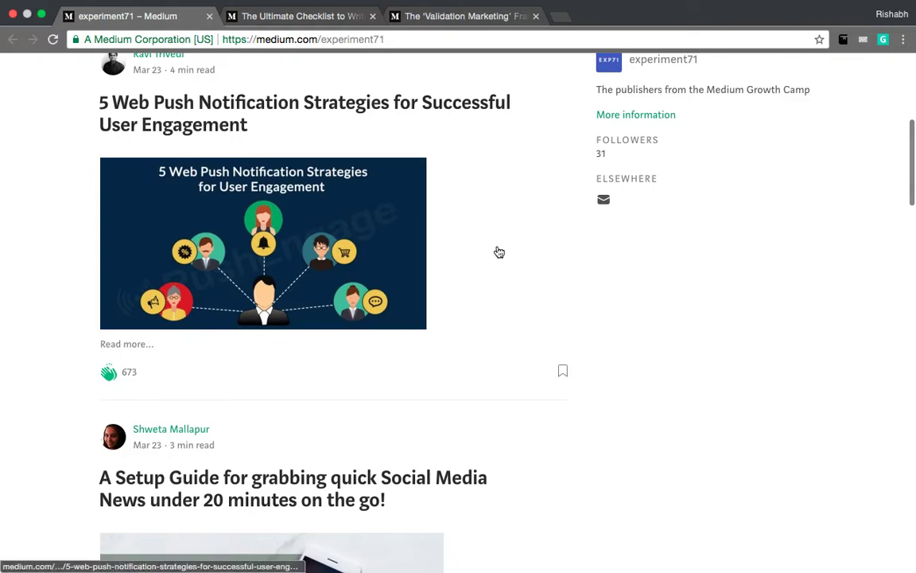
- Look through the list of stories published on the experiment71 publication page
{"action": "scroll", "coordinate": [500, 252], "scroll_direction": "down", "scroll_amount": 15}
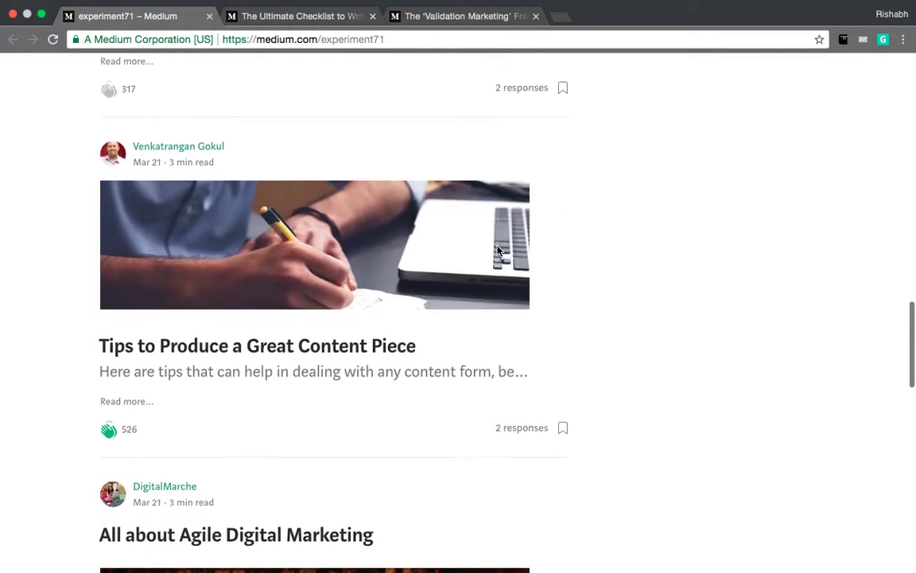
{"action": "scroll", "coordinate": [668, 338], "scroll_direction": "down", "scroll_amount": 6}
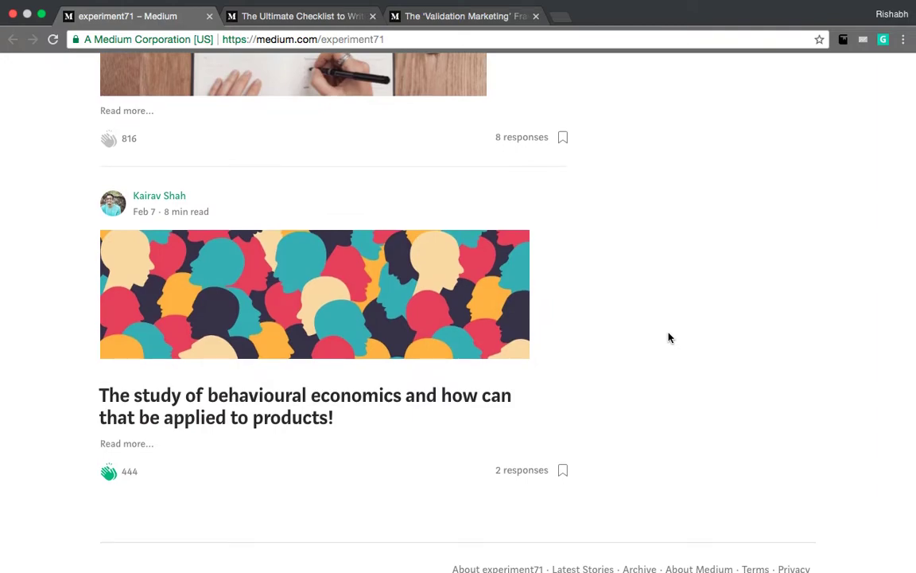
{"action": "scroll", "coordinate": [668, 338], "scroll_direction": "up", "scroll_amount": 5}
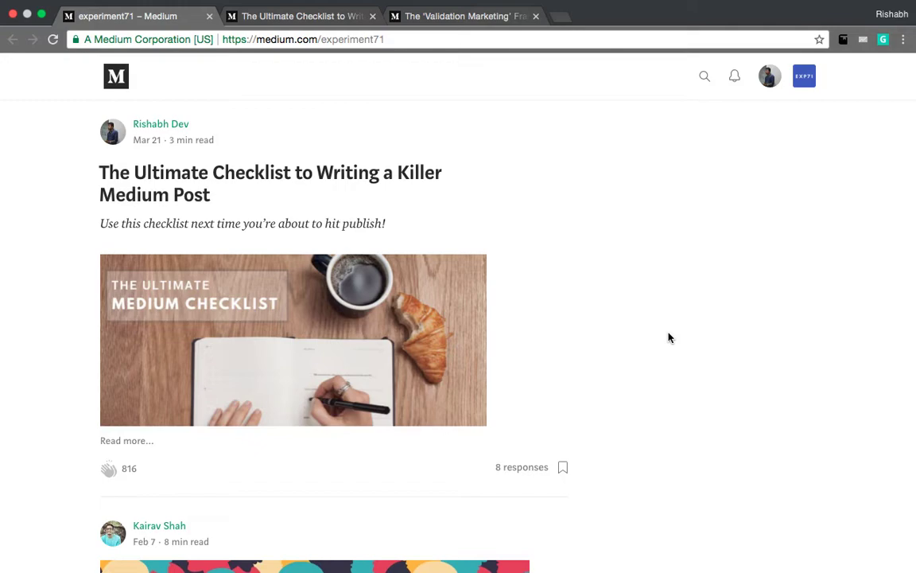
{"action": "scroll", "coordinate": [668, 338], "scroll_direction": "up", "scroll_amount": 5}
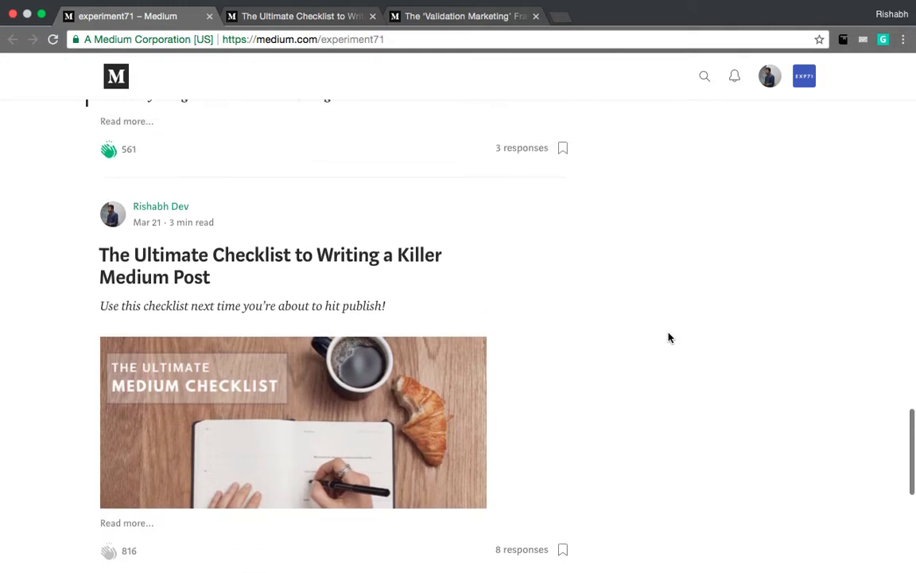
{"action": "scroll", "coordinate": [669, 338], "scroll_direction": "up", "scroll_amount": 7}
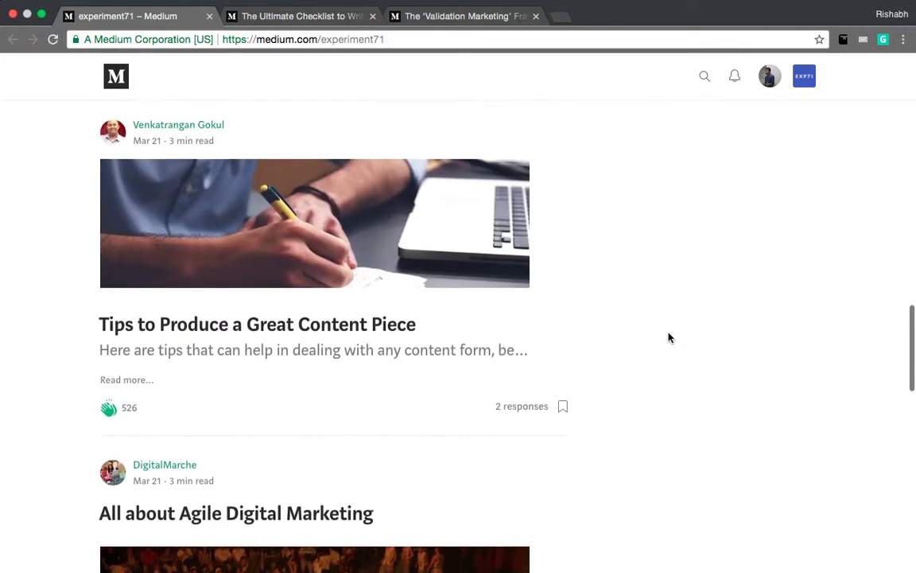
{"action": "scroll", "coordinate": [669, 338], "scroll_direction": "up", "scroll_amount": 10}
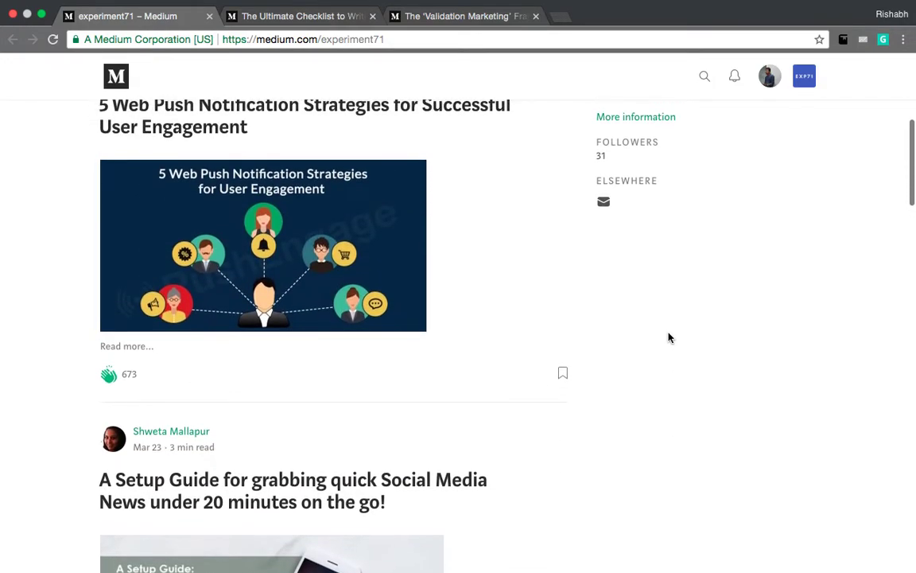
{"action": "scroll", "coordinate": [669, 338], "scroll_direction": "up", "scroll_amount": 5}
{"action": "scroll", "coordinate": [668, 338], "scroll_direction": "up", "scroll_amount": 1}
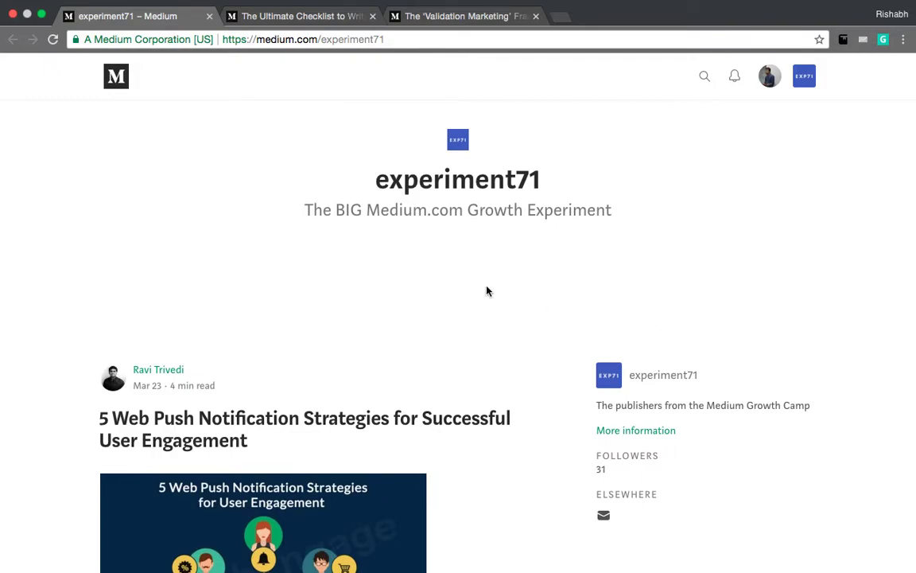
{"action": "scroll", "coordinate": [487, 291], "scroll_direction": "down", "scroll_amount": 10}
{"action": "scroll", "coordinate": [488, 293], "scroll_direction": "down", "scroll_amount": 2}
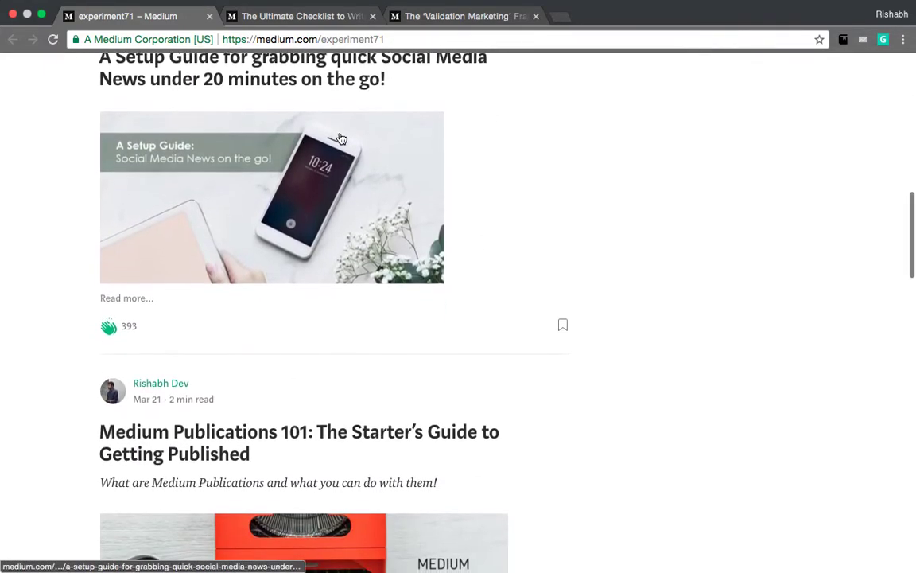
{"action": "scroll", "coordinate": [340, 139], "scroll_direction": "up", "scroll_amount": 5}
- View the article "The Ultimate Checklist to Writing a Killer Medium Post" and examine its title, subtitle, cover image and applause
{"action": "left_click", "coordinate": [283, 18]}
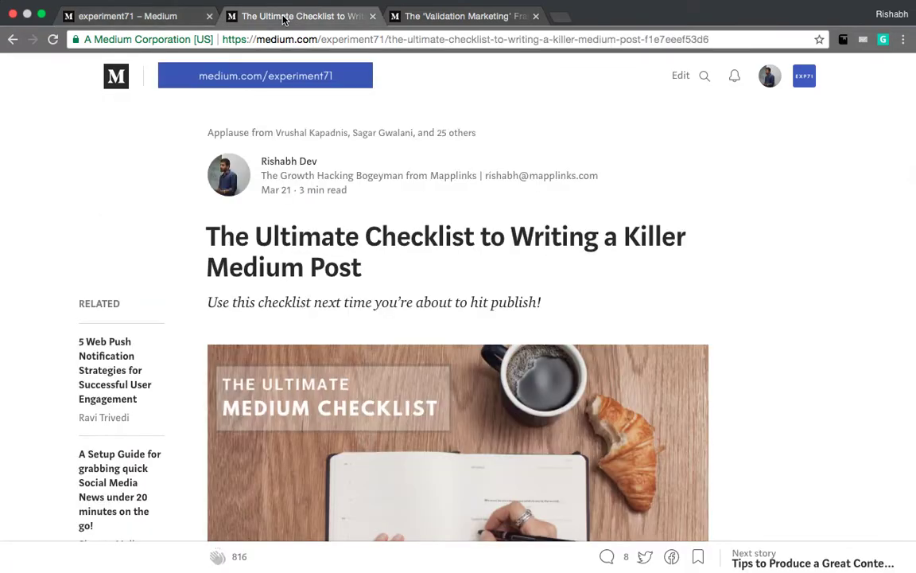
{"action": "scroll", "coordinate": [603, 326], "scroll_direction": "down", "scroll_amount": 2}
{"action": "scroll", "coordinate": [603, 330], "scroll_direction": "up", "scroll_amount": 2}
{"action": "scroll", "coordinate": [593, 330], "scroll_direction": "down", "scroll_amount": 6}
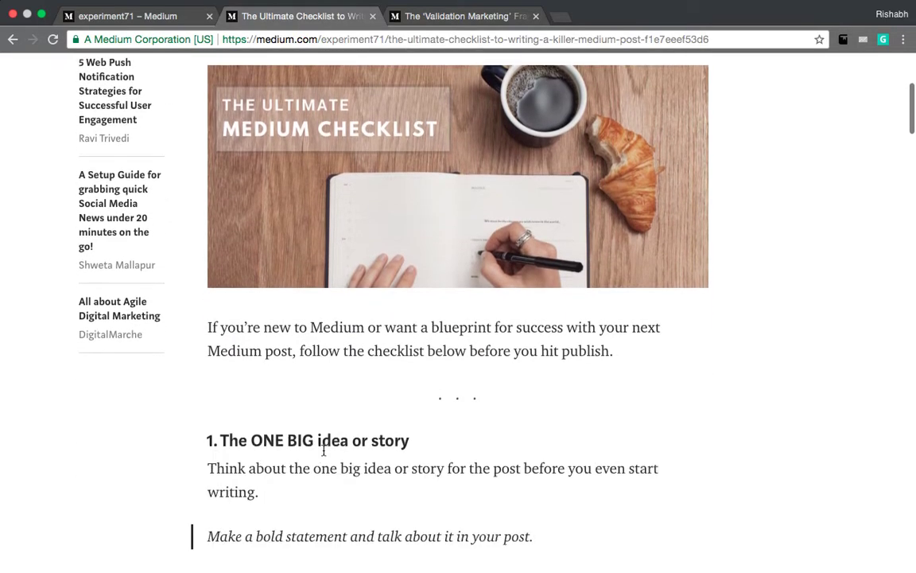
{"action": "scroll", "coordinate": [311, 457], "scroll_direction": "up", "scroll_amount": 7}
{"action": "scroll", "coordinate": [324, 451], "scroll_direction": "down", "scroll_amount": 1}
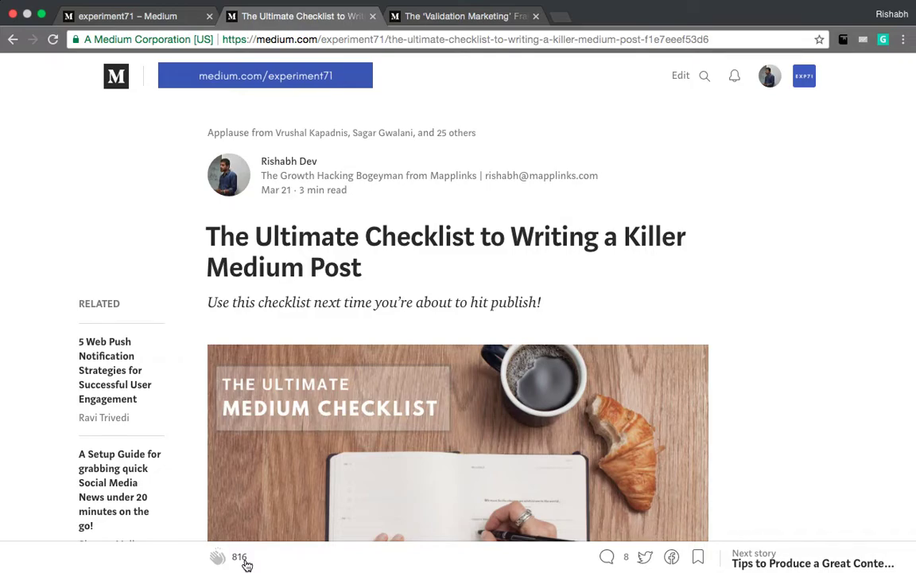
{"action": "scroll", "coordinate": [715, 419], "scroll_direction": "down", "scroll_amount": 5}
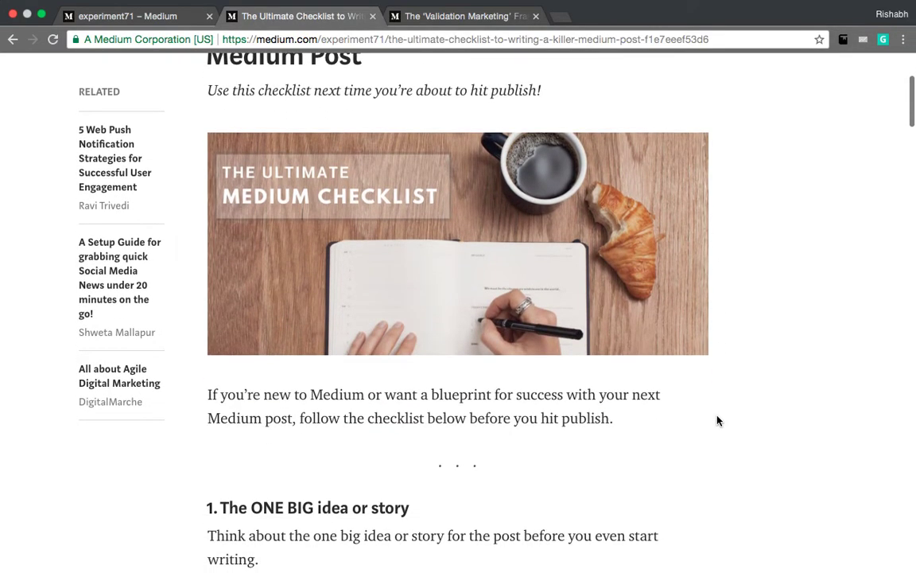
{"action": "scroll", "coordinate": [717, 420], "scroll_direction": "down", "scroll_amount": 3}
{"action": "scroll", "coordinate": [717, 420], "scroll_direction": "up", "scroll_amount": 4}
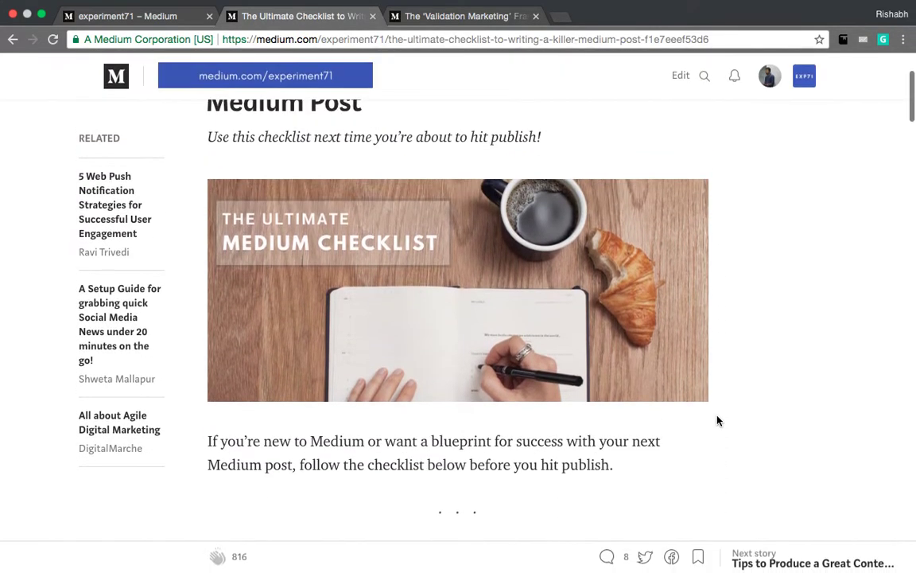
{"action": "scroll", "coordinate": [716, 420], "scroll_direction": "up", "scroll_amount": 4}
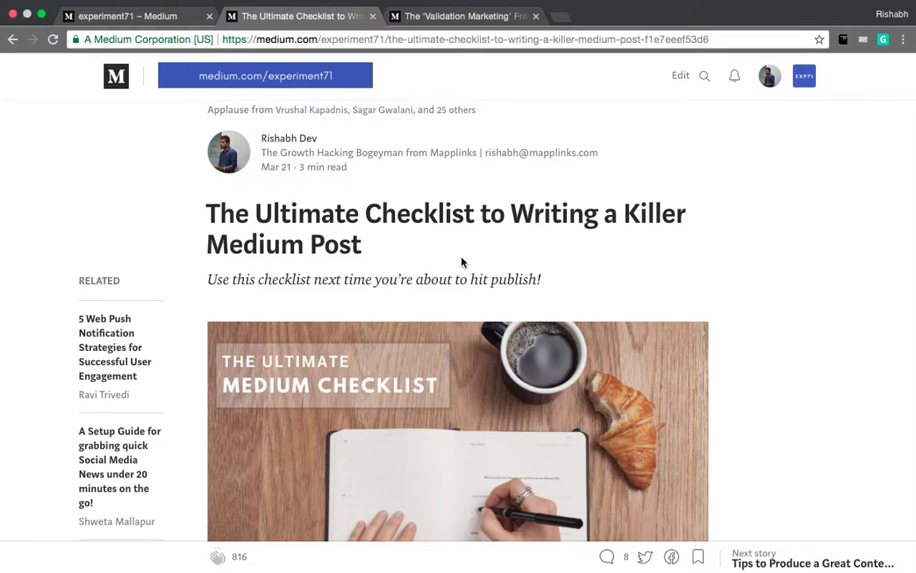
{"action": "scroll", "coordinate": [461, 261], "scroll_direction": "down", "scroll_amount": 1}
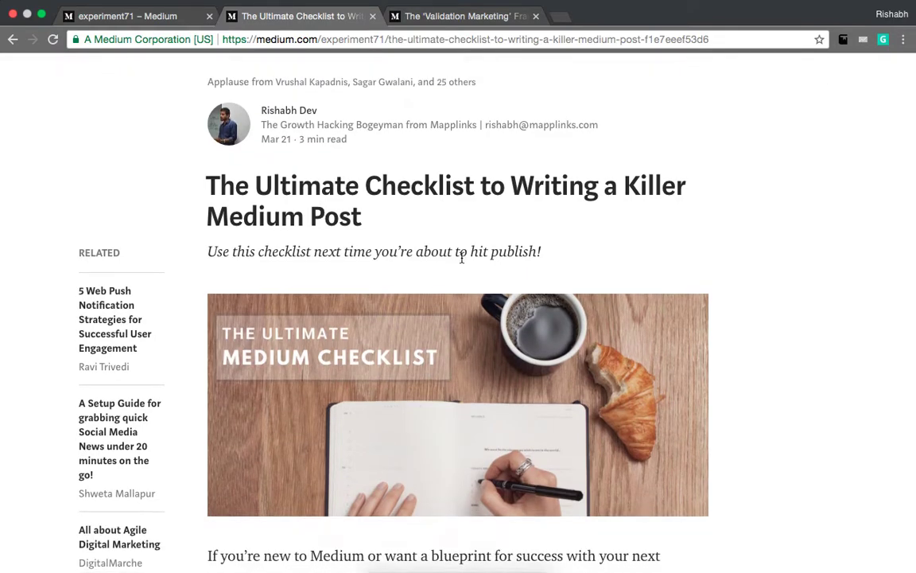
{"action": "key", "text": "ctrl+Up"}
{"action": "key", "text": "Escape"}
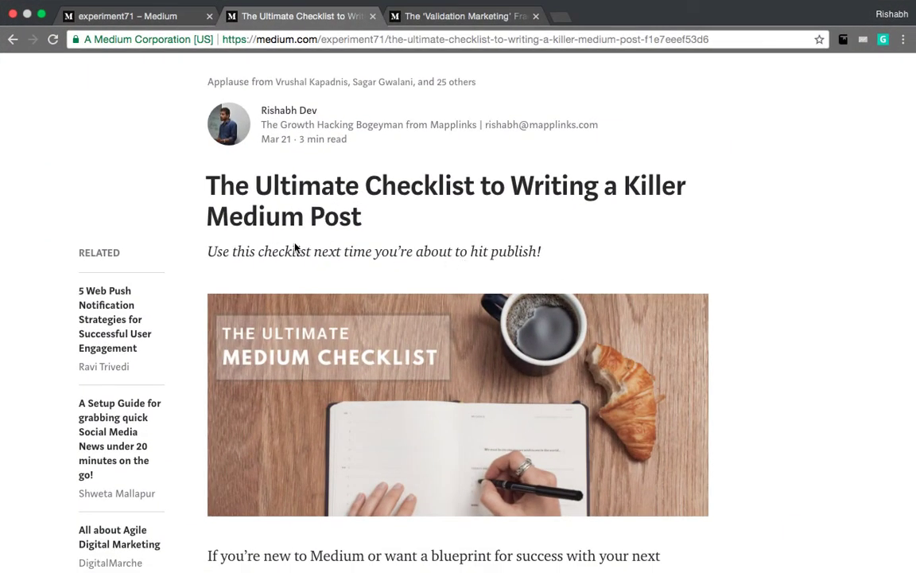
- Examine the checklist article's introduction and its first points on the big idea, headline and cover image
{"action": "scroll", "coordinate": [295, 247], "scroll_direction": "down", "scroll_amount": 10}
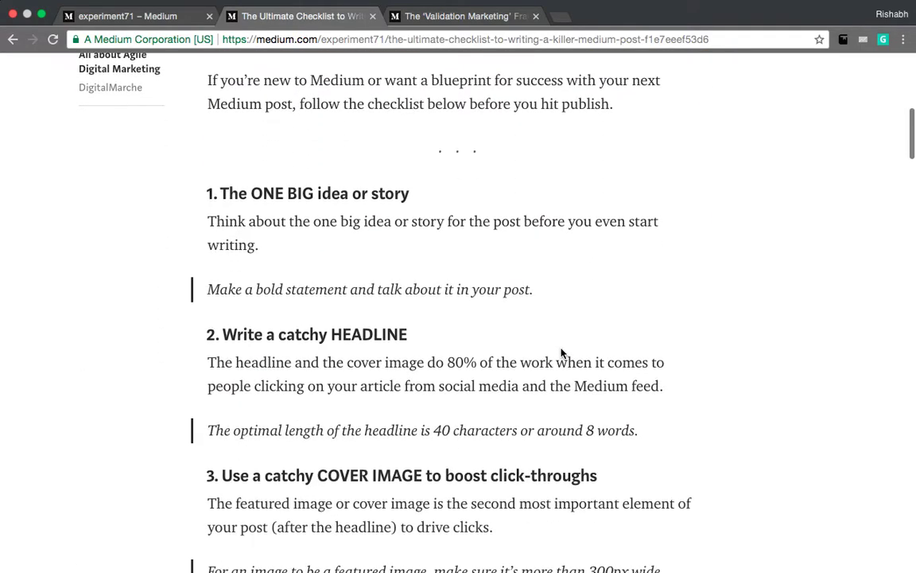
{"action": "scroll", "coordinate": [561, 353], "scroll_direction": "down", "scroll_amount": 2}
{"action": "scroll", "coordinate": [561, 350], "scroll_direction": "up", "scroll_amount": 10}
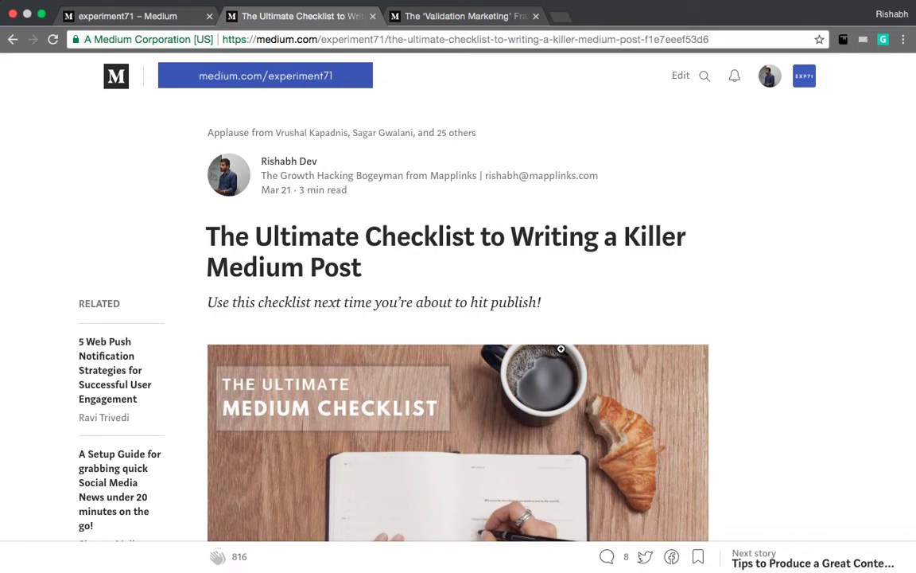
{"action": "scroll", "coordinate": [561, 348], "scroll_direction": "down", "scroll_amount": 4}
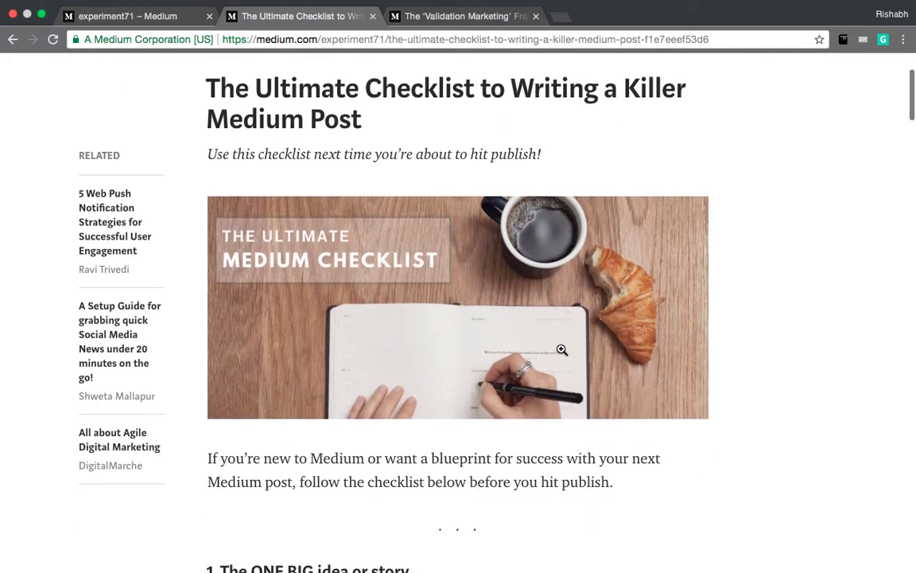
{"action": "scroll", "coordinate": [562, 350], "scroll_direction": "down", "scroll_amount": 1}
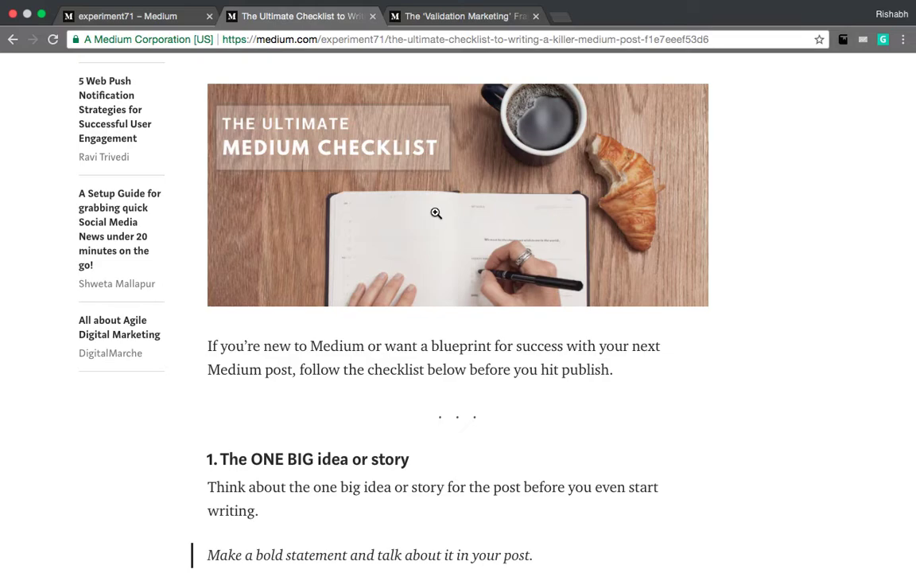
{"action": "scroll", "coordinate": [436, 213], "scroll_direction": "up", "scroll_amount": 3}
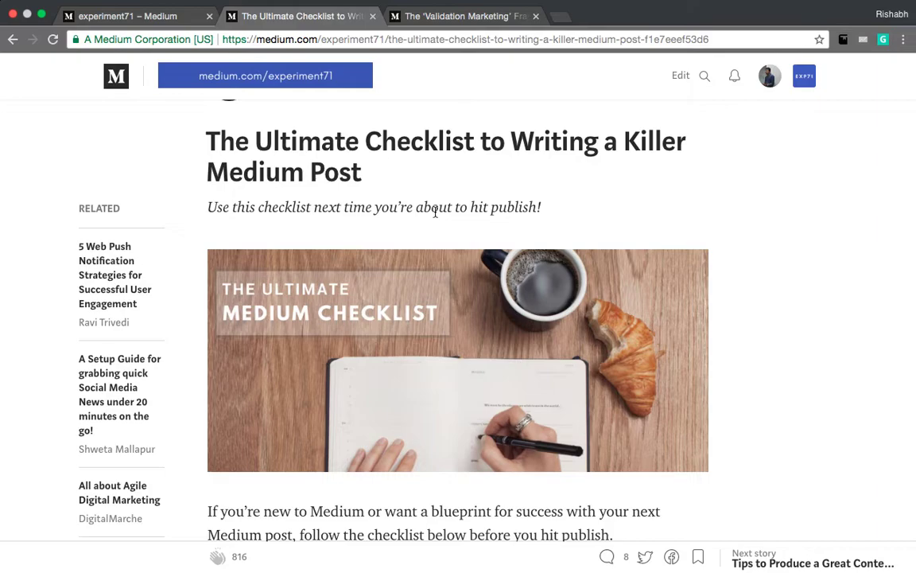
{"action": "scroll", "coordinate": [434, 212], "scroll_direction": "down", "scroll_amount": 3}
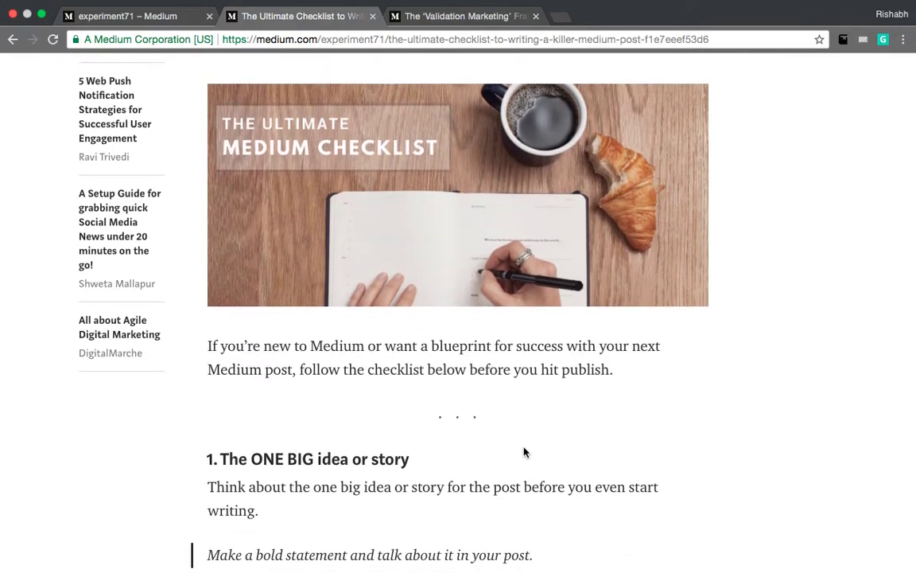
{"action": "scroll", "coordinate": [524, 451], "scroll_direction": "down", "scroll_amount": 3}
{"action": "scroll", "coordinate": [524, 448], "scroll_direction": "down", "scroll_amount": 2}
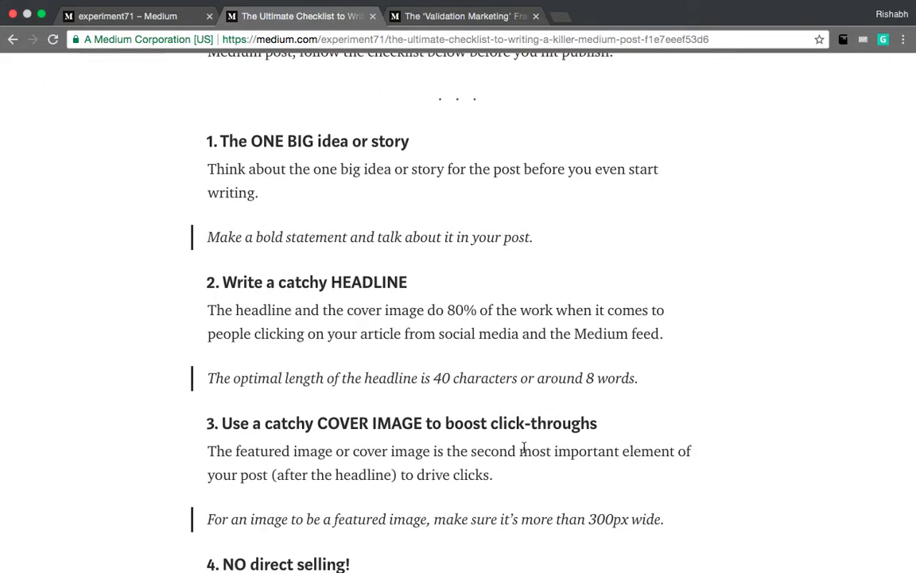
{"action": "scroll", "coordinate": [525, 448], "scroll_direction": "down", "scroll_amount": 1}
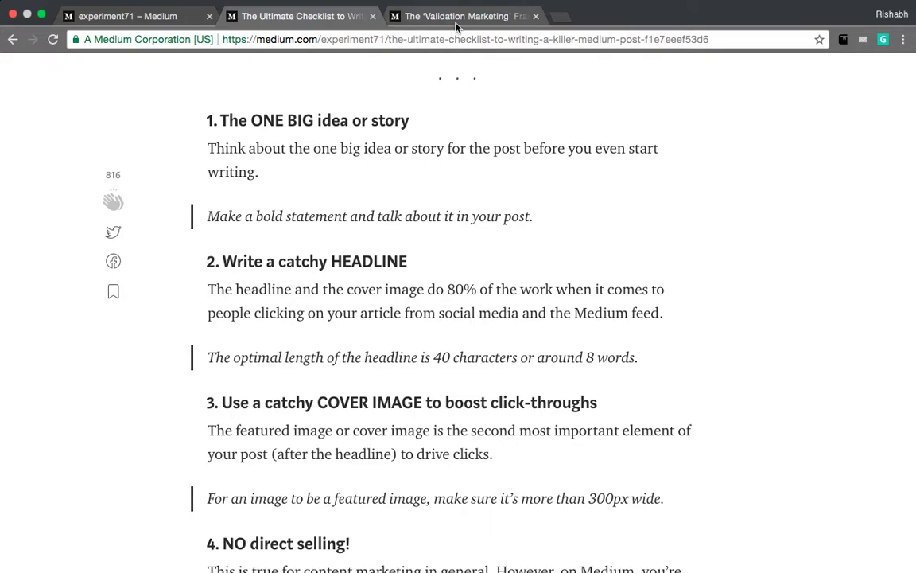
- Compare the opening of "The 'Validation Marketing' Framework" article with the checklist article
{"action": "left_click", "coordinate": [408, 17]}
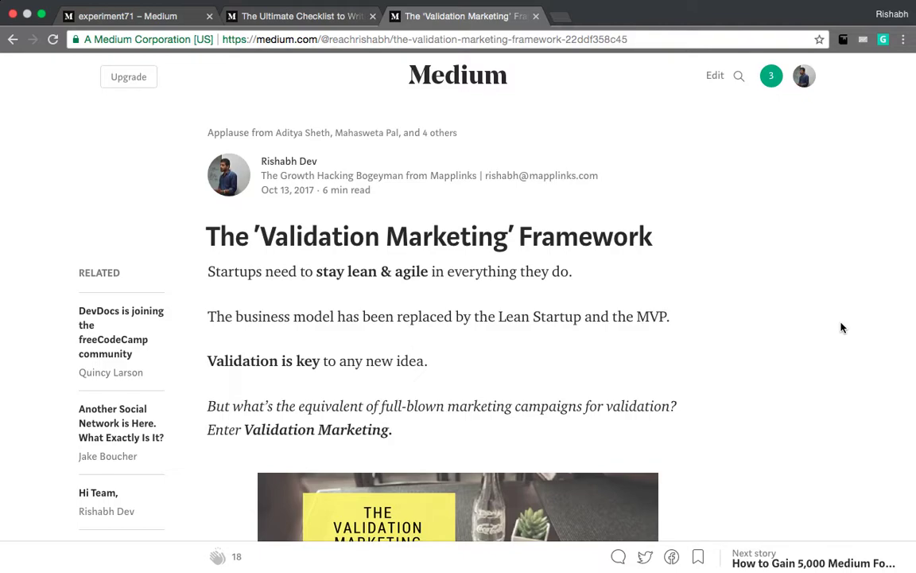
{"action": "left_click", "coordinate": [298, 16]}
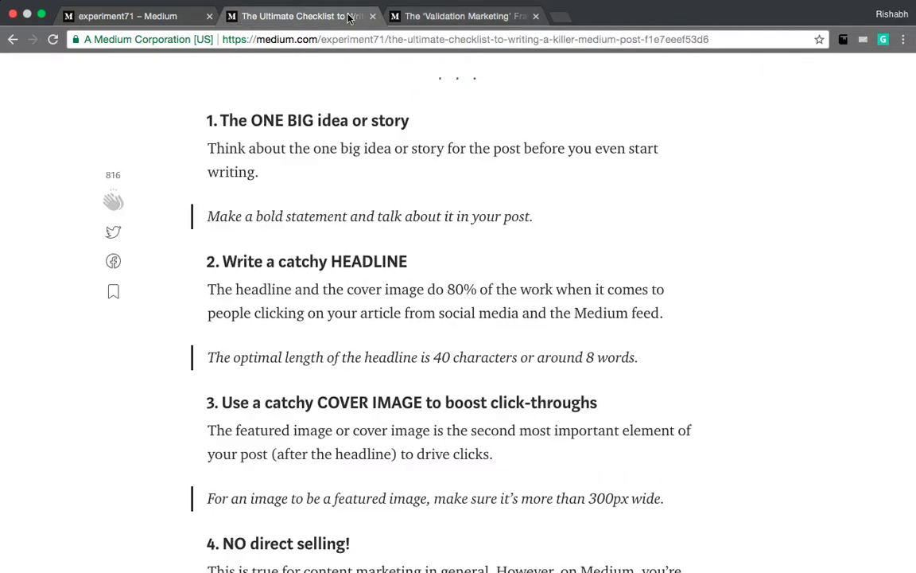
{"action": "left_click", "coordinate": [419, 16]}
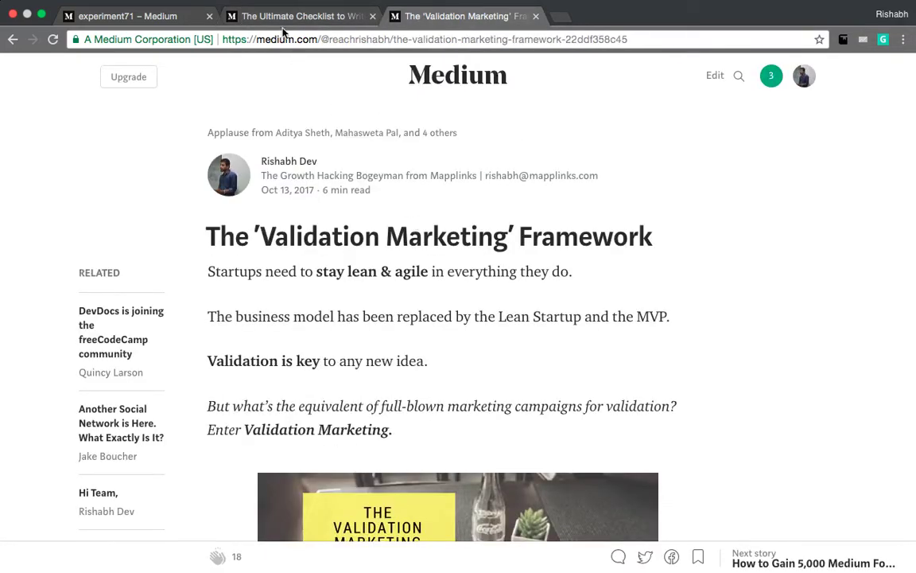
{"action": "left_click", "coordinate": [253, 19]}
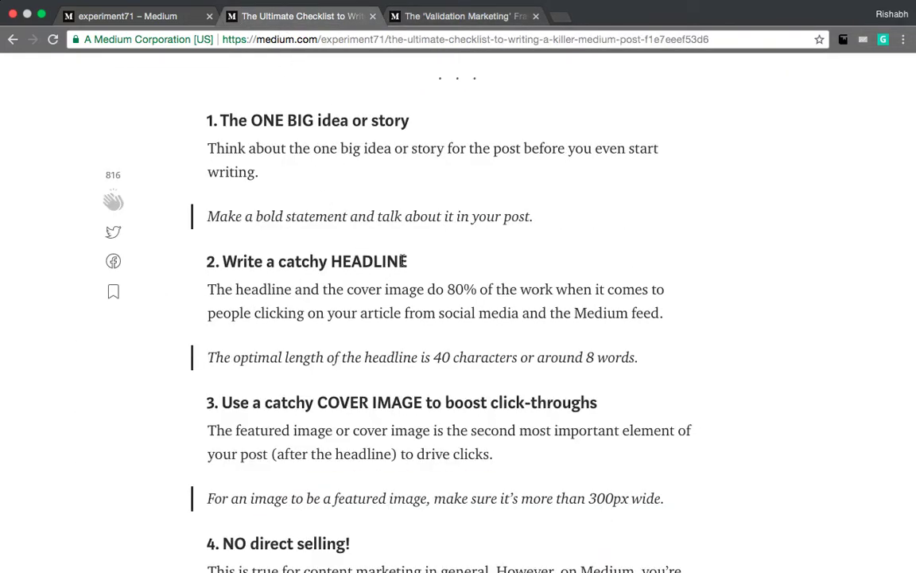
- Skim the remaining checklist points on direct selling, clear formatting, images, relevant tags and post length
{"action": "scroll", "coordinate": [525, 310], "scroll_direction": "down", "scroll_amount": 7}
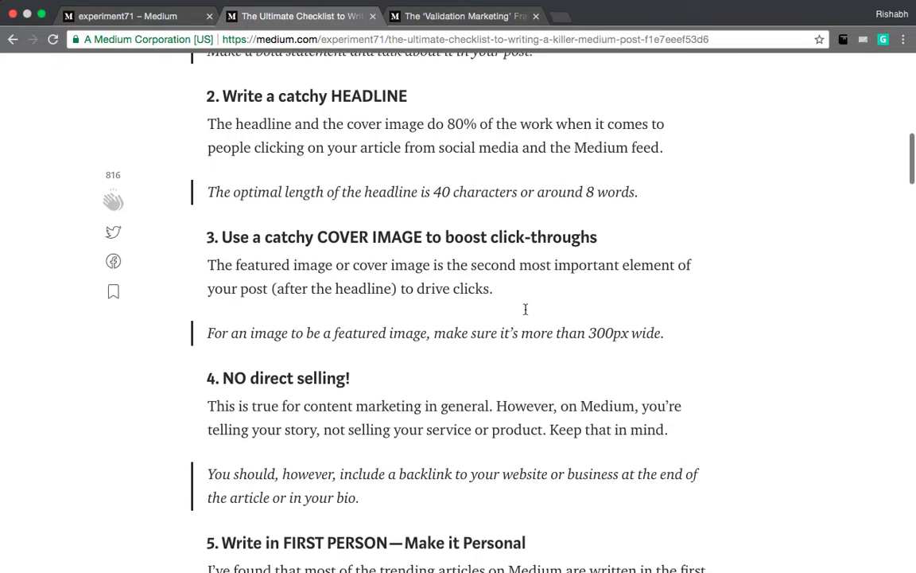
{"action": "scroll", "coordinate": [525, 310], "scroll_direction": "down", "scroll_amount": 10}
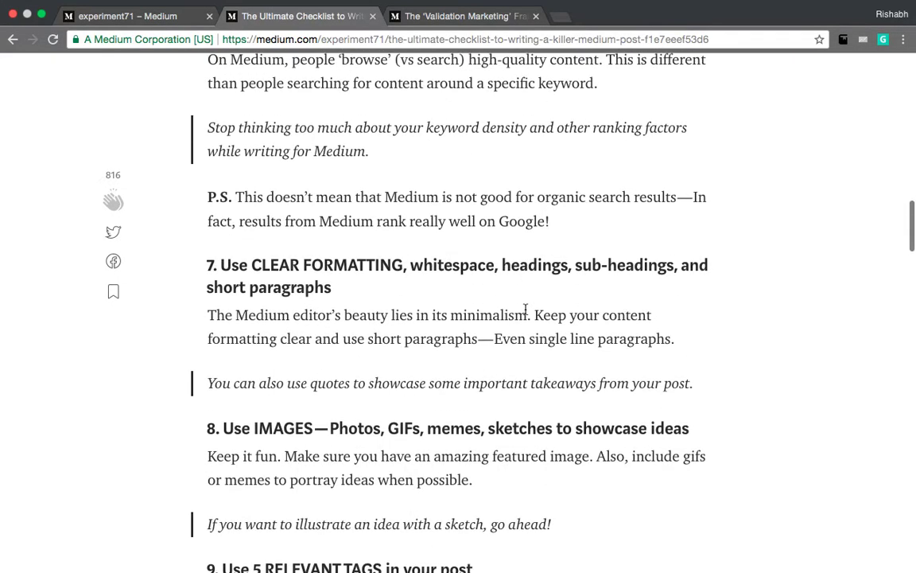
{"action": "scroll", "coordinate": [525, 313], "scroll_direction": "up", "scroll_amount": 15}
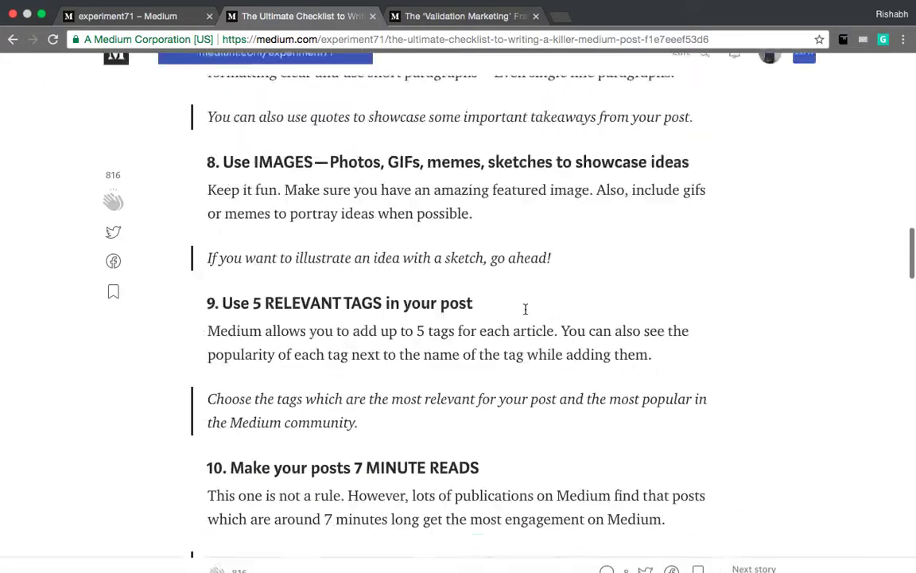
- Read through "The 'Validation Marketing' Framework" article, examining its founding principles, components graphic and product-market fit diagram
{"action": "left_click", "coordinate": [466, 15]}
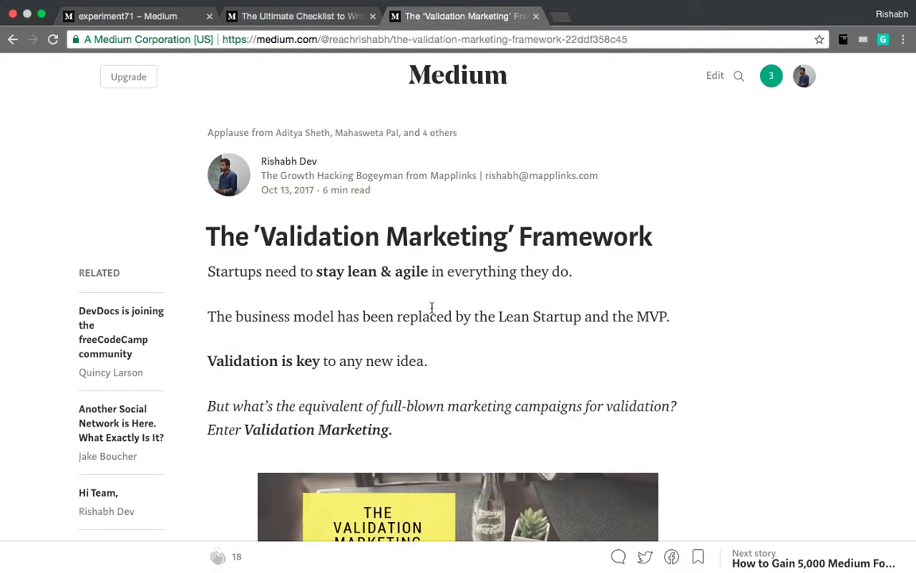
{"action": "scroll", "coordinate": [784, 352], "scroll_direction": "down", "scroll_amount": 6}
{"action": "scroll", "coordinate": [783, 352], "scroll_direction": "down", "scroll_amount": 5}
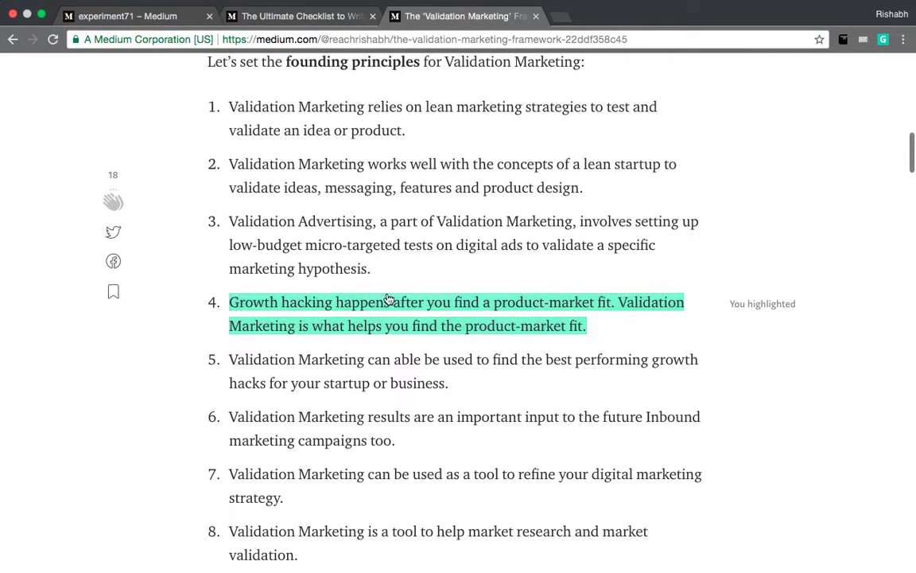
{"action": "scroll", "coordinate": [487, 333], "scroll_direction": "down", "scroll_amount": 5}
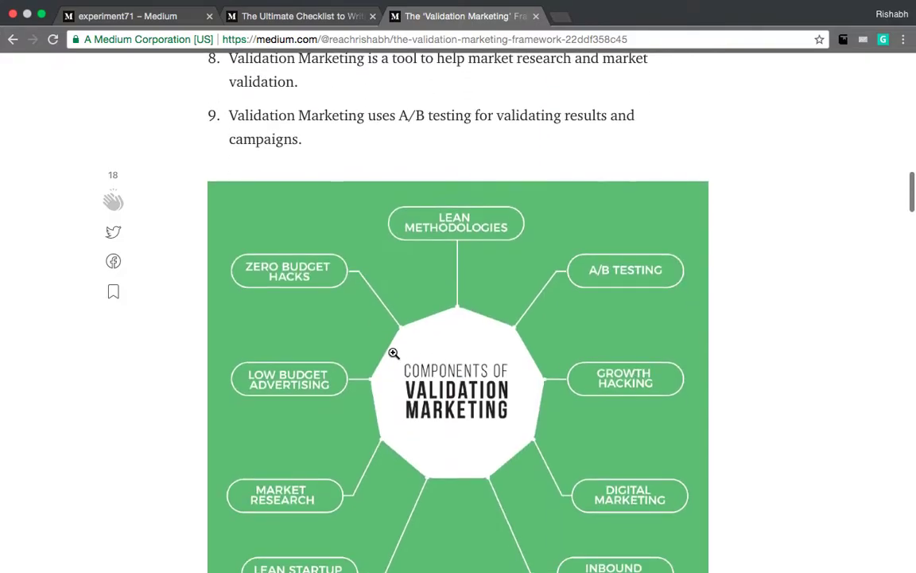
{"action": "scroll", "coordinate": [393, 353], "scroll_direction": "down", "scroll_amount": 10}
{"action": "scroll", "coordinate": [640, 336], "scroll_direction": "down", "scroll_amount": 2}
{"action": "scroll", "coordinate": [636, 338], "scroll_direction": "up", "scroll_amount": 5}
{"action": "scroll", "coordinate": [434, 314], "scroll_direction": "down", "scroll_amount": 3}
{"action": "scroll", "coordinate": [434, 315], "scroll_direction": "down", "scroll_amount": 14}
{"action": "scroll", "coordinate": [527, 342], "scroll_direction": "down", "scroll_amount": 15}
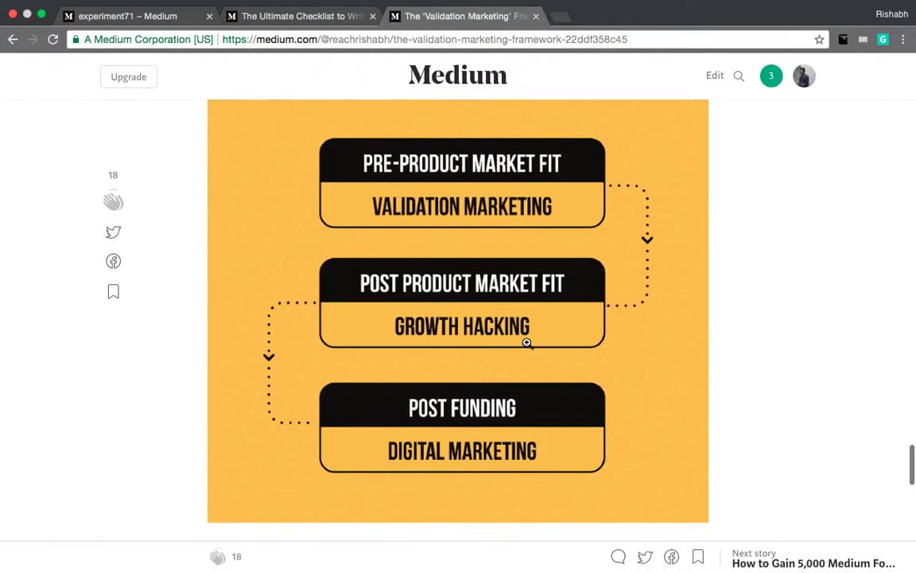
- Examine the end of the "Validation Marketing" article, including its closing contact line and tags, and return to its headline
{"action": "scroll", "coordinate": [526, 342], "scroll_direction": "down", "scroll_amount": 10}
{"action": "scroll", "coordinate": [703, 303], "scroll_direction": "up", "scroll_amount": 3}
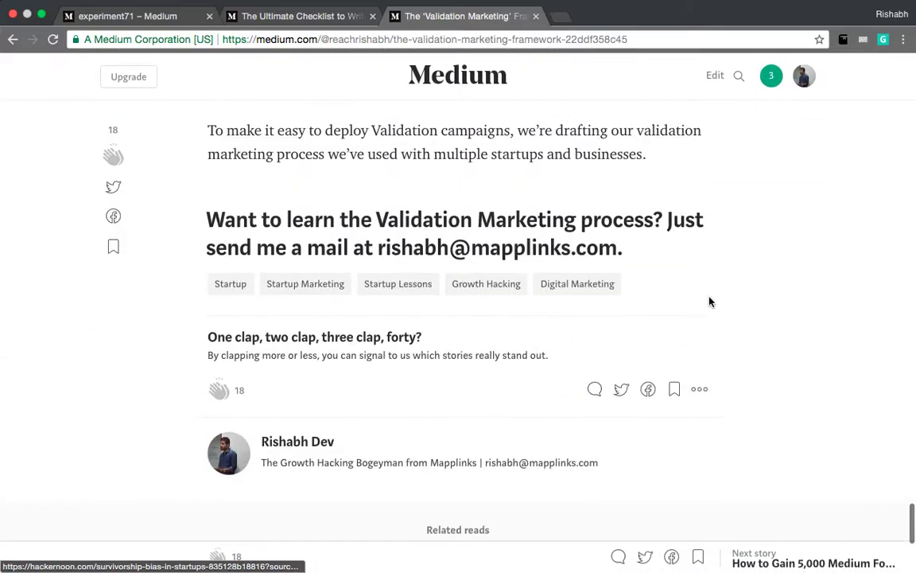
{"action": "scroll", "coordinate": [703, 303], "scroll_direction": "up", "scroll_amount": 15}
{"action": "scroll", "coordinate": [712, 300], "scroll_direction": "up", "scroll_amount": 20}
{"action": "scroll", "coordinate": [711, 301], "scroll_direction": "up", "scroll_amount": 8}
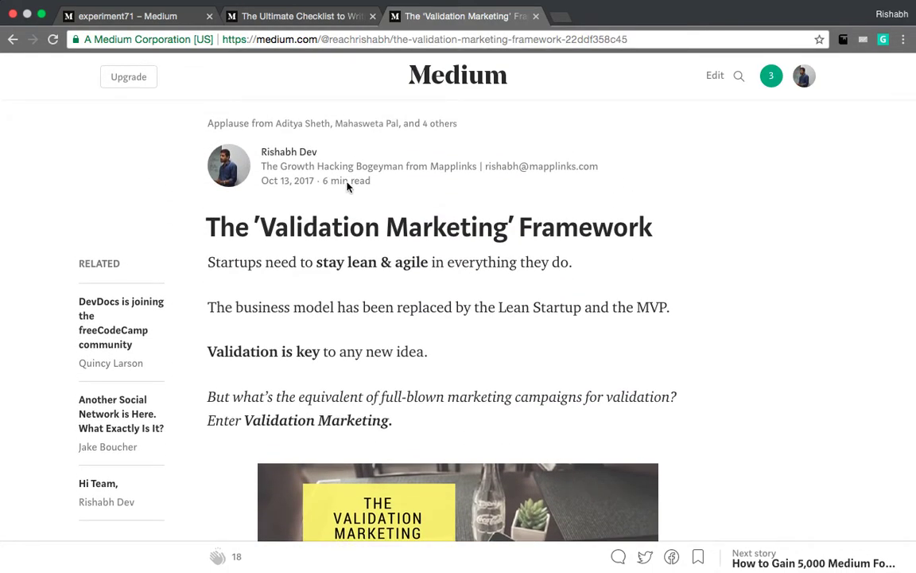
{"action": "scroll", "coordinate": [485, 247], "scroll_direction": "up", "scroll_amount": 1}
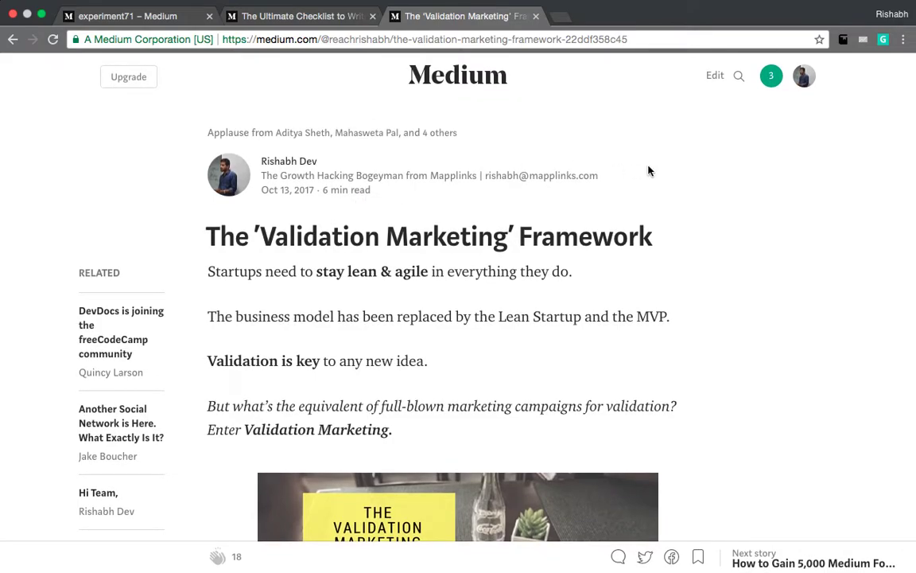
- Compare the checklist's points on the one big idea, catchy headline and cover image with the "Validation Marketing" article's opening
{"action": "left_click", "coordinate": [318, 16]}
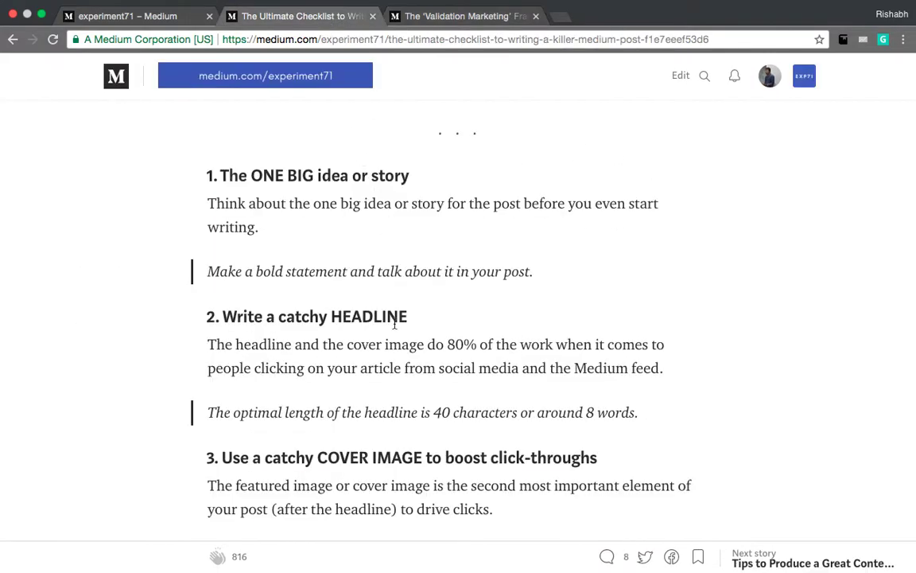
{"action": "scroll", "coordinate": [540, 321], "scroll_direction": "down", "scroll_amount": 5}
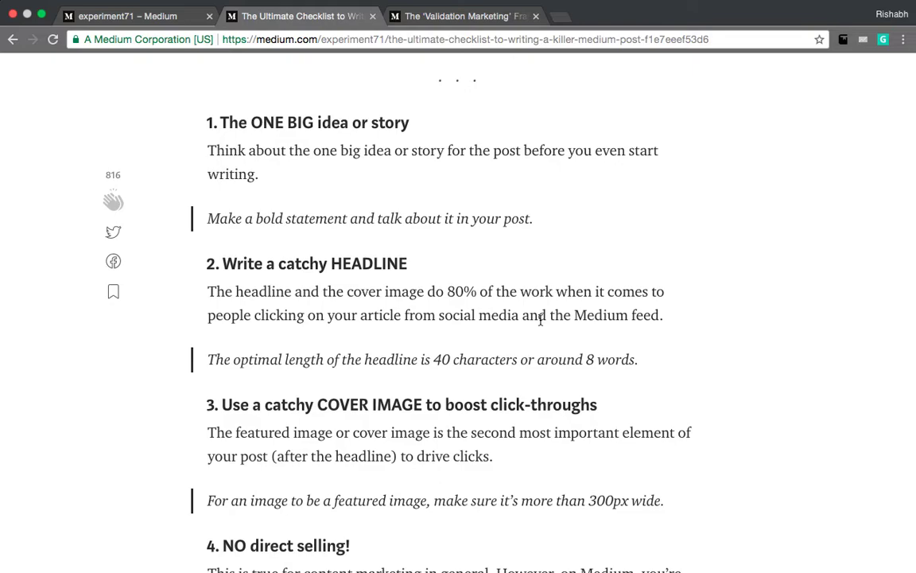
{"action": "left_click", "coordinate": [405, 17]}
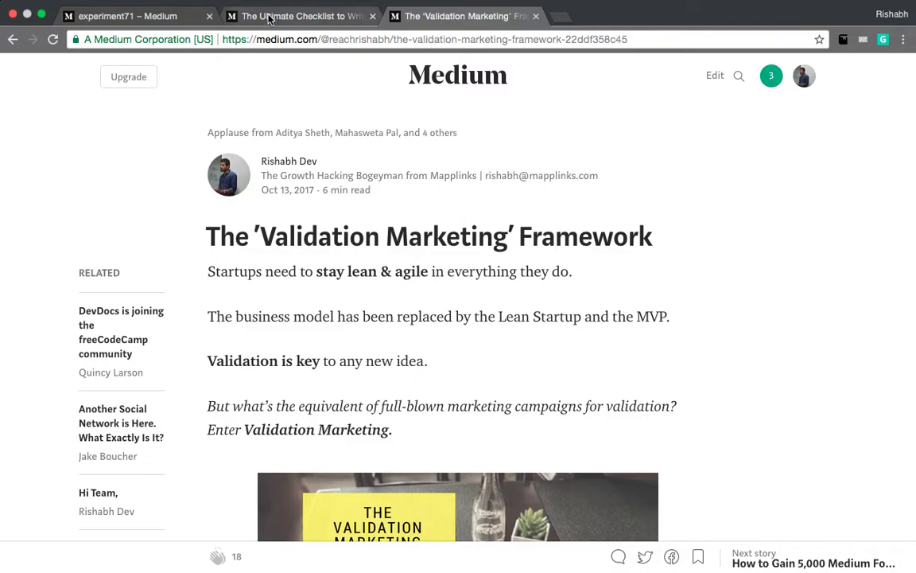
{"action": "left_click", "coordinate": [243, 16]}
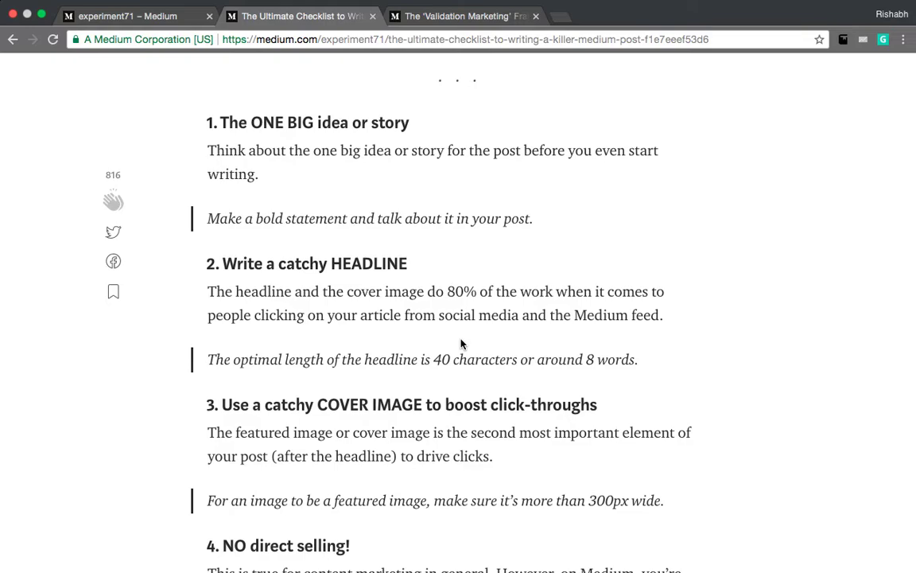
{"action": "scroll", "coordinate": [461, 343], "scroll_direction": "down", "scroll_amount": 3}
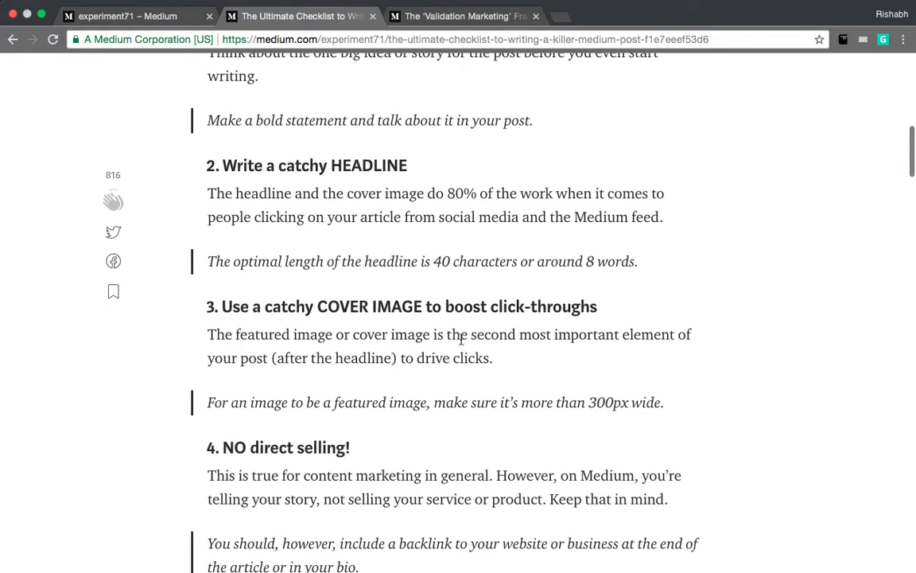
{"action": "left_click", "coordinate": [442, 23]}
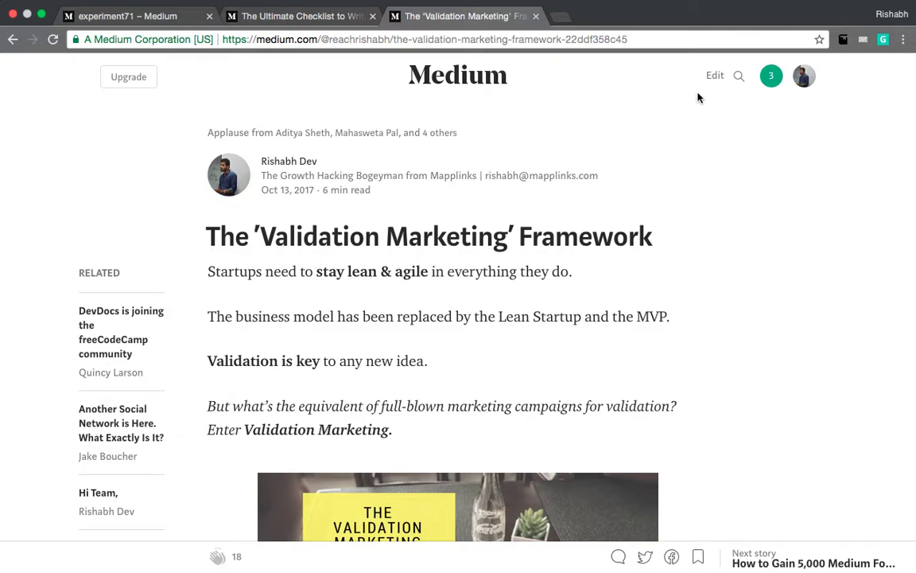
- Open the "Validation Marketing" article for editing and replace "The" at the start of its title with "Why I coined the term"
{"action": "left_click", "coordinate": [715, 78]}
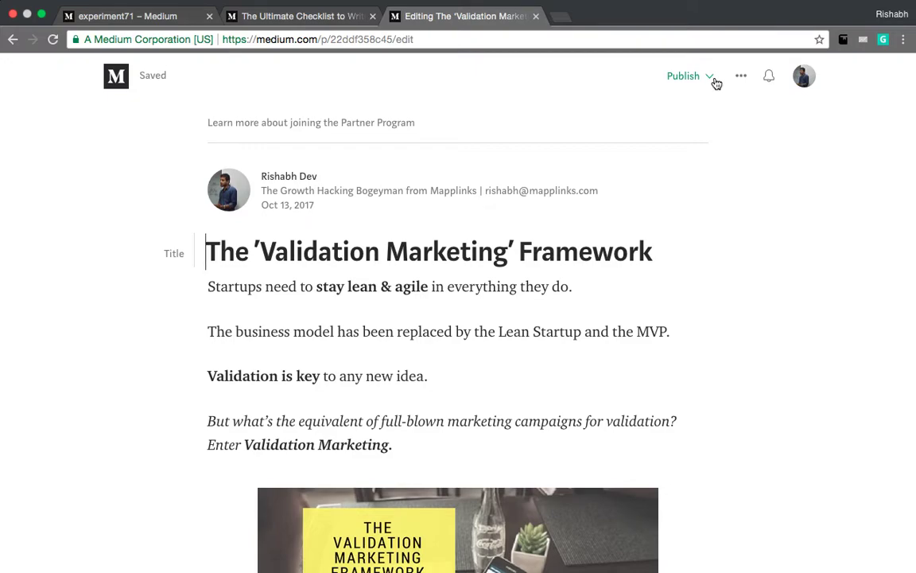
{"action": "type", "text": "Why "}
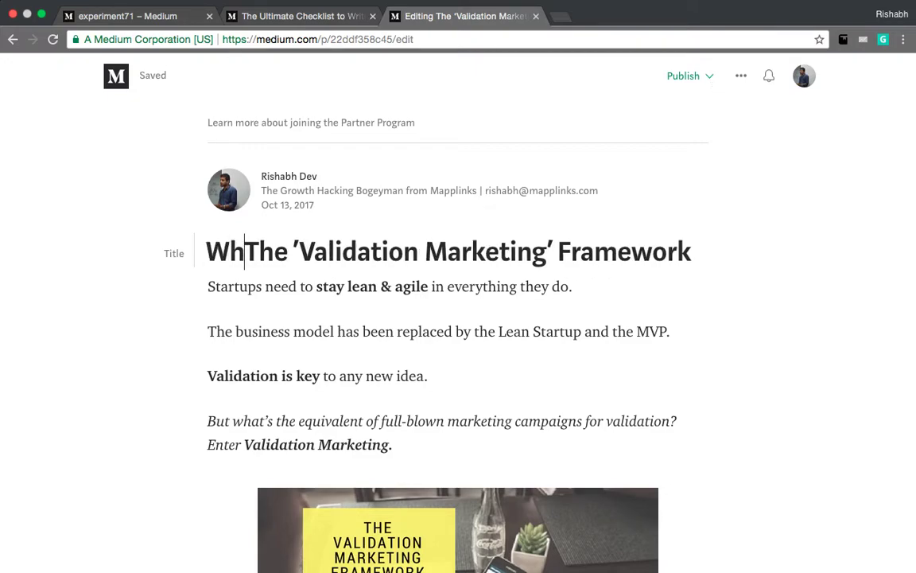
{"action": "type", "text": "I coined the "}
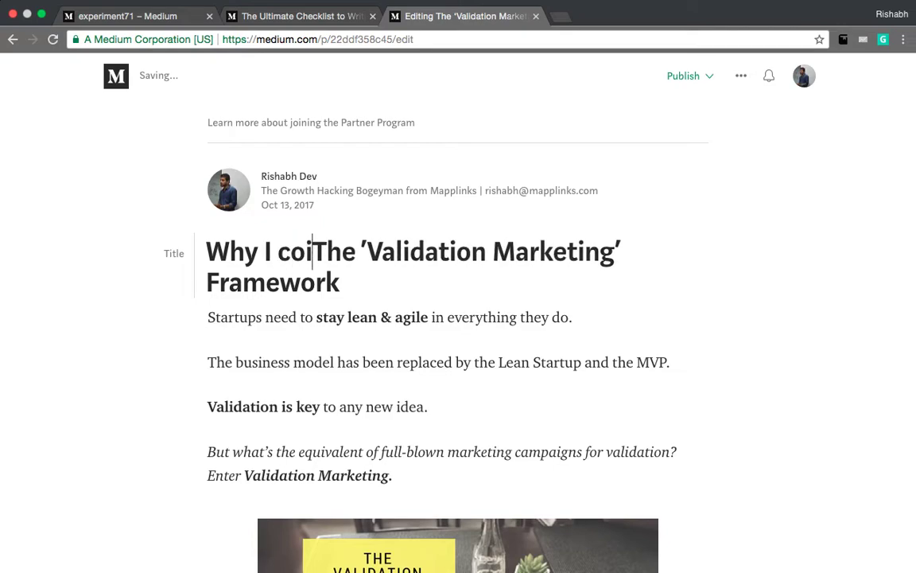
{"action": "type", "text": "term"}
{"action": "key", "text": "shift+Right"}
{"action": "key", "text": "shift+Right"}
{"action": "key", "text": "shift+Right"}
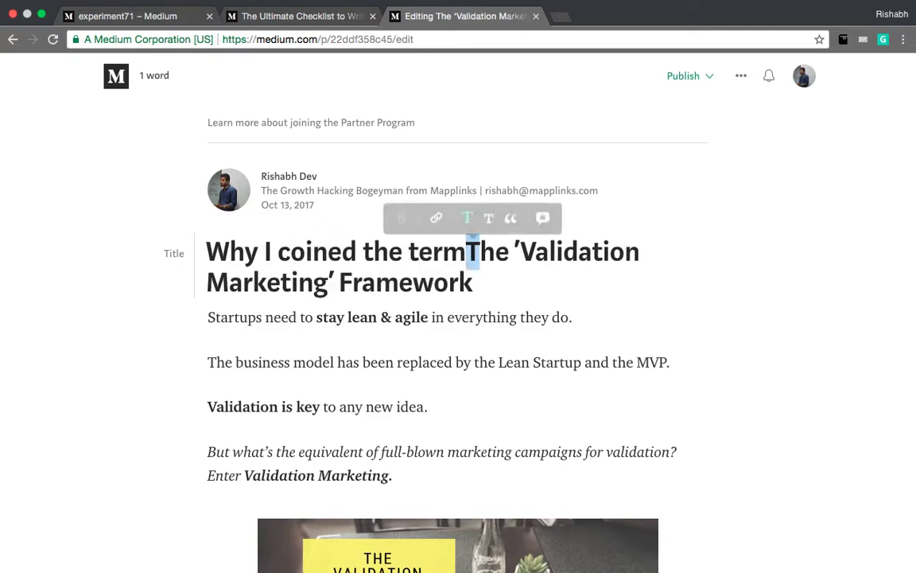
{"action": "key", "text": "BackSpace"}
{"action": "key", "text": "Down"}
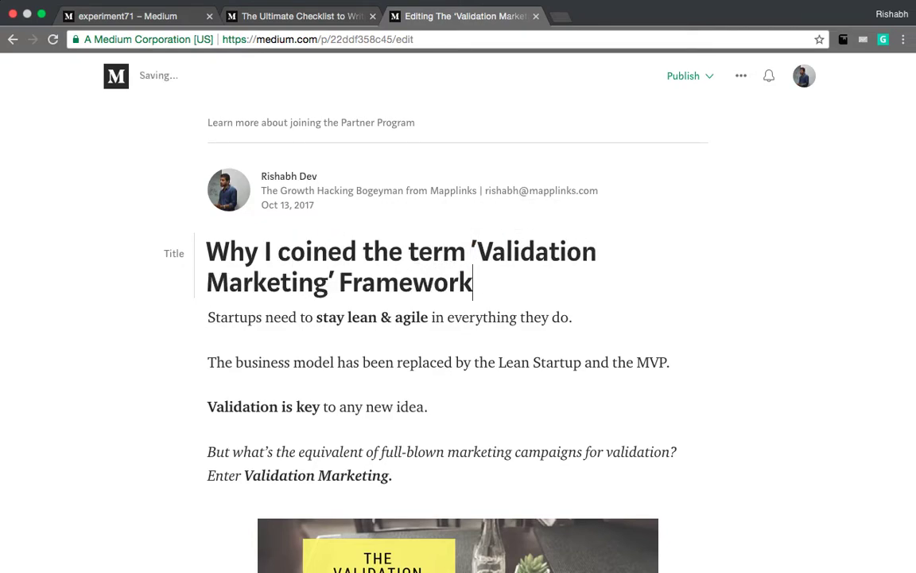
- Replace "Framework" at the end of the title with "after working with 50+ startups"
{"action": "key", "text": "BackSpace"}
{"action": "key", "text": "BackSpace"}
{"action": "key", "text": "BackSpace"}
{"action": "key", "text": "BackSpace"}
{"action": "key", "text": "BackSpace"}
{"action": "key", "text": "BackSpace"}
{"action": "key", "text": "BackSpace"}
{"action": "key", "text": "BackSpace"}
{"action": "key", "text": "BackSpace"}
{"action": "type", "text": "aft"}
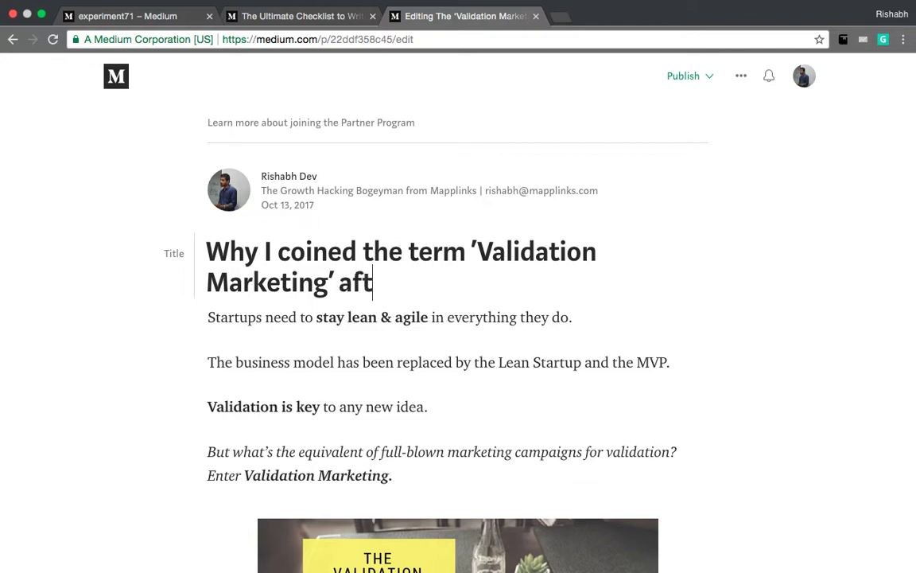
{"action": "type", "text": "er working with "}
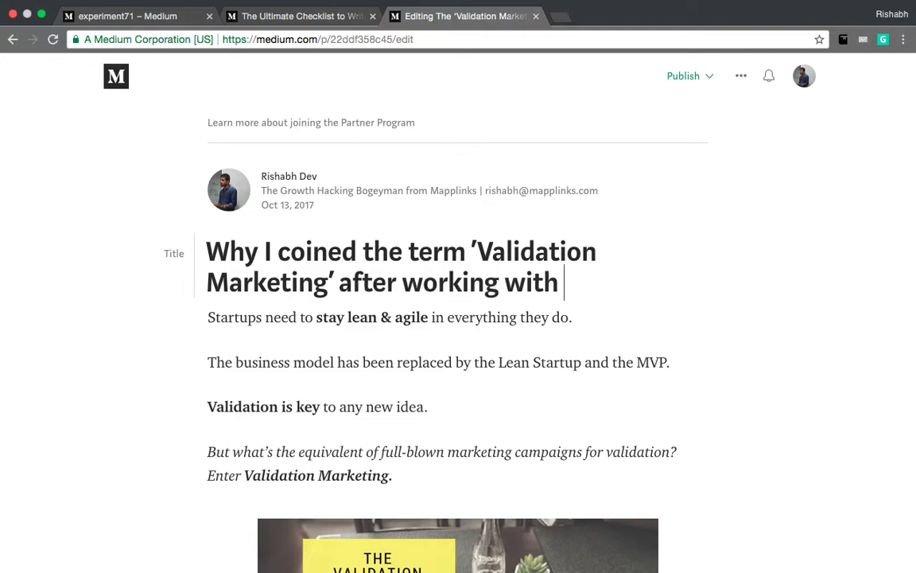
{"action": "type", "text": "50+ startups"}
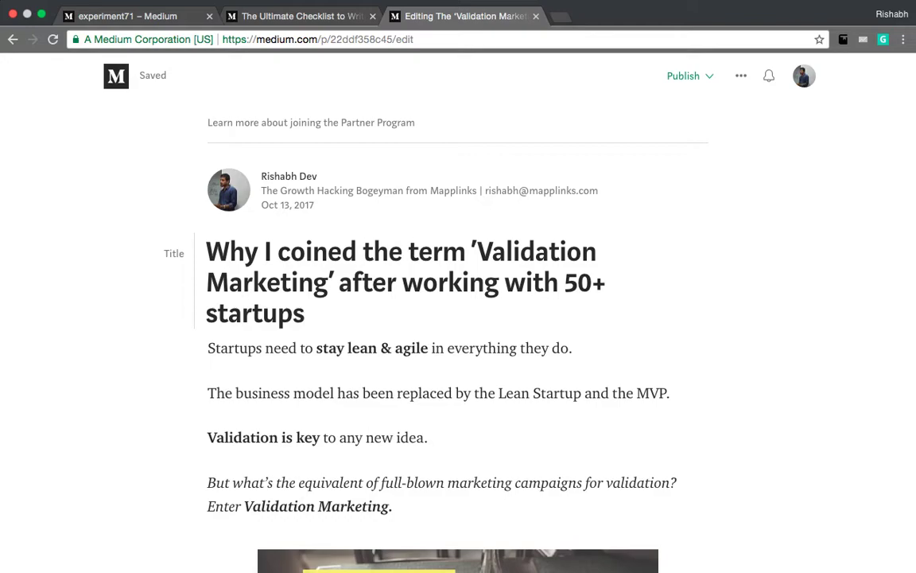
- Check the checklist's guideline on optimal headline length against the new title
{"action": "scroll", "coordinate": [558, 266], "scroll_direction": "down", "scroll_amount": 1}
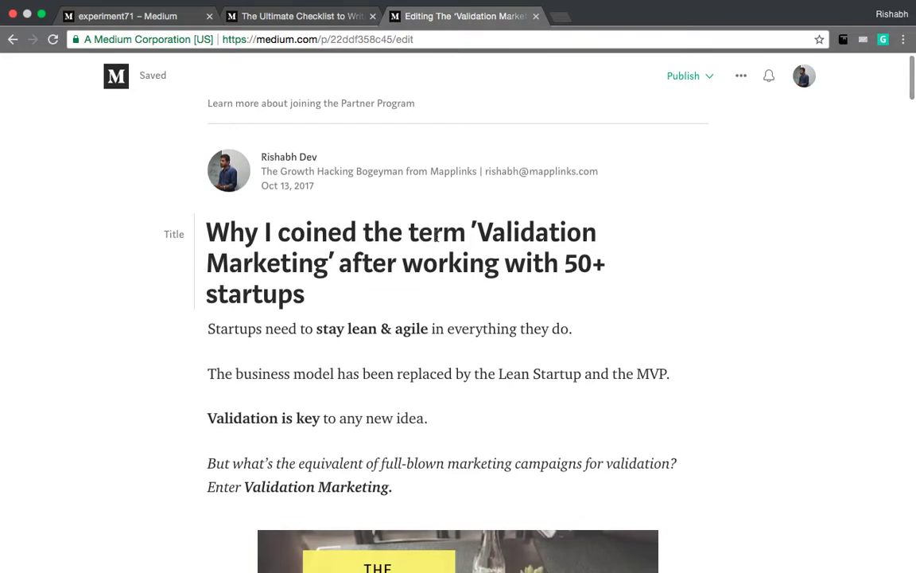
{"action": "left_click", "coordinate": [263, 16]}
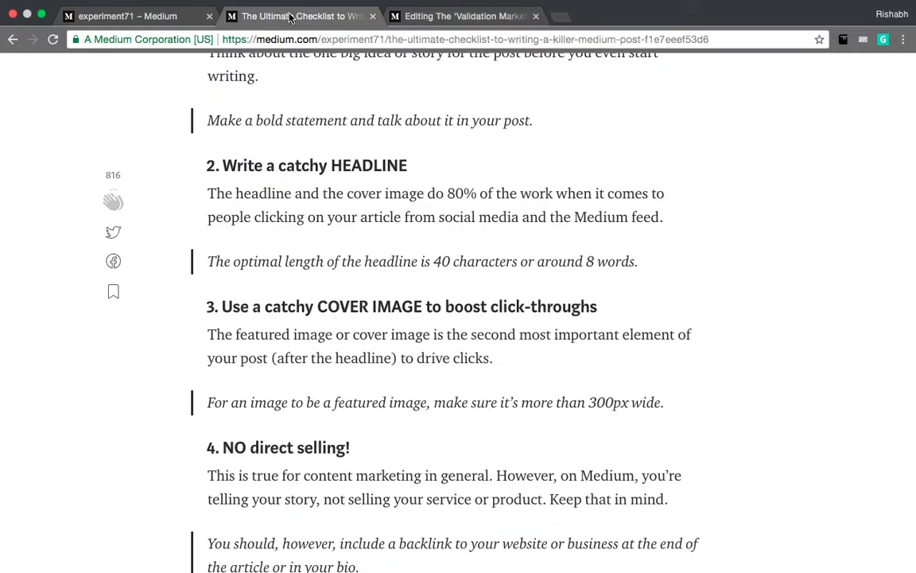
{"action": "triple_click", "coordinate": [380, 269]}
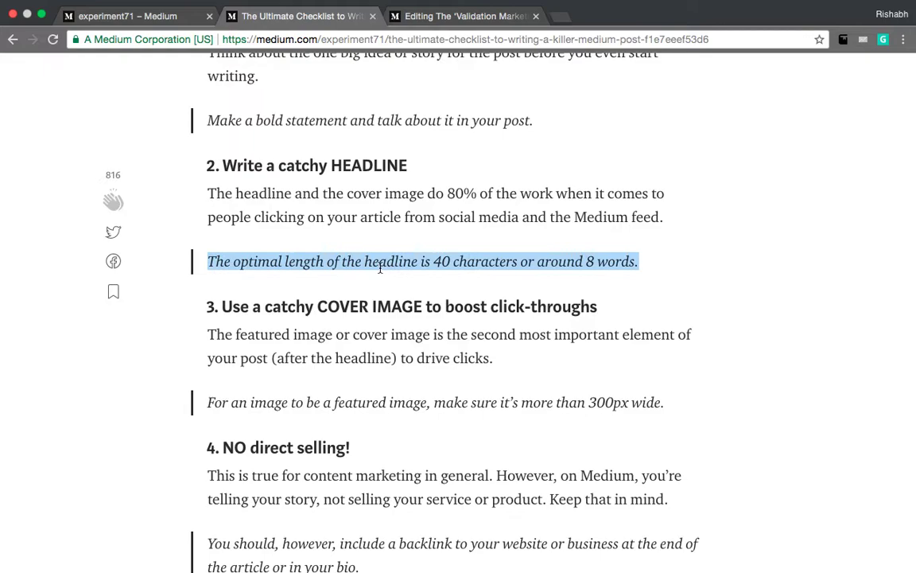
{"action": "left_click", "coordinate": [486, 269]}
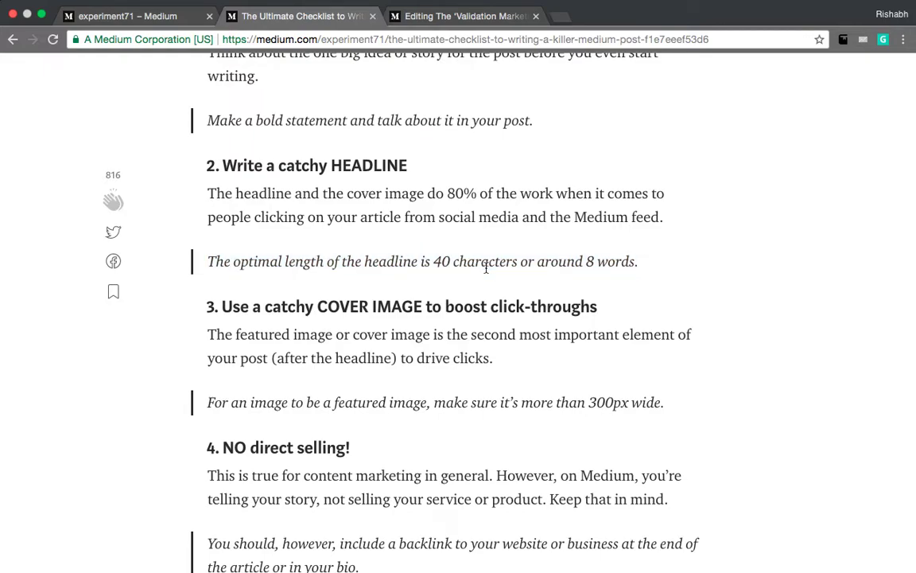
- Shorten the article's title by deleting the word "after" before "working with 50+ startups"
{"action": "left_click", "coordinate": [448, 18]}
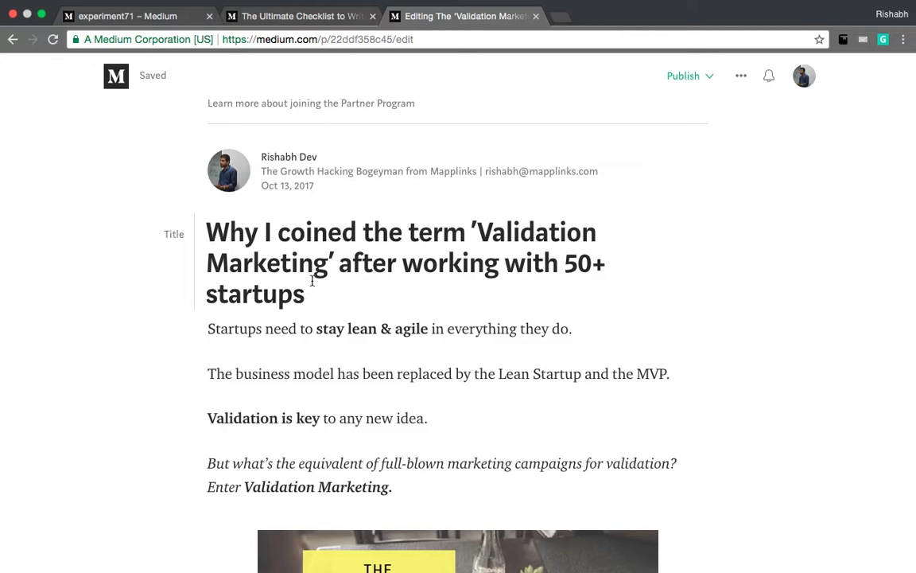
{"action": "left_click", "coordinate": [335, 262]}
{"action": "key", "text": "Right"}
{"action": "key", "text": "shift+Right"}
{"action": "key", "text": "shift+Right"}
{"action": "key", "text": "shift+Right"}
{"action": "key", "text": "shift+Right"}
{"action": "key", "text": "shift+Right"}
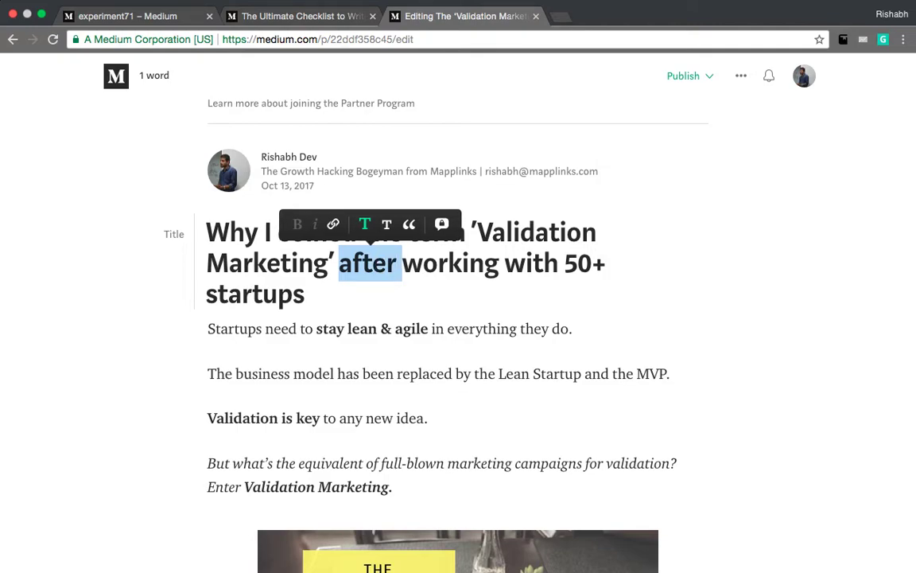
{"action": "key", "text": "shift+Right"}
{"action": "key", "text": "shift+Right"}
{"action": "key", "text": "shift+Right"}
{"action": "key", "text": "shift+Right"}
{"action": "key", "text": "shift+Right"}
{"action": "key", "text": "shift+Right"}
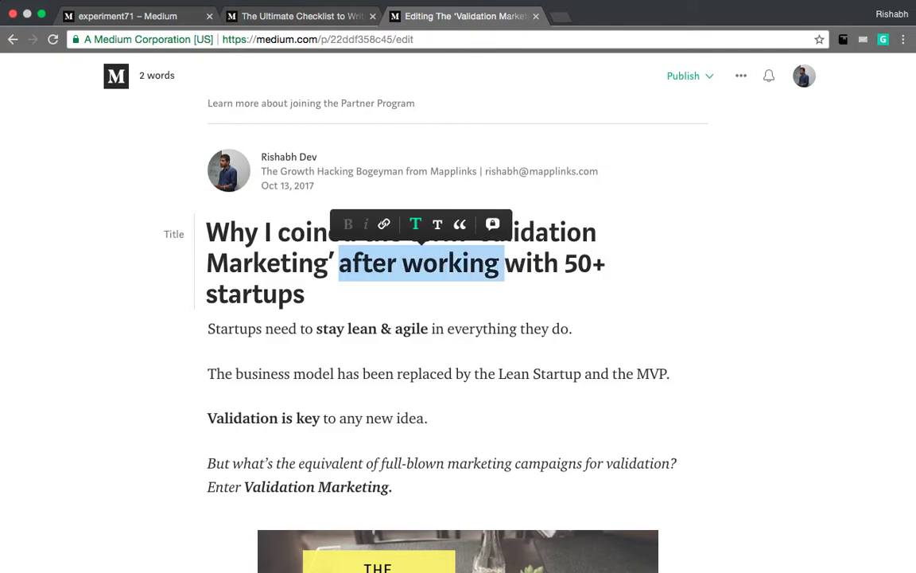
{"action": "key", "text": "shift+Left"}
{"action": "key", "text": "shift+Left"}
{"action": "key", "text": "shift+Left"}
{"action": "key", "text": "shift+Left"}
{"action": "key", "text": "shift+Left"}
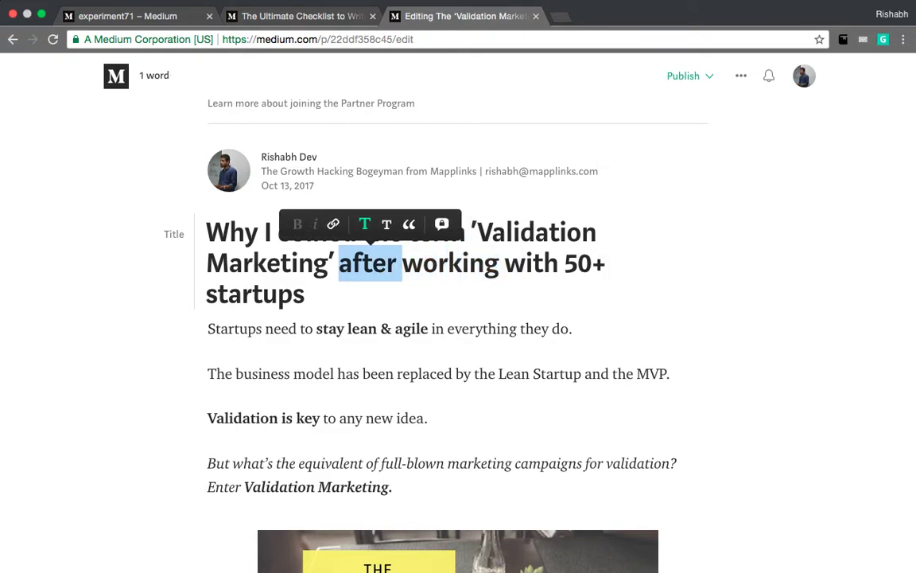
{"action": "key", "text": "BackSpace"}
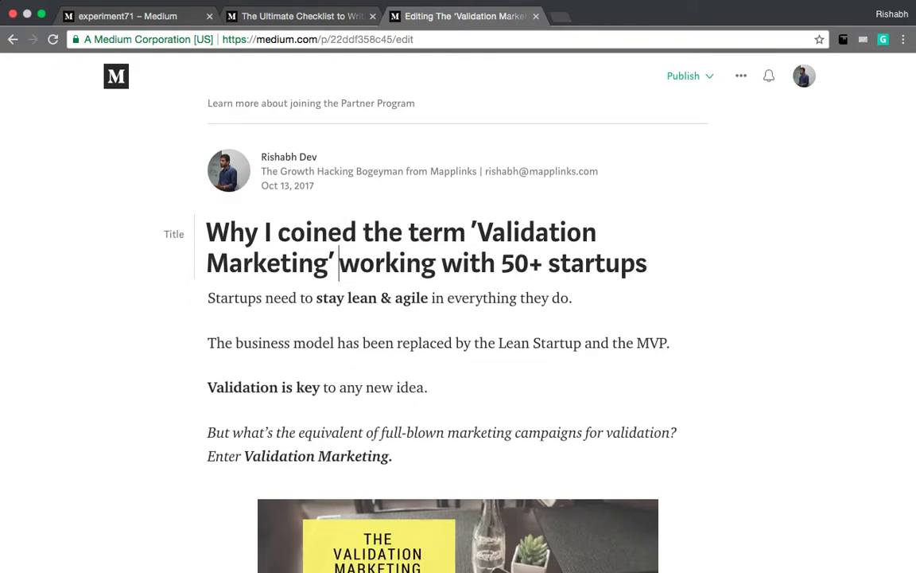
- Review the checklist's cover image advice and examine the cover image in the article being edited
{"action": "left_click", "coordinate": [299, 16]}
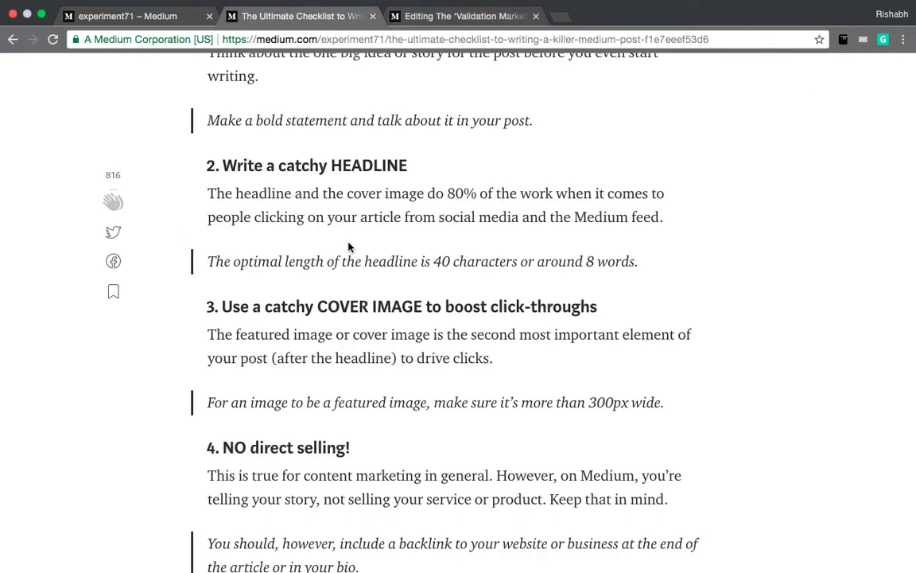
{"action": "scroll", "coordinate": [347, 247], "scroll_direction": "down", "scroll_amount": 1}
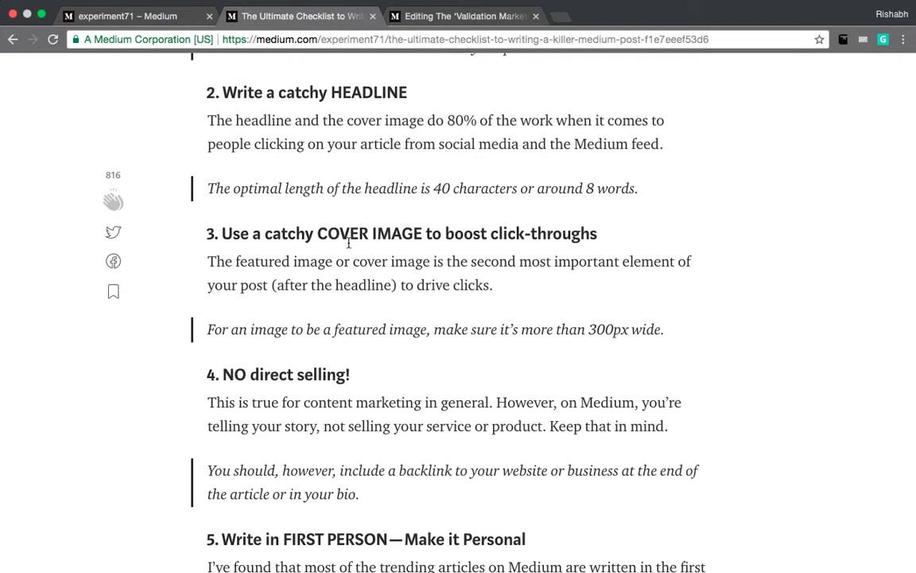
{"action": "scroll", "coordinate": [348, 243], "scroll_direction": "up", "scroll_amount": 1}
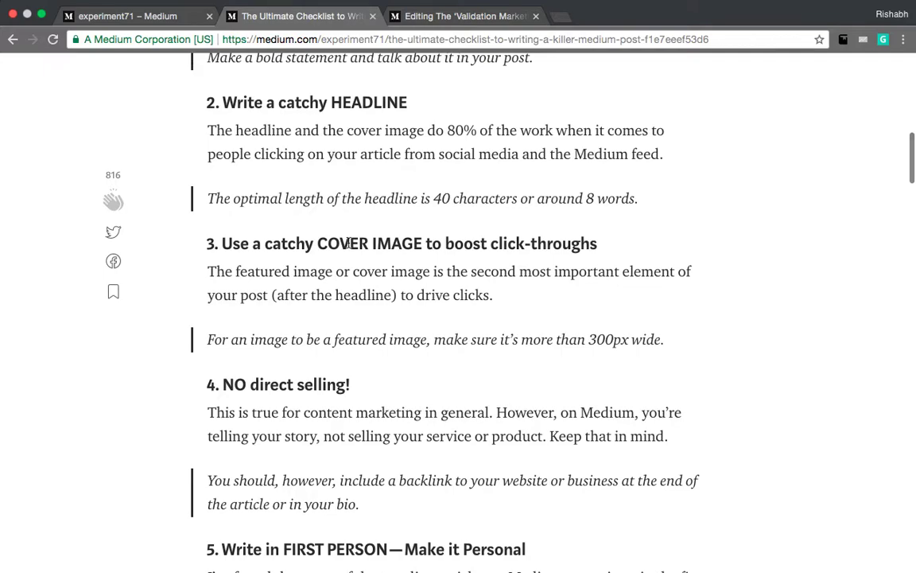
{"action": "left_click", "coordinate": [445, 16]}
{"action": "scroll", "coordinate": [334, 329], "scroll_direction": "down", "scroll_amount": 3}
{"action": "left_click", "coordinate": [422, 385]}
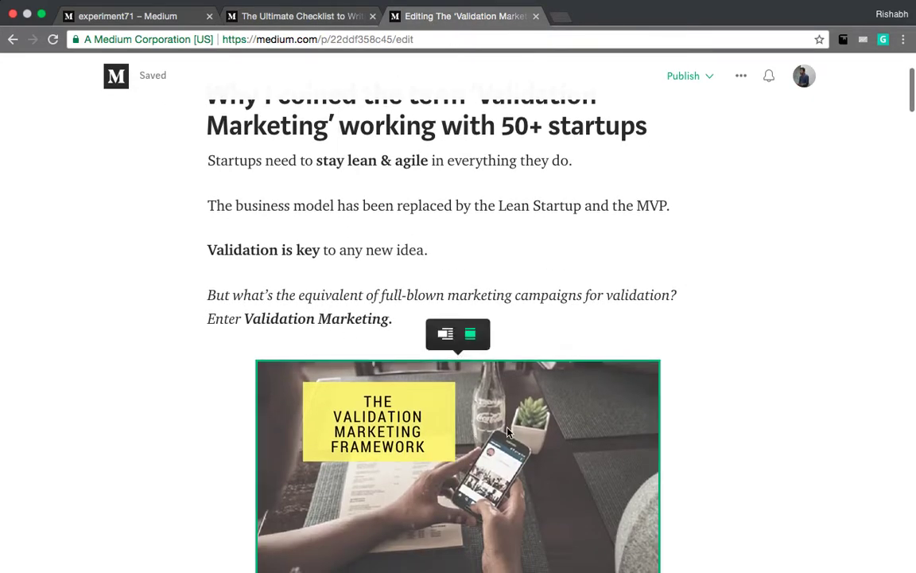
{"action": "scroll", "coordinate": [579, 439], "scroll_direction": "down", "scroll_amount": 3}
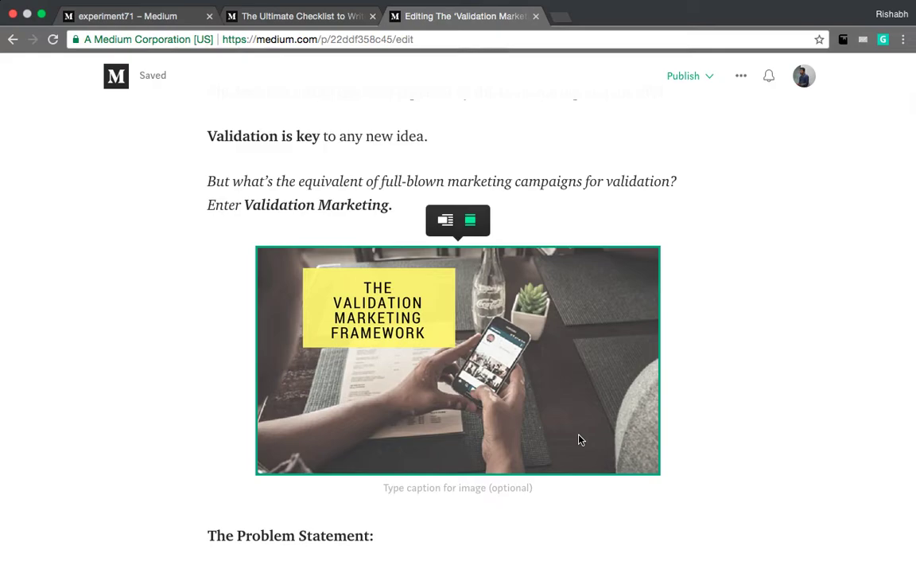
{"action": "scroll", "coordinate": [579, 438], "scroll_direction": "up", "scroll_amount": 6}
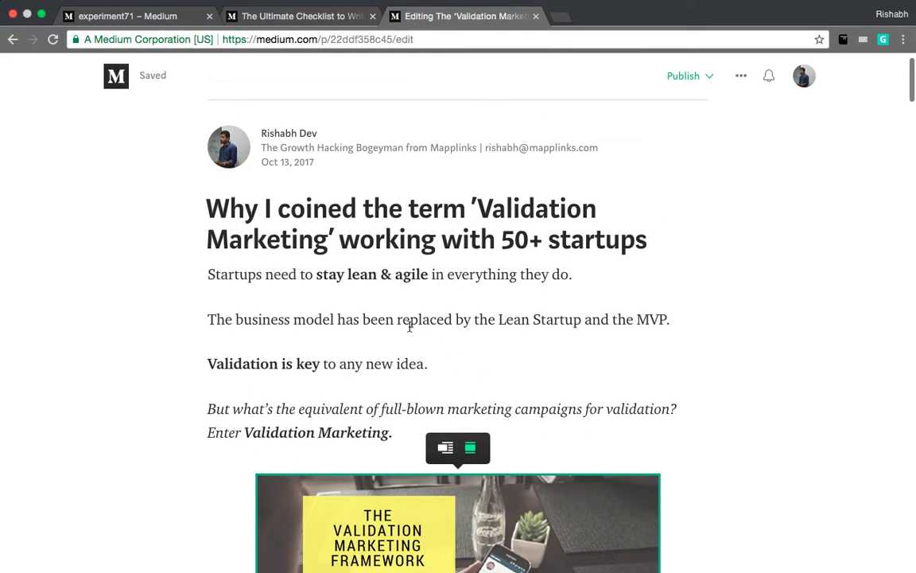
- Insert an empty paragraph below the article's opening sentence and italicize that sentence as a subtitle
{"action": "left_click", "coordinate": [590, 276]}
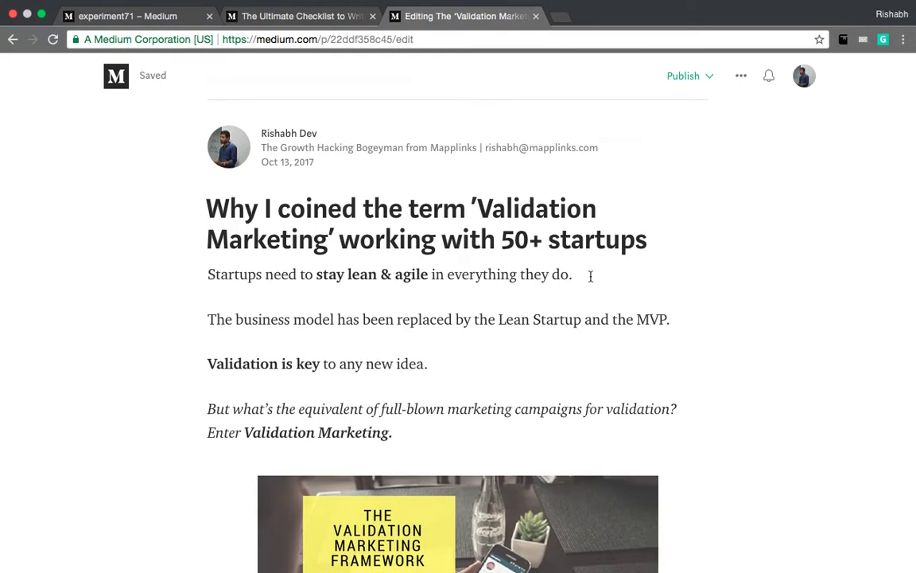
{"action": "key", "text": "Return"}
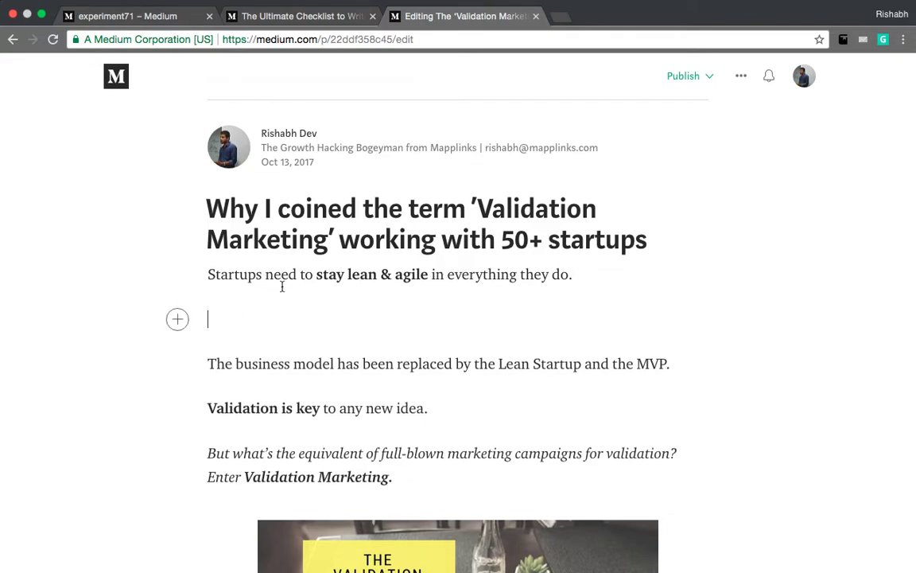
{"action": "triple_click", "coordinate": [451, 202]}
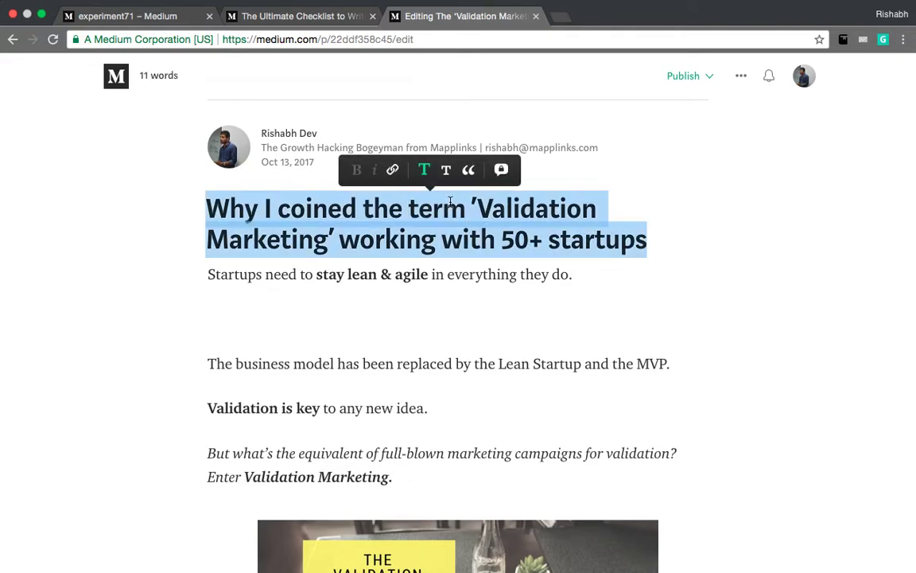
{"action": "triple_click", "coordinate": [356, 273]}
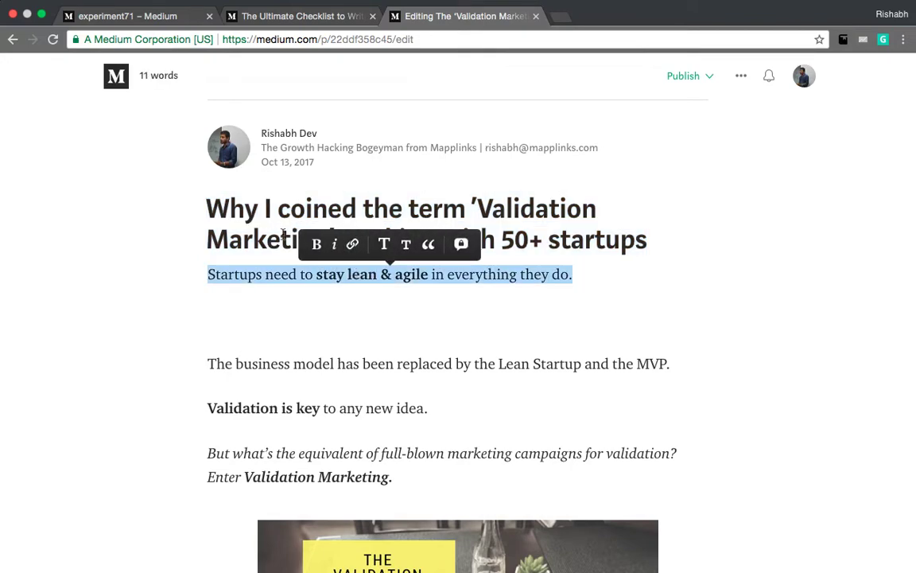
{"action": "left_click", "coordinate": [334, 243]}
{"action": "left_click", "coordinate": [228, 311]}
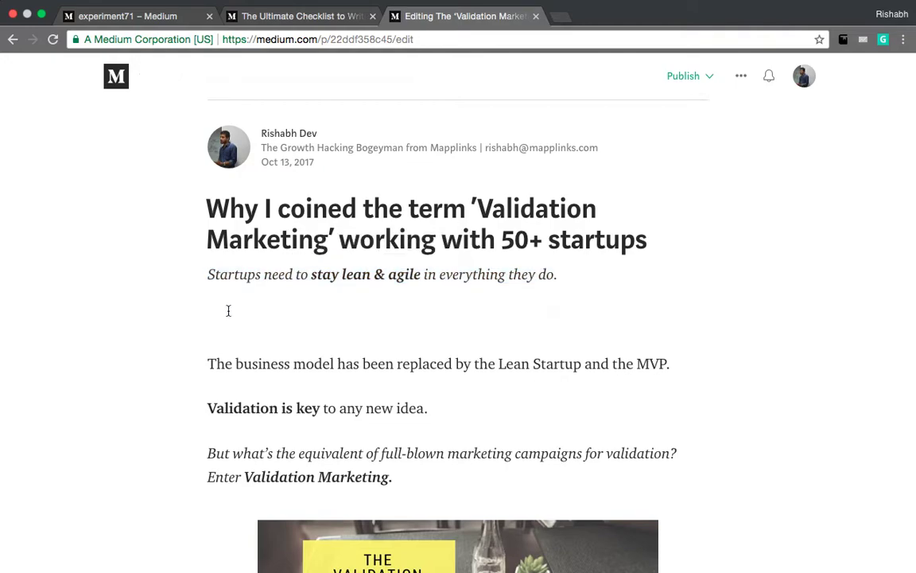
{"action": "triple_click", "coordinate": [356, 270]}
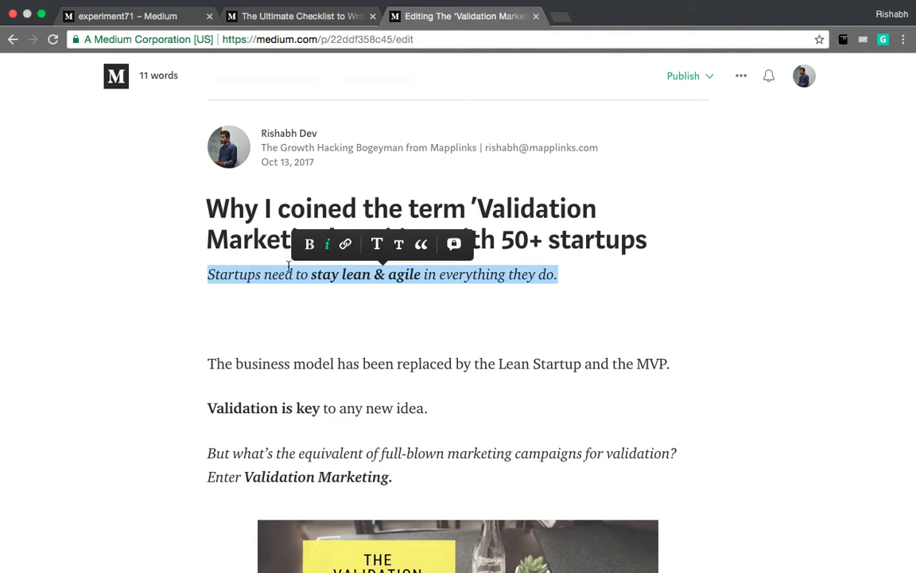
{"action": "left_click", "coordinate": [580, 268]}
{"action": "type", "text": "Va"}
{"action": "key", "text": "BackSpace"}
{"action": "key", "text": "BackSpace"}
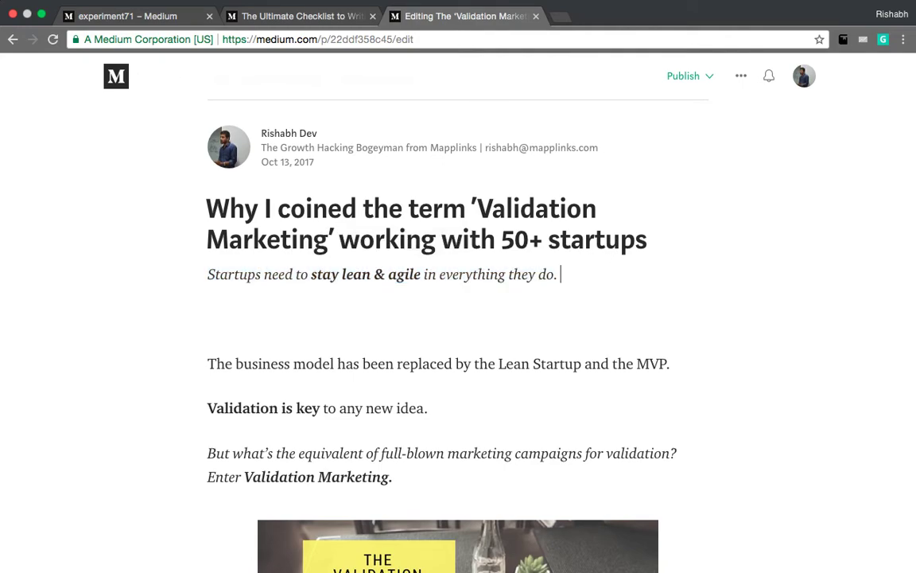
- Begin the italic subtitle sentence with "Validation is key for" and make the following word "startups" lowercase
{"action": "left_click", "coordinate": [208, 274]}
{"action": "type", "text": "Validation is key for"}
{"action": "key", "text": "Delete"}
{"action": "type", "text": "s"}
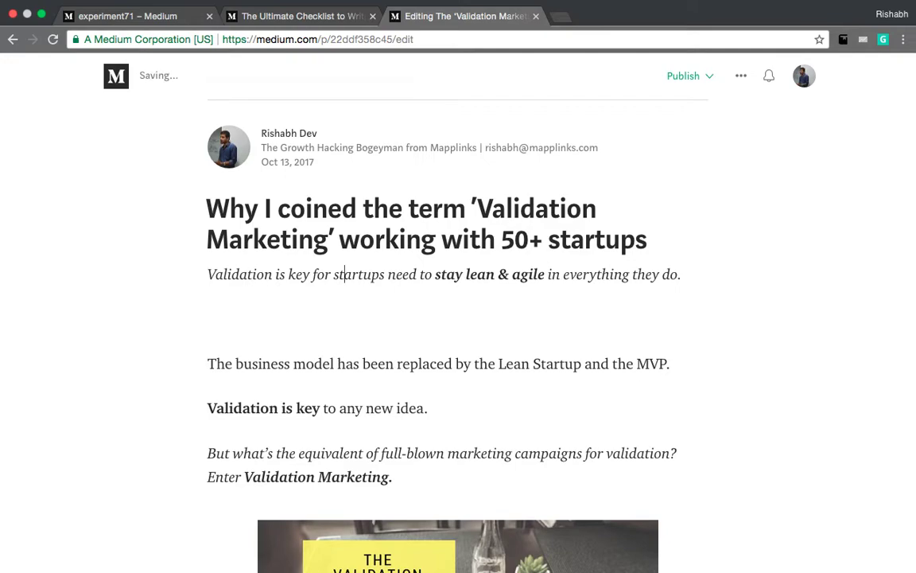
- Insert the word "as" after "startups" in the subtitle sentence
{"action": "key", "text": "Right"}
{"action": "key", "text": "Right"}
{"action": "key", "text": "Right"}
{"action": "type", "text": "as"}
{"action": "key", "text": "super+Left"}
{"action": "key", "text": "Right"}
{"action": "left_click", "coordinate": [403, 273]}
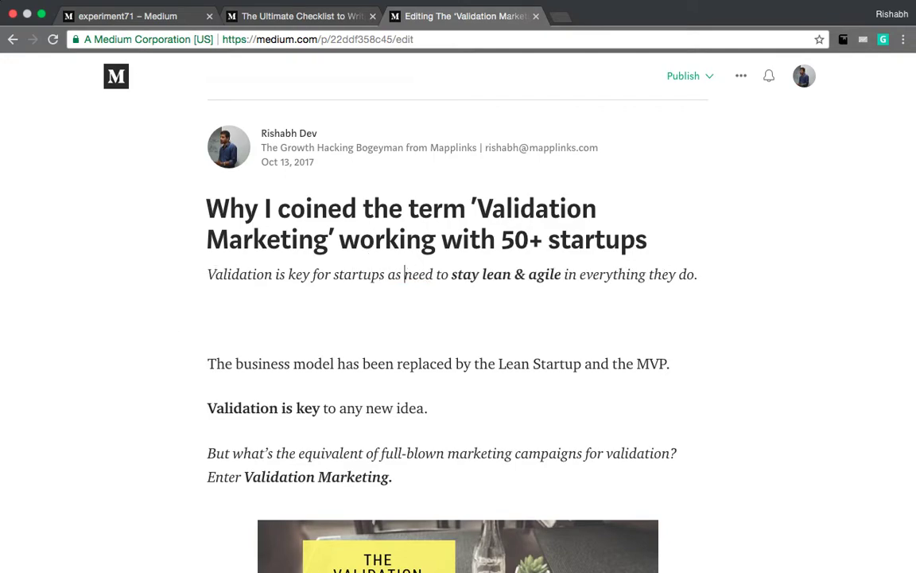
- Delete the words "as need" so the subtitle reads "for startups to stay"
{"action": "key", "text": "shift+Right"}
{"action": "key", "text": "shift+Right"}
{"action": "key", "text": "shift+Right"}
{"action": "key", "text": "shift+Right"}
{"action": "key", "text": "shift+Right"}
{"action": "key", "text": "shift+Right"}
{"action": "key", "text": "shift+Right"}
{"action": "key", "text": "shift+Right"}
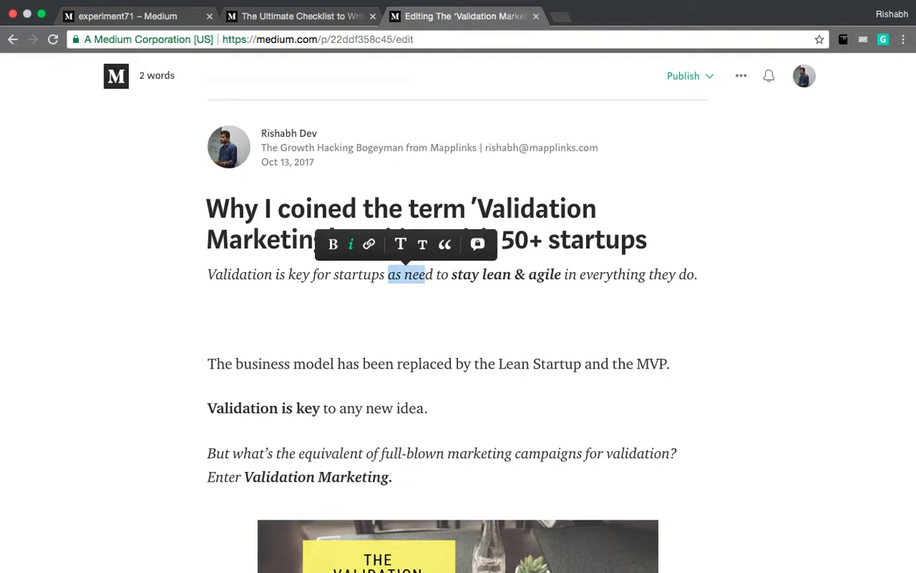
{"action": "key", "text": "BackSpace"}
- Replace "lean & agile in everything they do" at the end of the subtitle with "agile & lean"
{"action": "key", "text": "Down"}
{"action": "key", "text": "Left"}
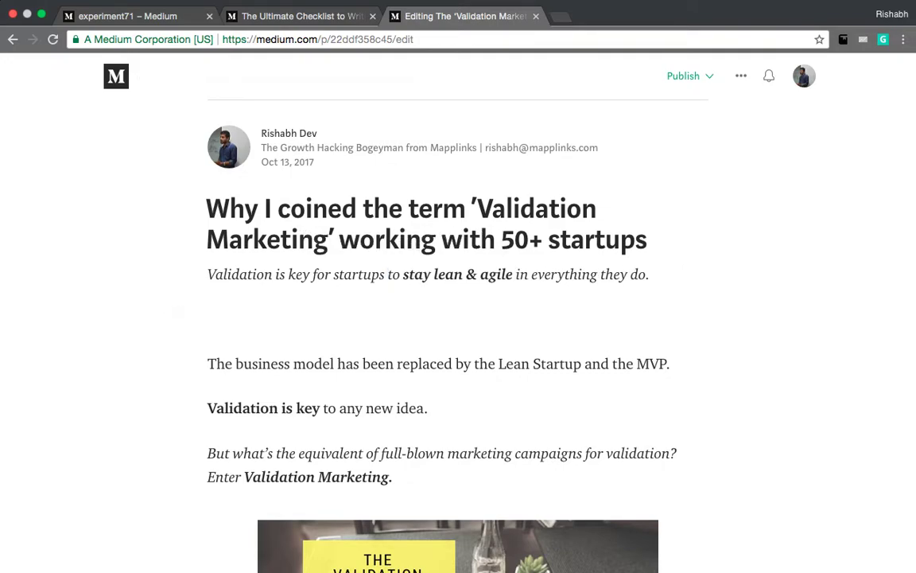
{"action": "key", "text": "BackSpace"}
{"action": "key", "text": "BackSpace"}
{"action": "key", "text": "BackSpace"}
{"action": "key", "text": "BackSpace"}
{"action": "key", "text": "BackSpace"}
{"action": "key", "text": "BackSpace"}
{"action": "key", "text": "BackSpace"}
{"action": "key", "text": "BackSpace"}
{"action": "key", "text": "BackSpace"}
{"action": "key", "text": "BackSpace"}
{"action": "key", "text": "BackSpace"}
{"action": "key", "text": "BackSpace"}
{"action": "key", "text": "BackSpace"}
{"action": "key", "text": "BackSpace"}
{"action": "key", "text": "BackSpace"}
{"action": "key", "text": "BackSpace"}
{"action": "key", "text": "BackSpace"}
{"action": "key", "text": "BackSpace"}
{"action": "key", "text": "BackSpace"}
{"action": "key", "text": "BackSpace"}
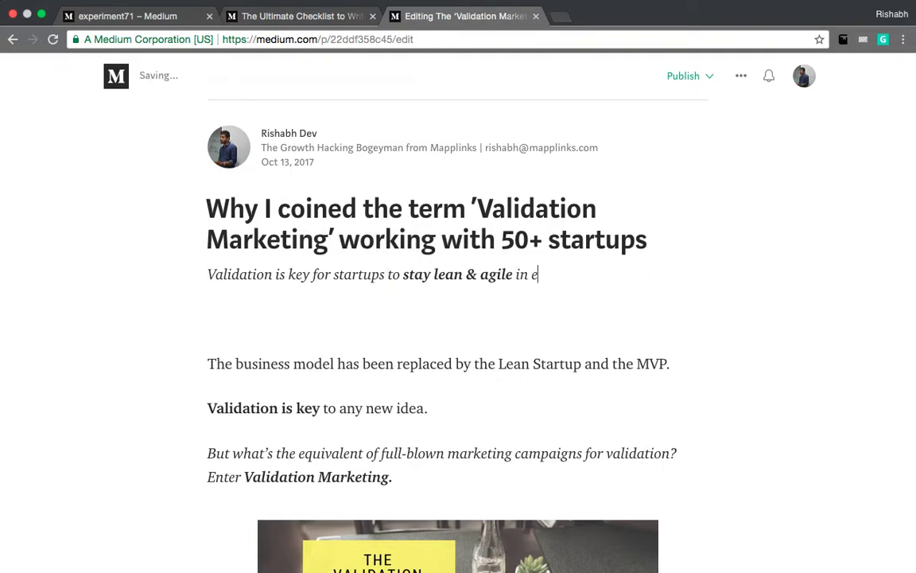
{"action": "type", "text": "."}
{"action": "key", "text": "Left"}
{"action": "key", "text": "BackSpace"}
{"action": "key", "text": "BackSpace"}
{"action": "key", "text": "BackSpace"}
{"action": "key", "text": "BackSpace"}
{"action": "key", "text": "BackSpace"}
{"action": "key", "text": "BackSpace"}
{"action": "key", "text": "BackSpace"}
{"action": "key", "text": "BackSpace"}
{"action": "key", "text": "BackSpace"}
{"action": "key", "text": "BackSpace"}
{"action": "key", "text": "BackSpace"}
{"action": "key", "text": "BackSpace"}
{"action": "type", "text": "agile "}
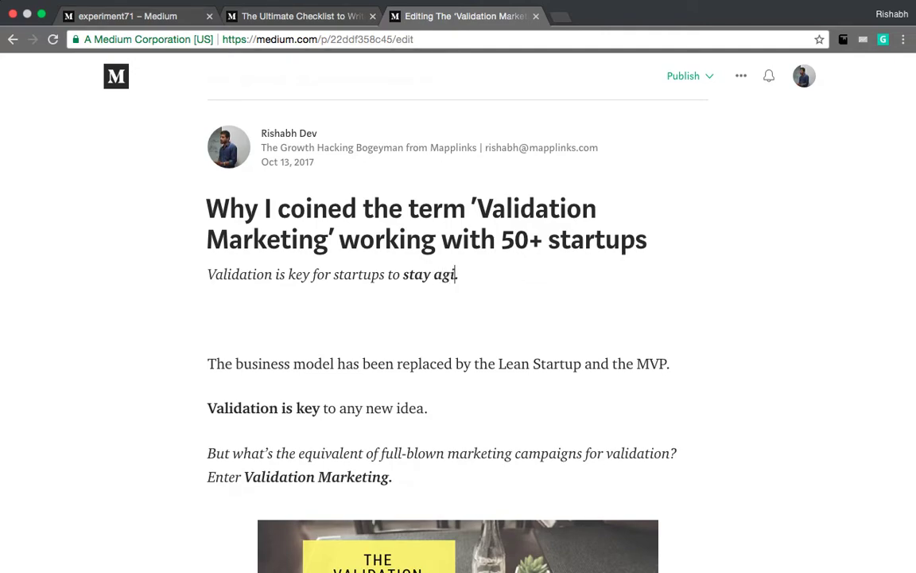
{"action": "type", "text": "& lean"}
- Search Unsplash for "laptop" images from the empty paragraph below the subtitle
{"action": "left_click", "coordinate": [207, 319]}
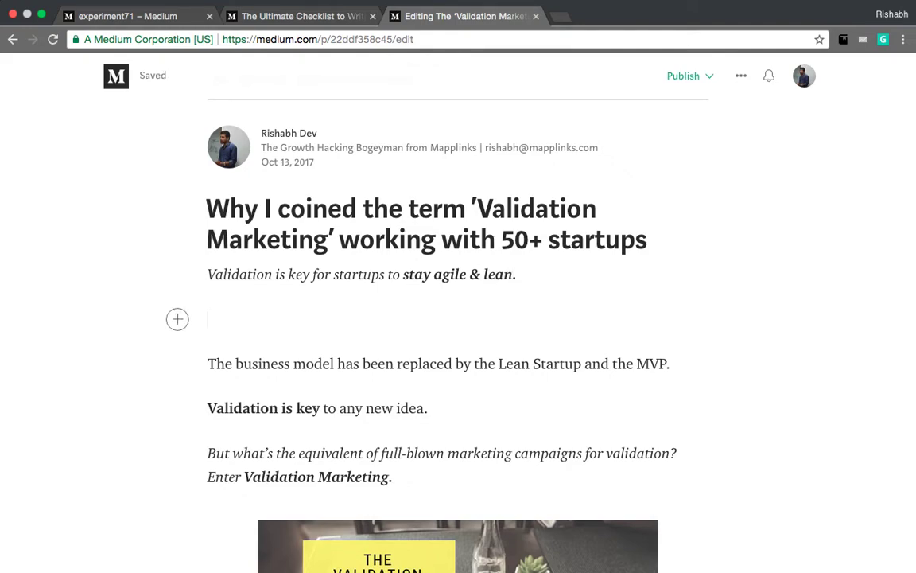
{"action": "triple_click", "coordinate": [310, 272]}
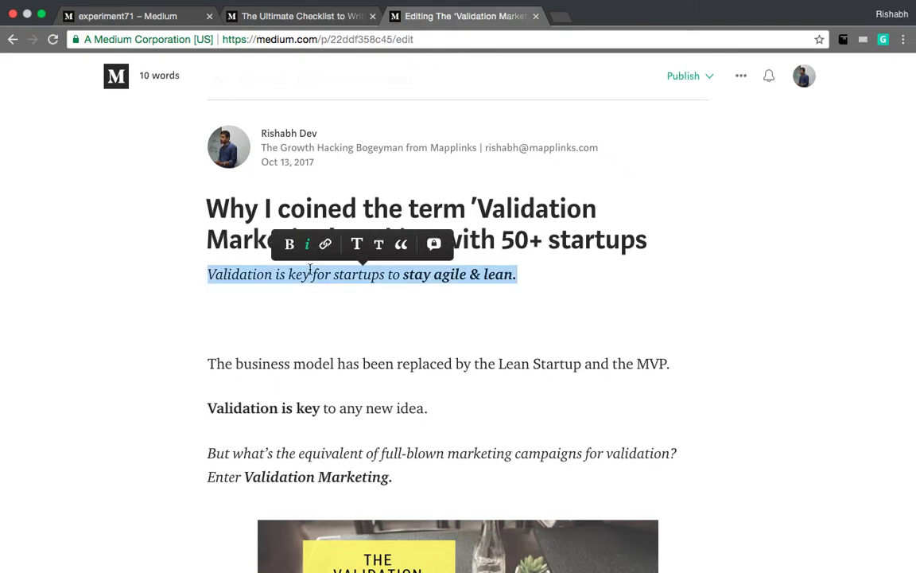
{"action": "left_click", "coordinate": [301, 308]}
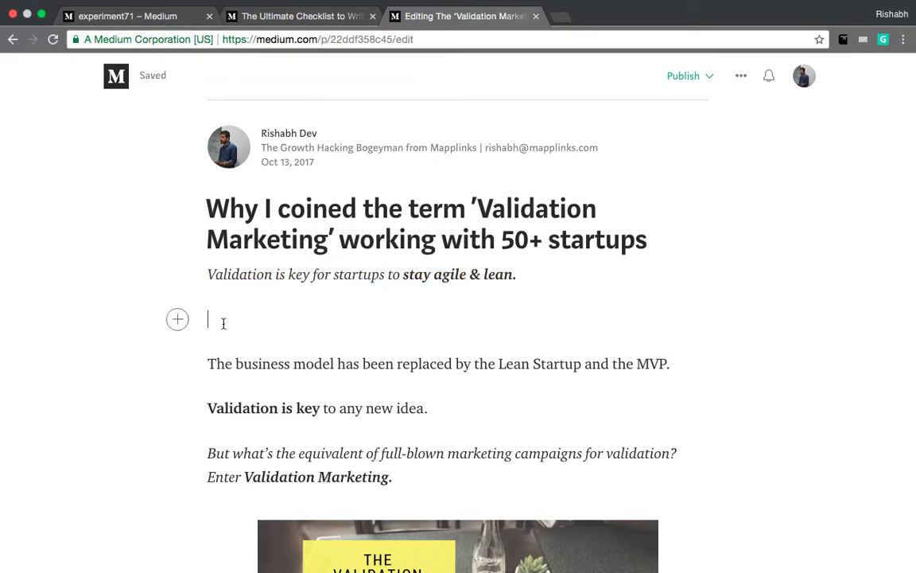
{"action": "left_click", "coordinate": [177, 319]}
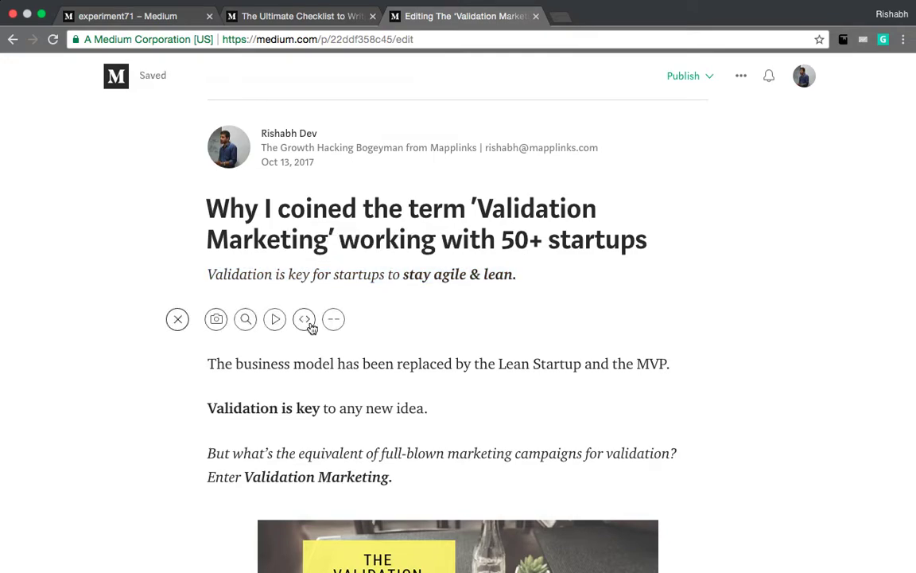
{"action": "left_click", "coordinate": [245, 320]}
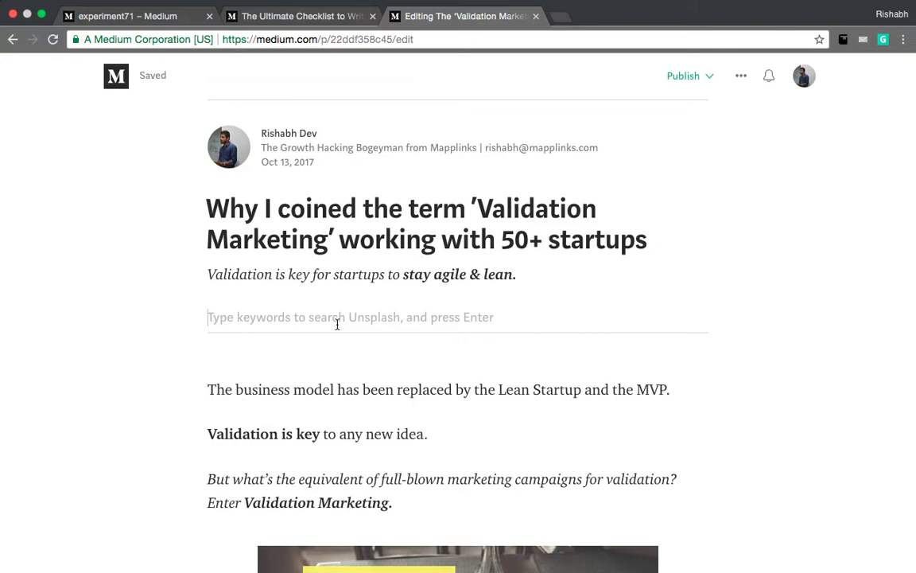
{"action": "type", "text": "laptop"}
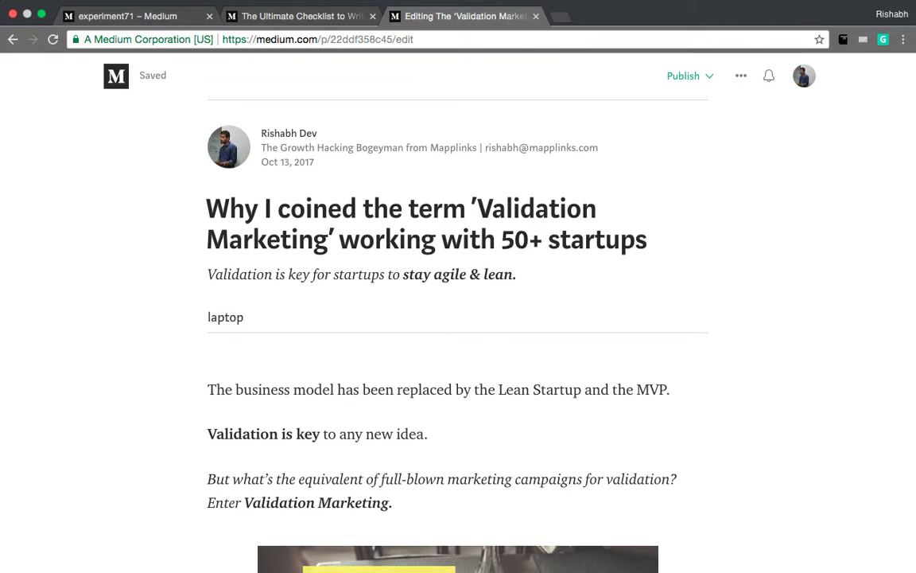
{"action": "key", "text": "Return"}
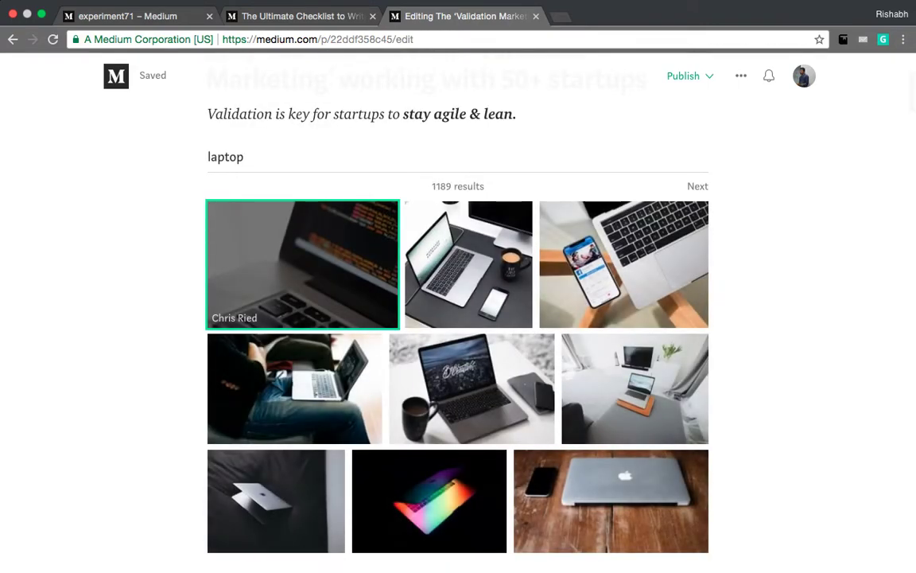
- Insert the Unsplash photo of a phone showing Facebook beside a laptop keyboard below the subtitle
{"action": "scroll", "coordinate": [484, 372], "scroll_direction": "down", "scroll_amount": 4}
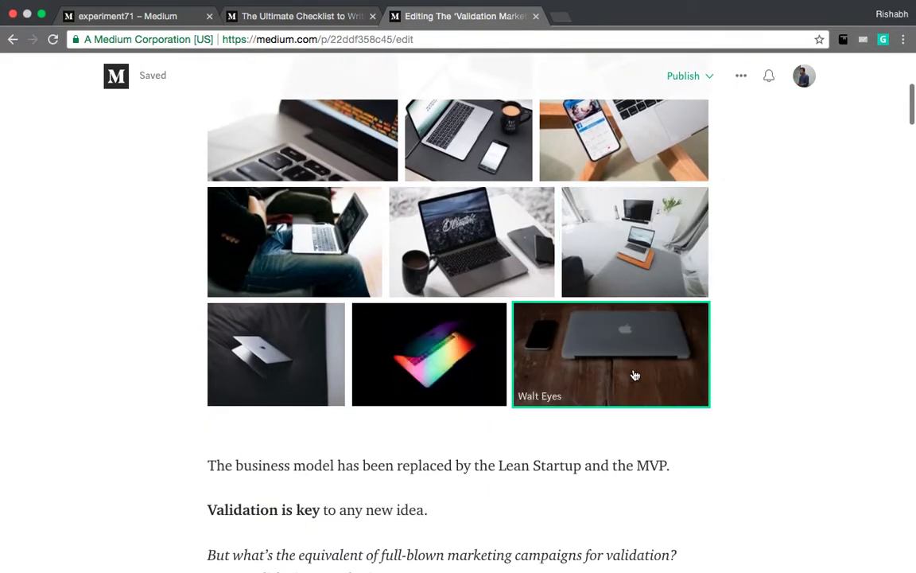
{"action": "scroll", "coordinate": [636, 373], "scroll_direction": "up", "scroll_amount": 1}
{"action": "scroll", "coordinate": [628, 343], "scroll_direction": "up", "scroll_amount": 3}
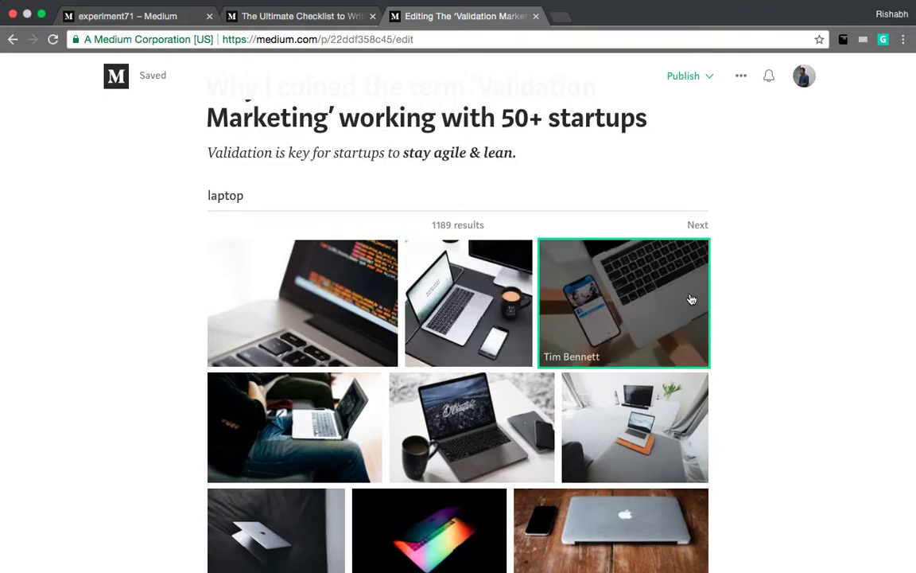
{"action": "left_click", "coordinate": [691, 298]}
{"action": "scroll", "coordinate": [499, 327], "scroll_direction": "up", "scroll_amount": 5}
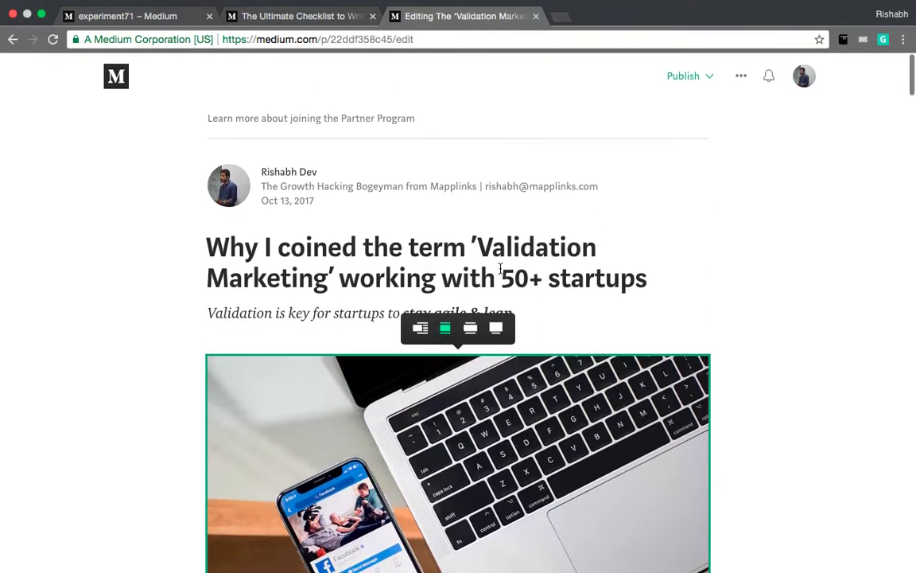
- Try the full-width layout on the inserted laptop photo and look over the article's opening
{"action": "scroll", "coordinate": [501, 262], "scroll_direction": "down", "scroll_amount": 5}
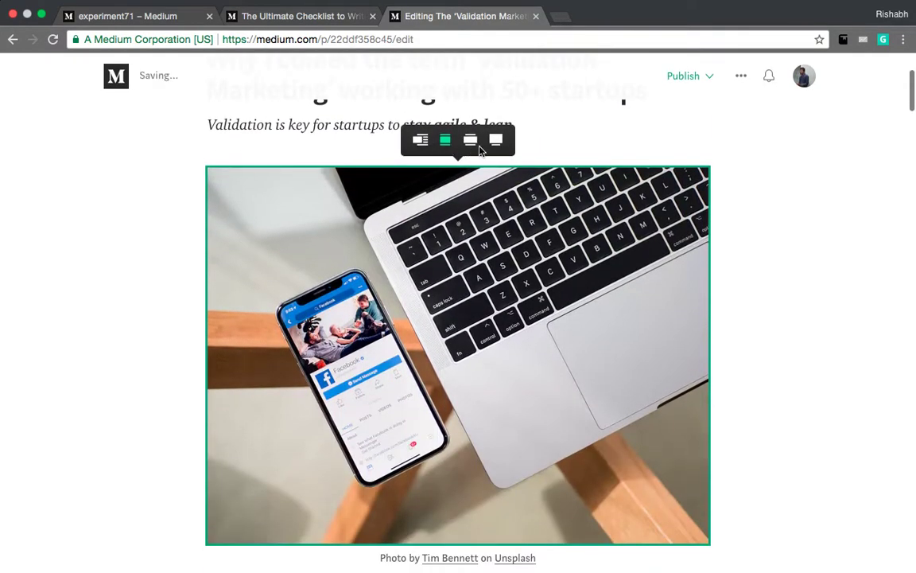
{"action": "left_click", "coordinate": [471, 140]}
{"action": "left_click", "coordinate": [496, 140]}
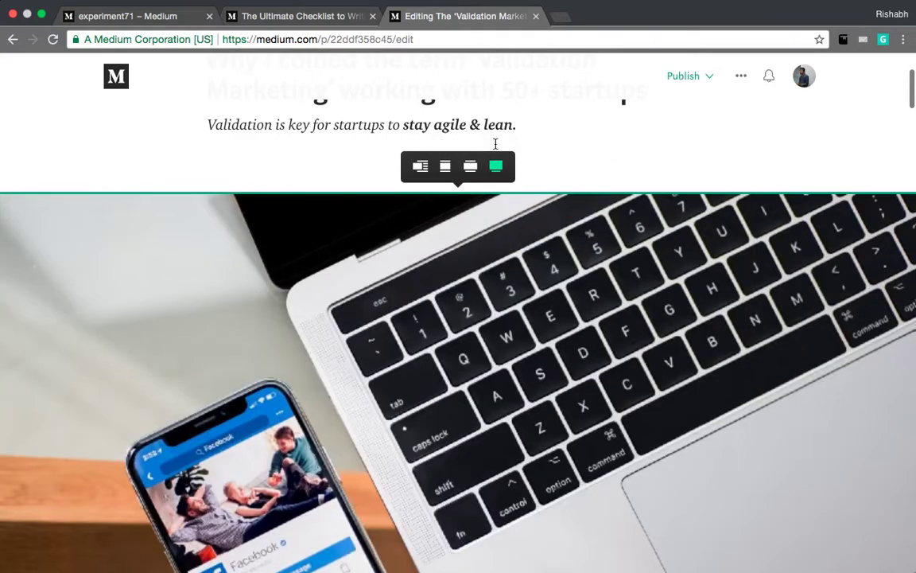
{"action": "scroll", "coordinate": [382, 390], "scroll_direction": "down", "scroll_amount": 3}
{"action": "scroll", "coordinate": [382, 390], "scroll_direction": "down", "scroll_amount": 3}
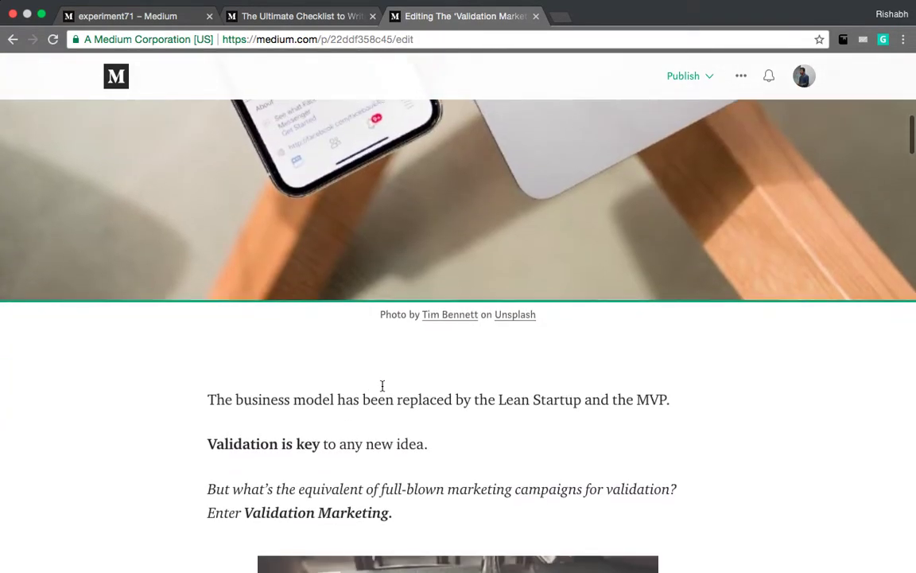
{"action": "scroll", "coordinate": [382, 386], "scroll_direction": "up", "scroll_amount": 5}
{"action": "scroll", "coordinate": [382, 386], "scroll_direction": "up", "scroll_amount": 3}
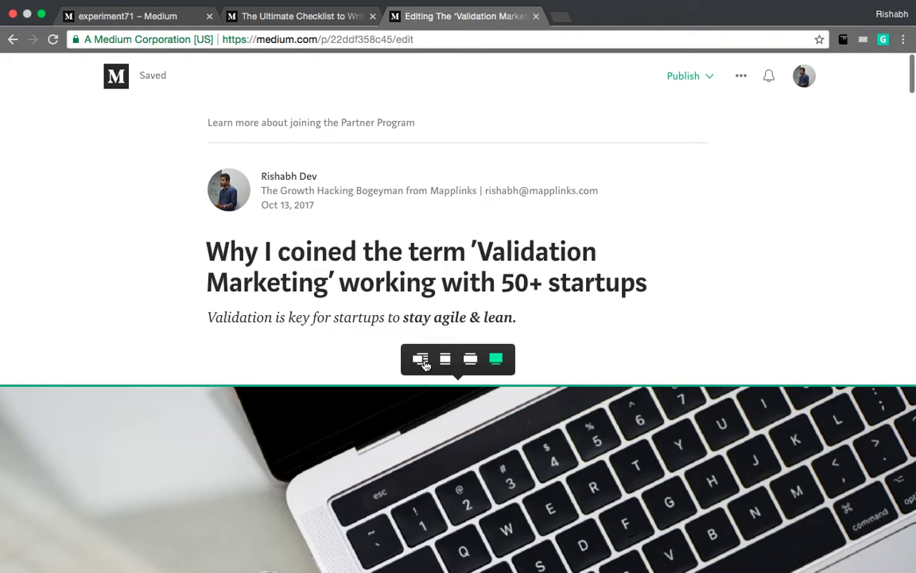
- Try wrapping the text beside the laptop photo, and return the photo to the centered column-width layout
{"action": "left_click", "coordinate": [420, 361]}
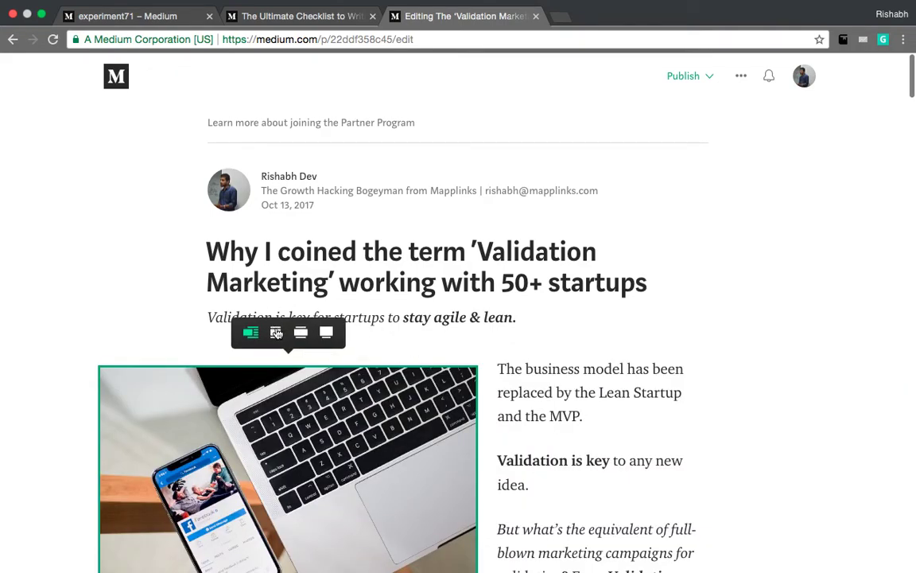
{"action": "left_click", "coordinate": [276, 333]}
{"action": "scroll", "coordinate": [466, 368], "scroll_direction": "down", "scroll_amount": 3}
{"action": "scroll", "coordinate": [466, 368], "scroll_direction": "up", "scroll_amount": 3}
{"action": "scroll", "coordinate": [466, 366], "scroll_direction": "down", "scroll_amount": 6}
{"action": "left_click", "coordinate": [360, 340]}
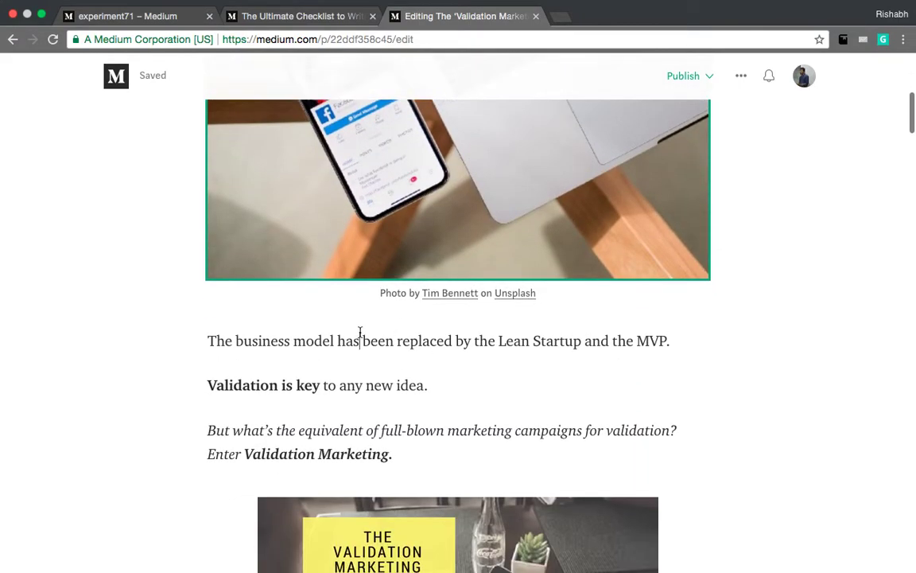
- Compare the article's opening with the checklist and review its points on headline, cover image, direct selling and first-person writing
{"action": "scroll", "coordinate": [360, 143], "scroll_direction": "down", "scroll_amount": 2}
{"action": "left_click", "coordinate": [275, 16]}
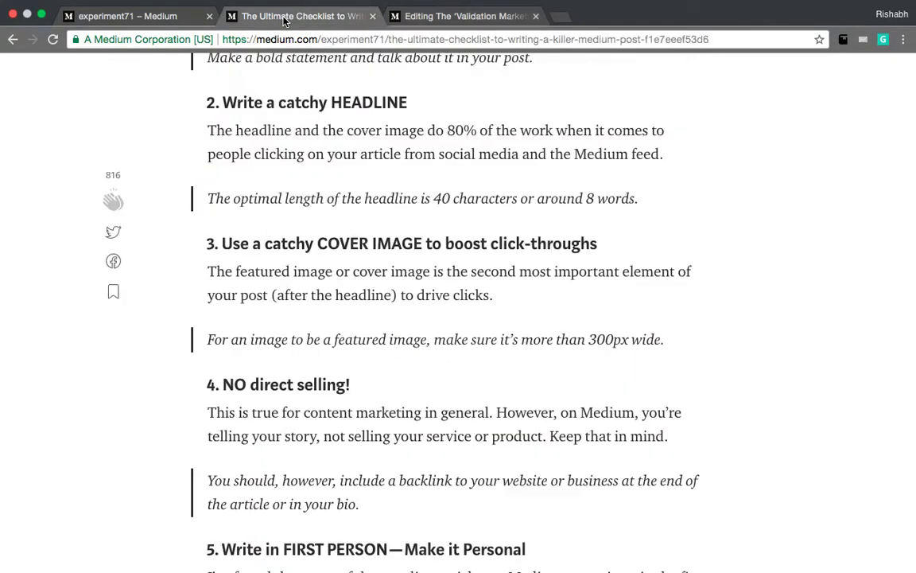
{"action": "left_click", "coordinate": [504, 17]}
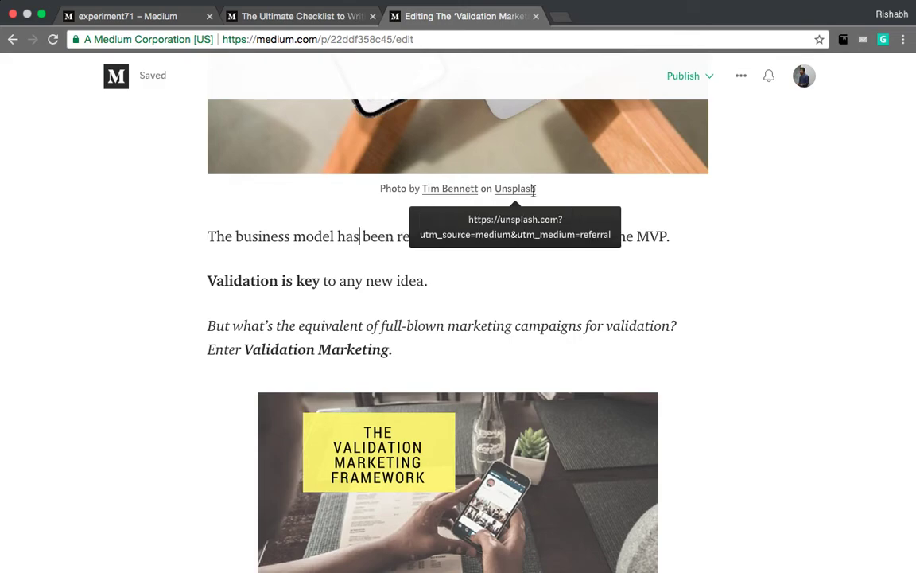
{"action": "scroll", "coordinate": [247, 236], "scroll_direction": "down", "scroll_amount": 2}
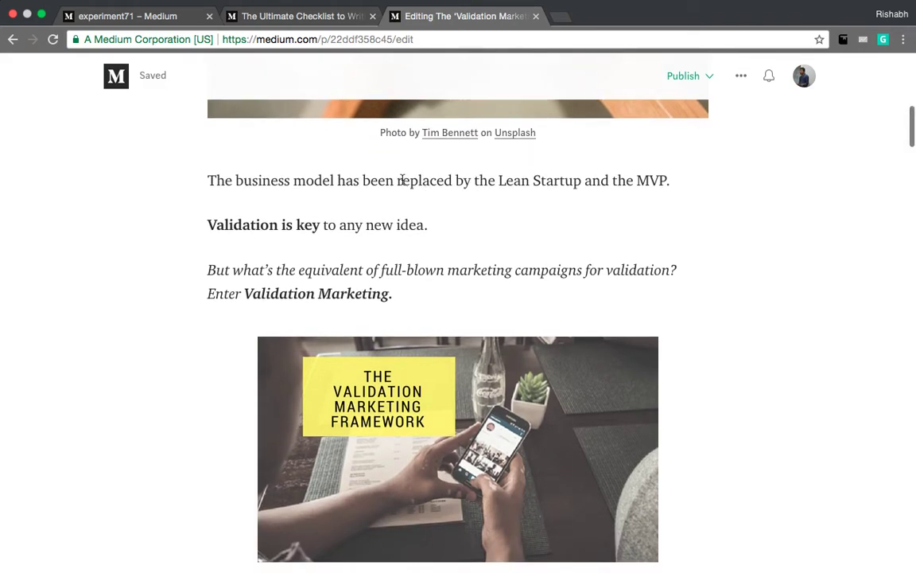
{"action": "left_click", "coordinate": [280, 17]}
{"action": "scroll", "coordinate": [369, 392], "scroll_direction": "down", "scroll_amount": 1}
{"action": "scroll", "coordinate": [369, 387], "scroll_direction": "down", "scroll_amount": 3}
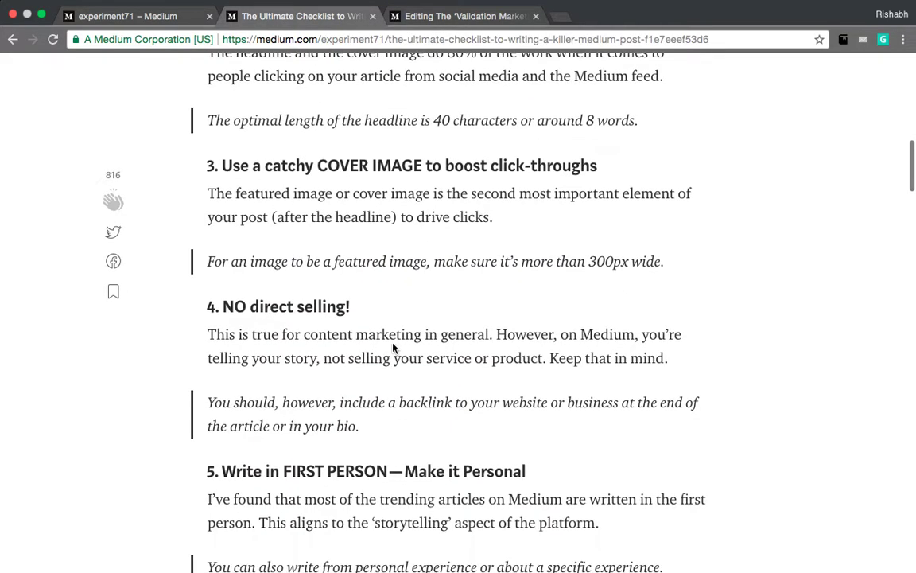
{"action": "scroll", "coordinate": [472, 327], "scroll_direction": "up", "scroll_amount": 6}
{"action": "scroll", "coordinate": [470, 327], "scroll_direction": "up", "scroll_amount": 1}
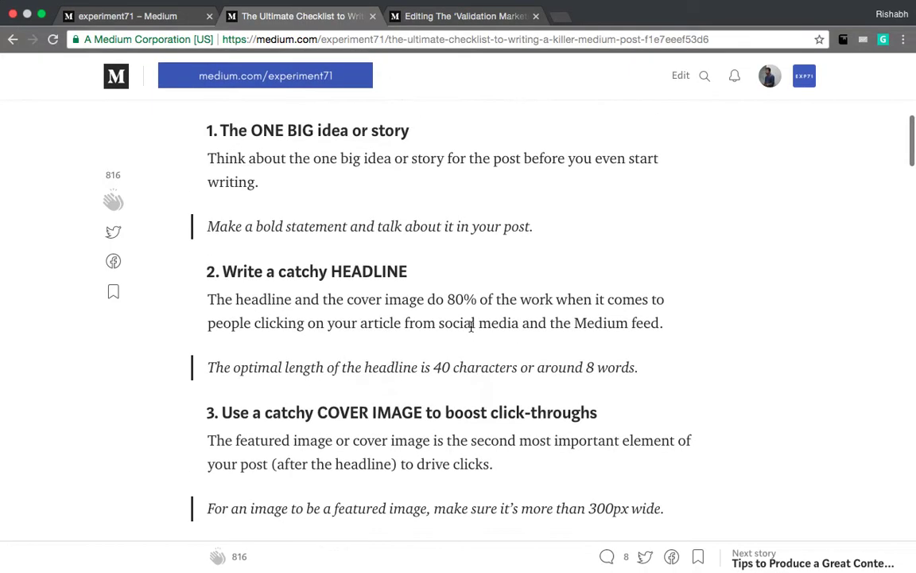
{"action": "scroll", "coordinate": [471, 326], "scroll_direction": "down", "scroll_amount": 9}
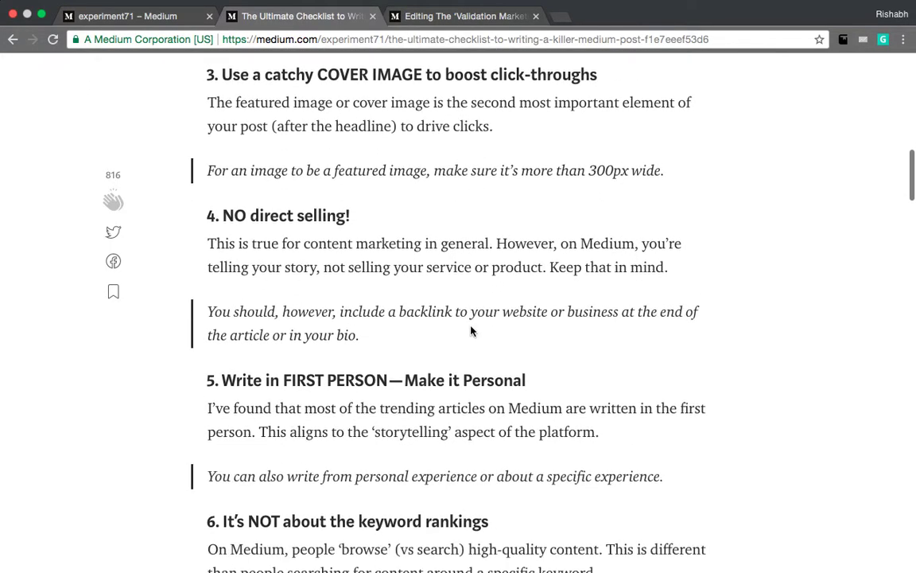
- Look over the article's Problem Statement and founding principles against the checklist's advice on direct selling and including a business backlink
{"action": "key", "text": "ctrl+Tab"}
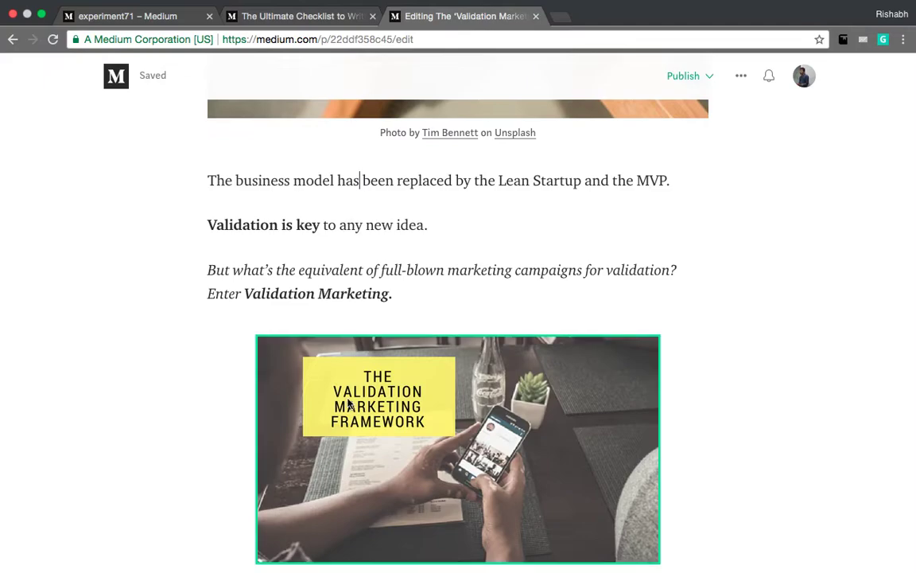
{"action": "scroll", "coordinate": [347, 398], "scroll_direction": "down", "scroll_amount": 5}
{"action": "scroll", "coordinate": [348, 397], "scroll_direction": "down", "scroll_amount": 5}
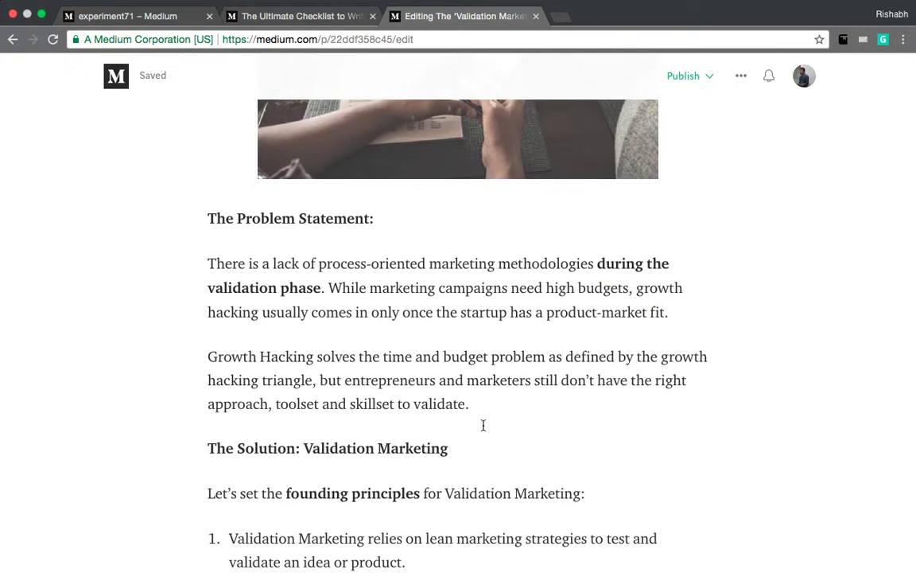
{"action": "scroll", "coordinate": [482, 425], "scroll_direction": "down", "scroll_amount": 6}
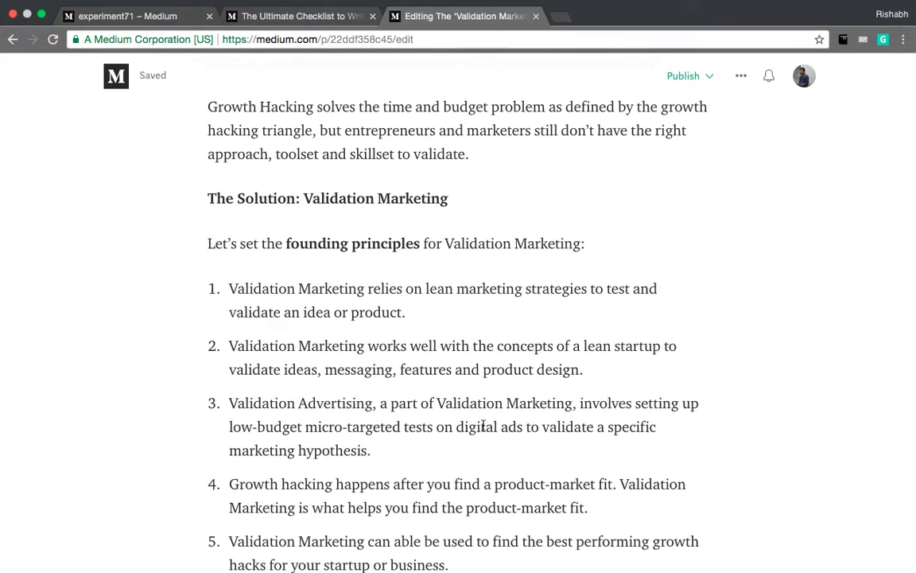
{"action": "scroll", "coordinate": [483, 426], "scroll_direction": "down", "scroll_amount": 6}
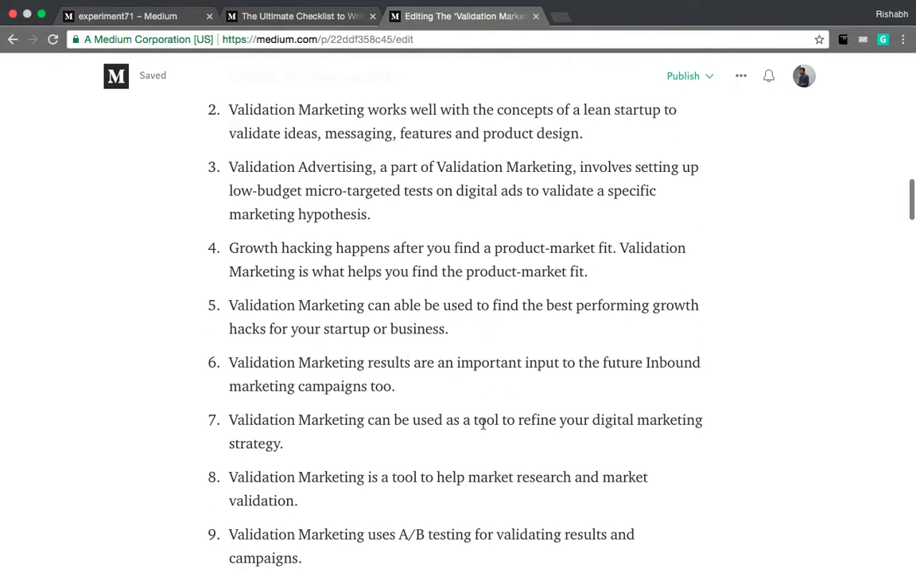
{"action": "left_click", "coordinate": [344, 17]}
{"action": "scroll", "coordinate": [413, 368], "scroll_direction": "down", "scroll_amount": 1}
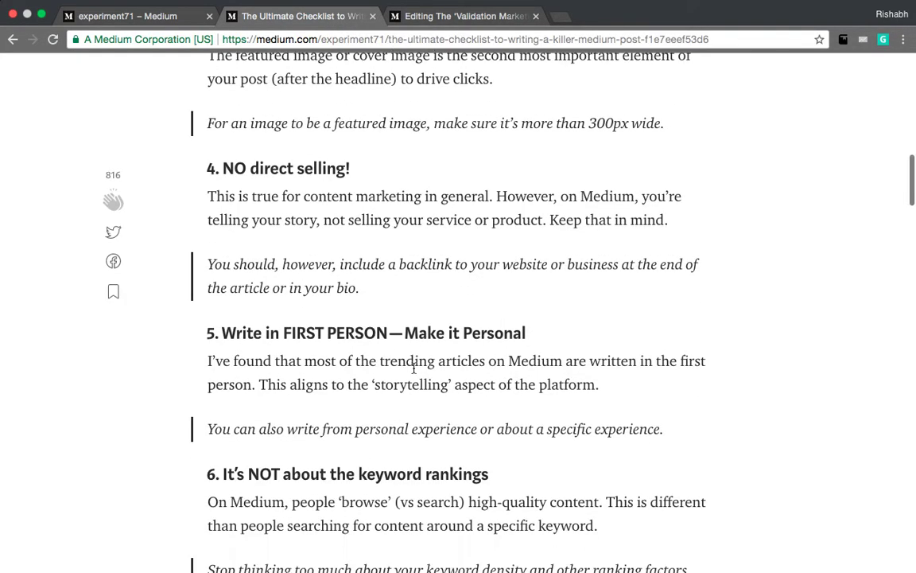
{"action": "scroll", "coordinate": [318, 257], "scroll_direction": "down", "scroll_amount": 1}
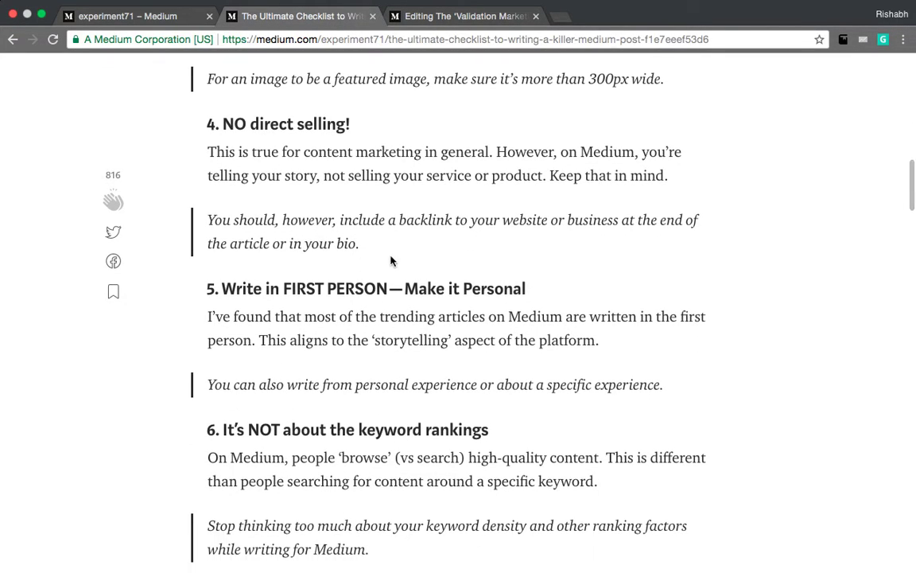
{"action": "scroll", "coordinate": [390, 256], "scroll_direction": "down", "scroll_amount": 1}
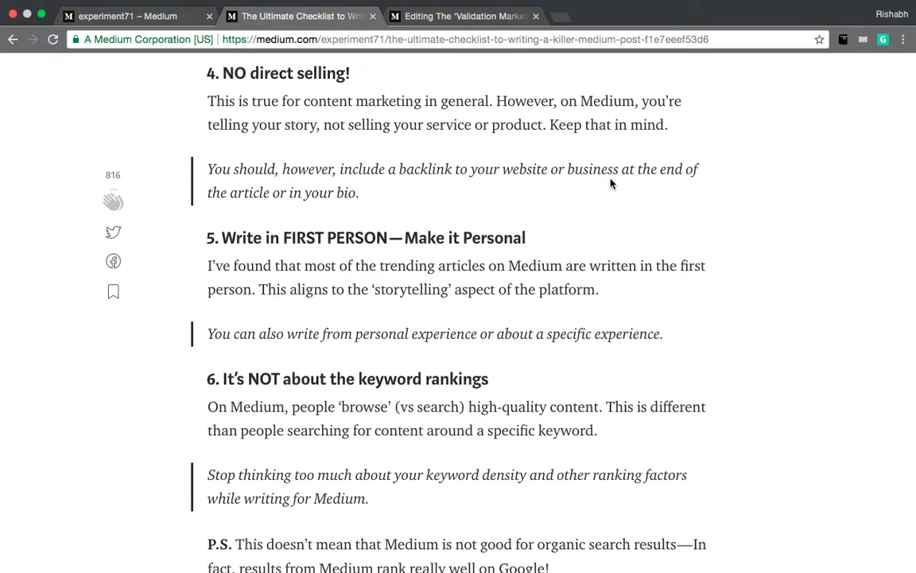
- Examine the article's closing section for how it promotes the business and invites readers to get in contact
{"action": "left_click", "coordinate": [445, 12]}
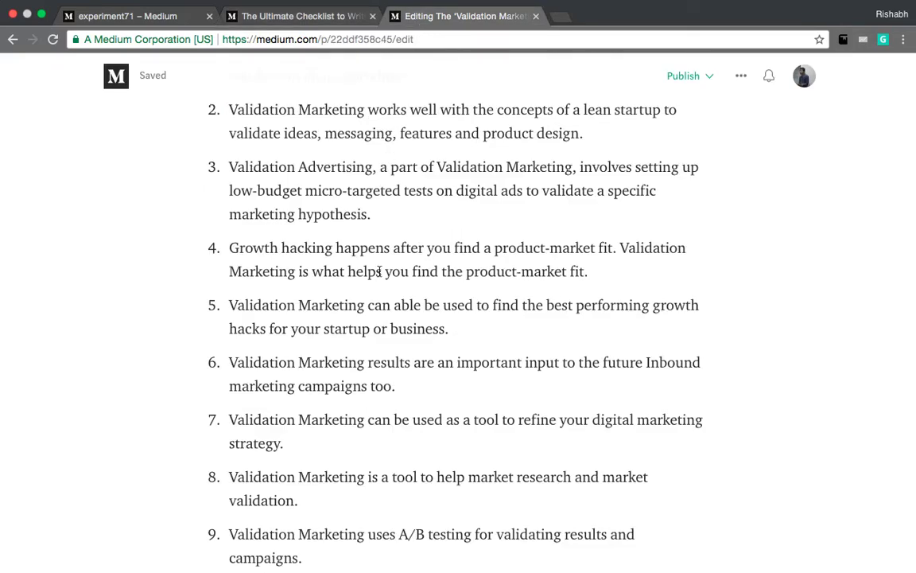
{"action": "scroll", "coordinate": [380, 271], "scroll_direction": "up", "scroll_amount": 2}
{"action": "scroll", "coordinate": [379, 271], "scroll_direction": "down", "scroll_amount": 15}
{"action": "scroll", "coordinate": [379, 271], "scroll_direction": "down", "scroll_amount": 14}
{"action": "scroll", "coordinate": [379, 271], "scroll_direction": "down", "scroll_amount": 20}
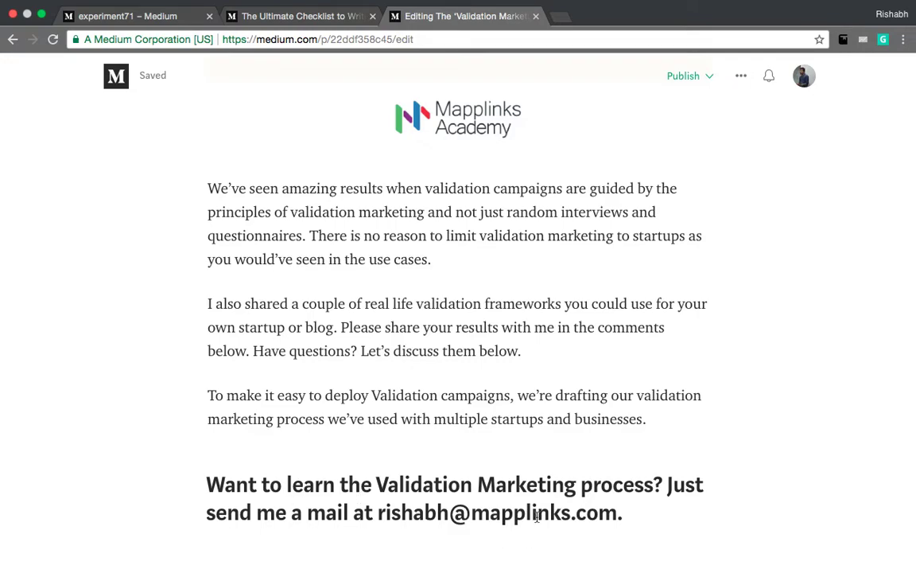
- Reread the checklist's first-person point and check the article's headline, opening and founding principles for personal writing
{"action": "left_click", "coordinate": [302, 16]}
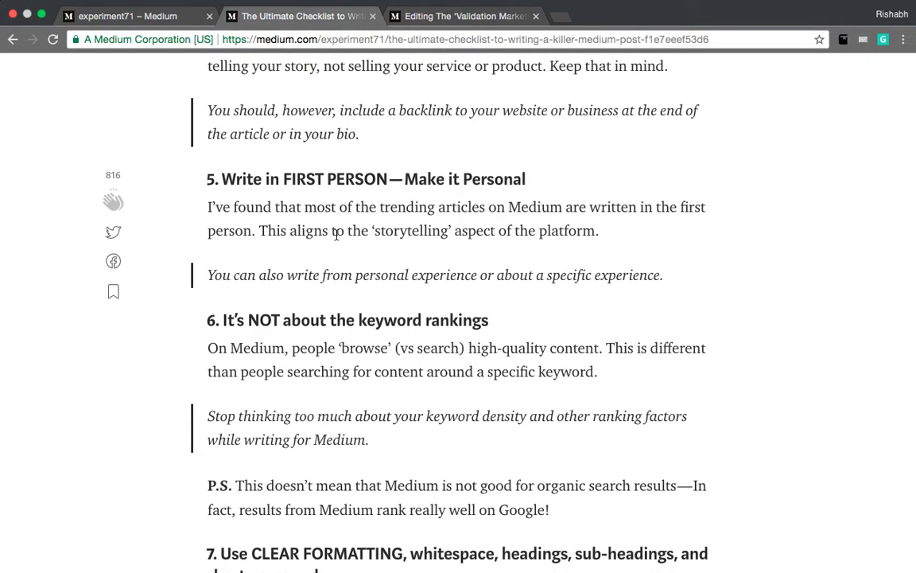
{"action": "left_click", "coordinate": [486, 22]}
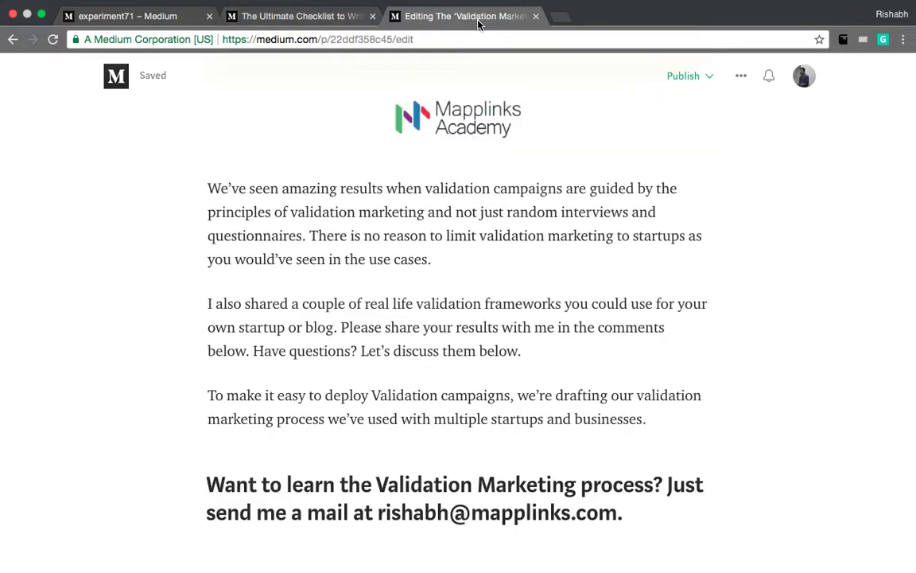
{"action": "scroll", "coordinate": [442, 312], "scroll_direction": "up", "scroll_amount": 10}
{"action": "scroll", "coordinate": [441, 312], "scroll_direction": "up", "scroll_amount": 15}
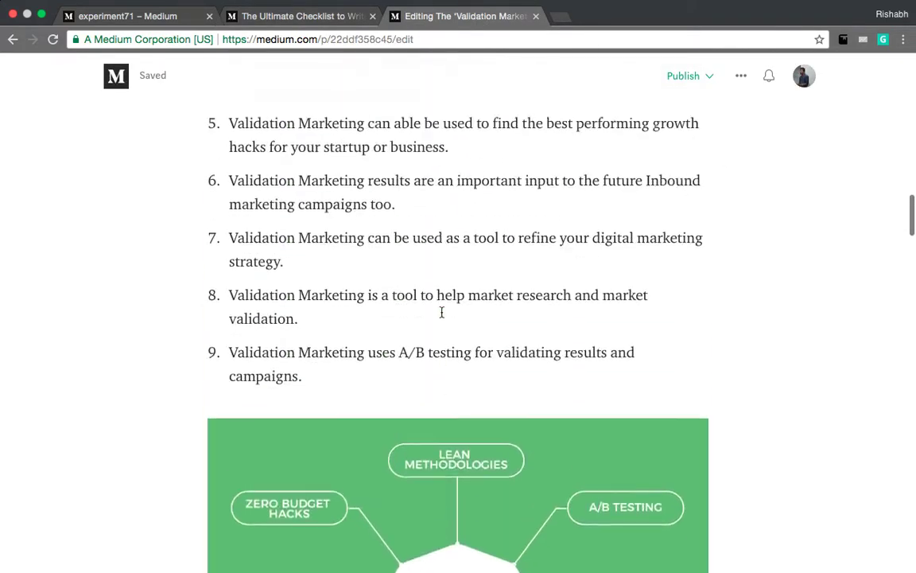
{"action": "scroll", "coordinate": [442, 312], "scroll_direction": "up", "scroll_amount": 5}
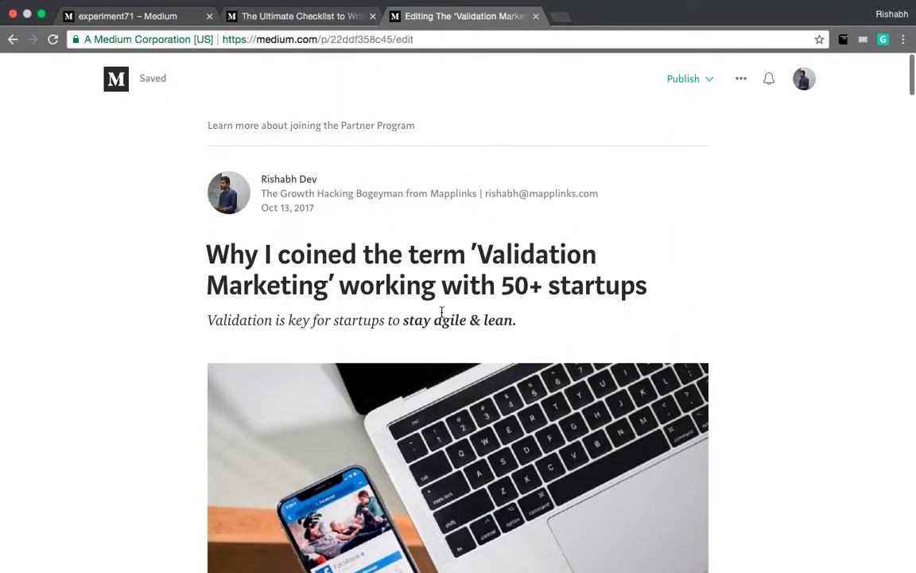
{"action": "scroll", "coordinate": [442, 312], "scroll_direction": "down", "scroll_amount": 10}
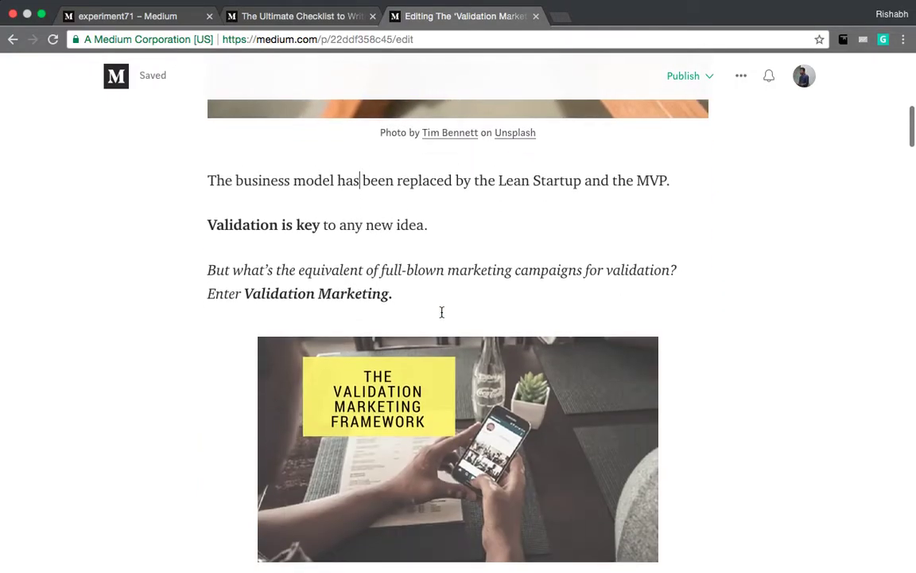
{"action": "scroll", "coordinate": [477, 250], "scroll_direction": "down", "scroll_amount": 10}
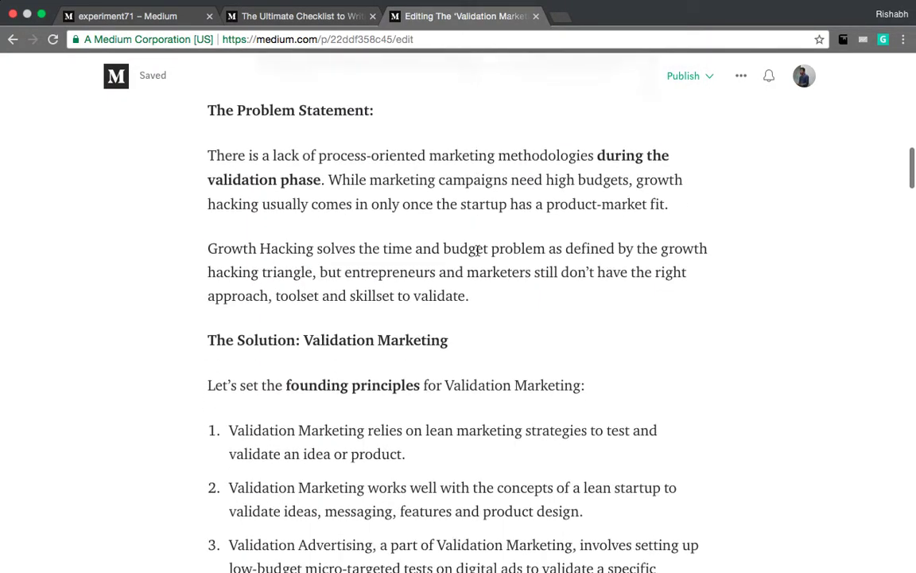
{"action": "scroll", "coordinate": [583, 321], "scroll_direction": "up", "scroll_amount": 3}
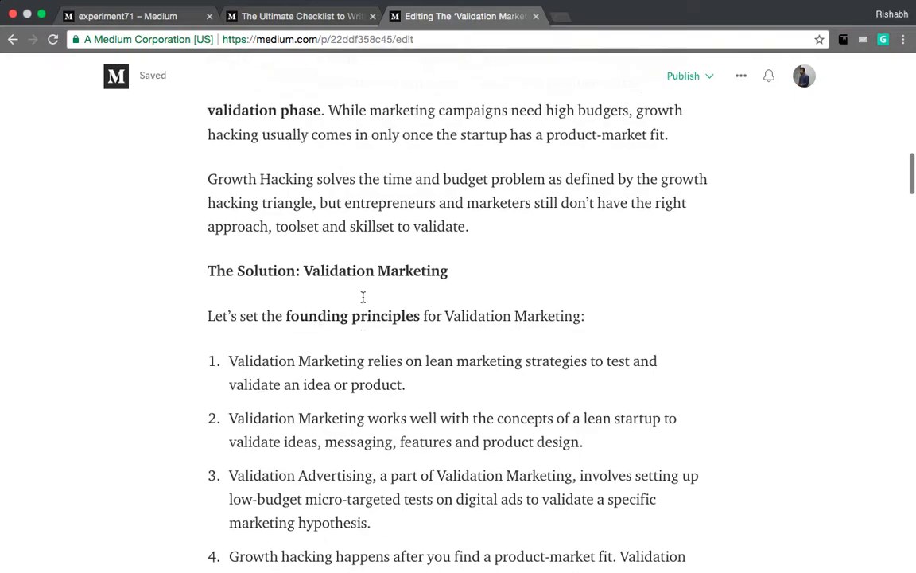
{"action": "scroll", "coordinate": [559, 312], "scroll_direction": "down", "scroll_amount": 2}
{"action": "scroll", "coordinate": [559, 312], "scroll_direction": "down", "scroll_amount": 15}
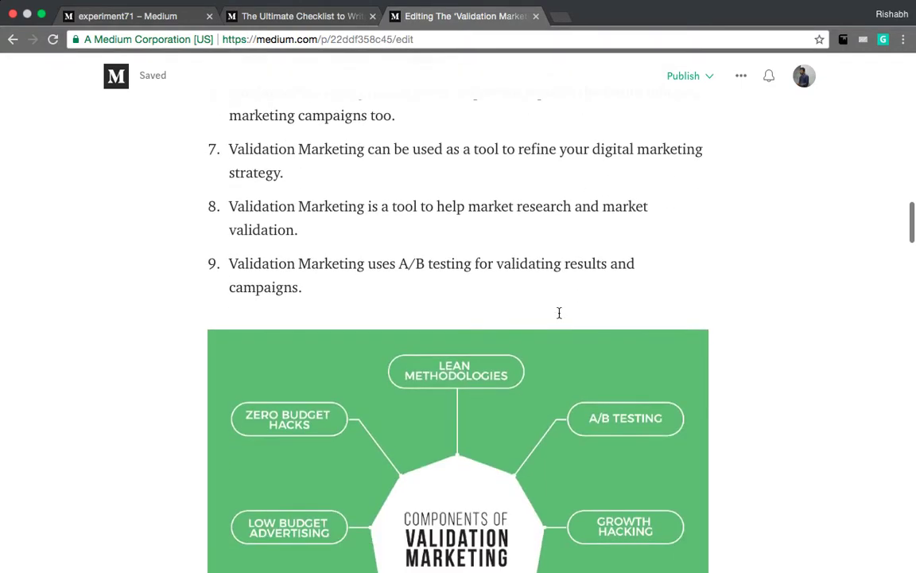
- Examine the article's use cases and client examples for first-person passages, and return to the headline
{"action": "scroll", "coordinate": [559, 316], "scroll_direction": "down", "scroll_amount": 10}
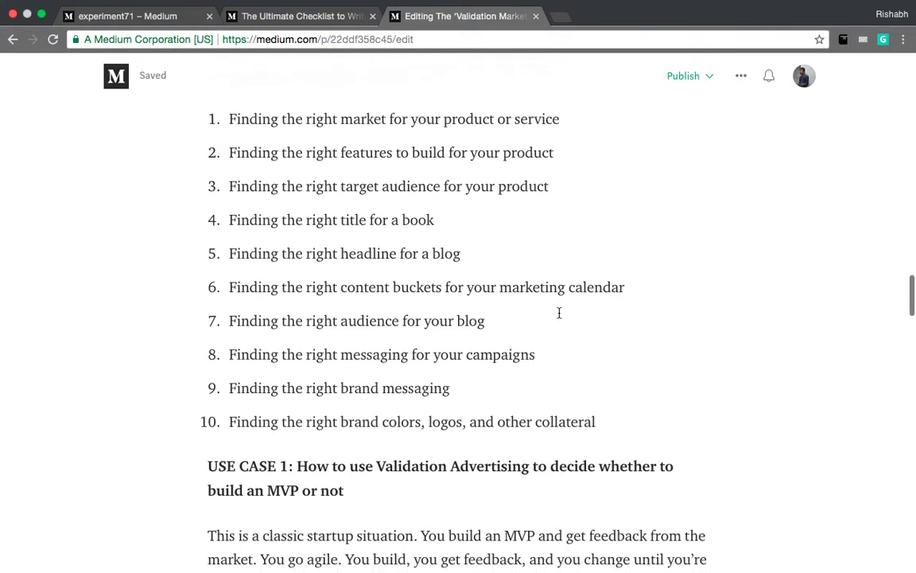
{"action": "scroll", "coordinate": [352, 302], "scroll_direction": "down", "scroll_amount": 2}
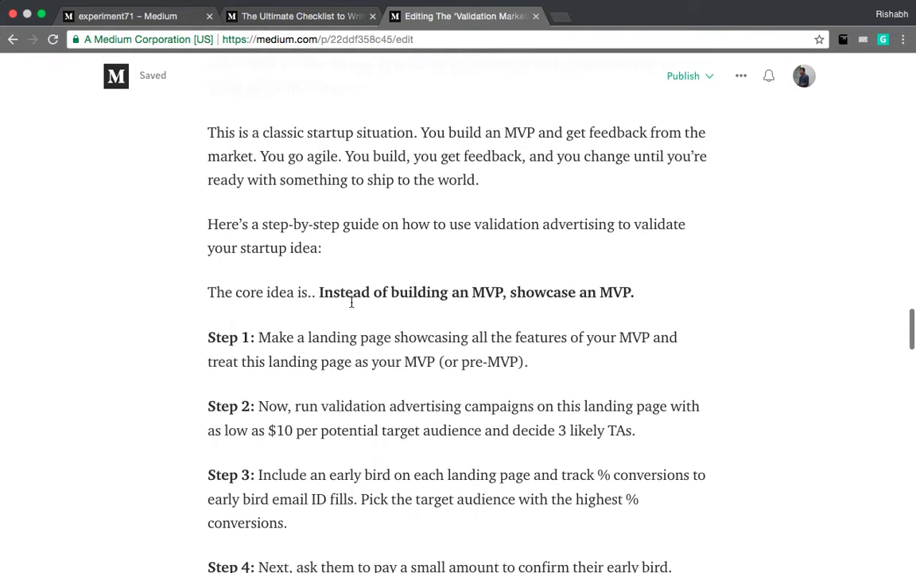
{"action": "scroll", "coordinate": [518, 341], "scroll_direction": "down", "scroll_amount": 10}
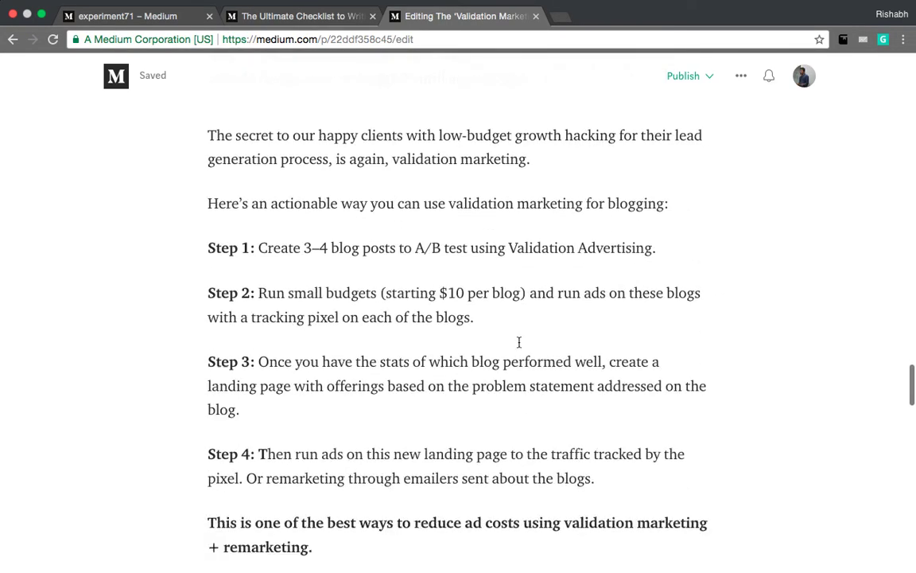
{"action": "scroll", "coordinate": [518, 342], "scroll_direction": "down", "scroll_amount": 10}
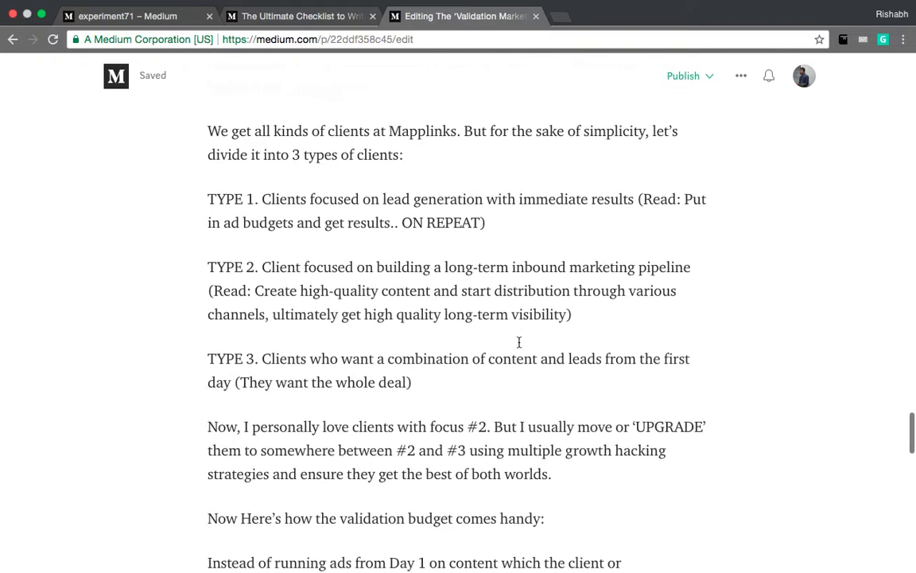
{"action": "scroll", "coordinate": [518, 340], "scroll_direction": "down", "scroll_amount": 1}
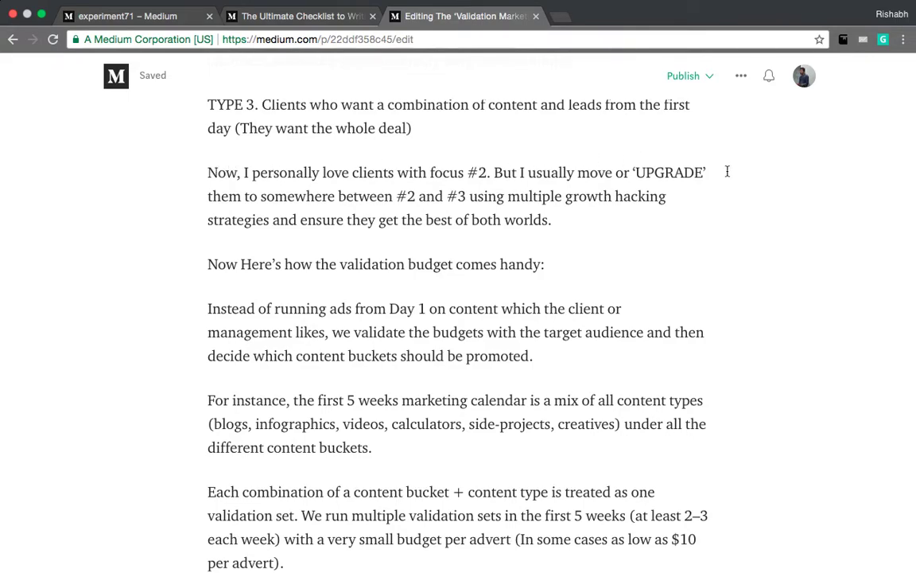
{"action": "scroll", "coordinate": [484, 197], "scroll_direction": "down", "scroll_amount": 5}
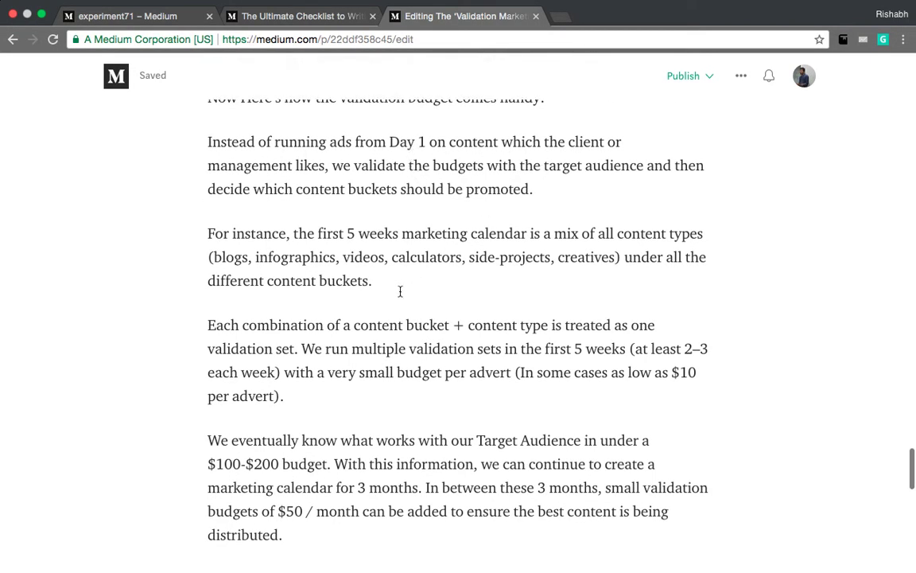
{"action": "scroll", "coordinate": [400, 291], "scroll_direction": "down", "scroll_amount": 3}
{"action": "scroll", "coordinate": [460, 303], "scroll_direction": "down", "scroll_amount": 1}
{"action": "scroll", "coordinate": [460, 302], "scroll_direction": "up", "scroll_amount": 7}
{"action": "scroll", "coordinate": [460, 301], "scroll_direction": "up", "scroll_amount": 20}
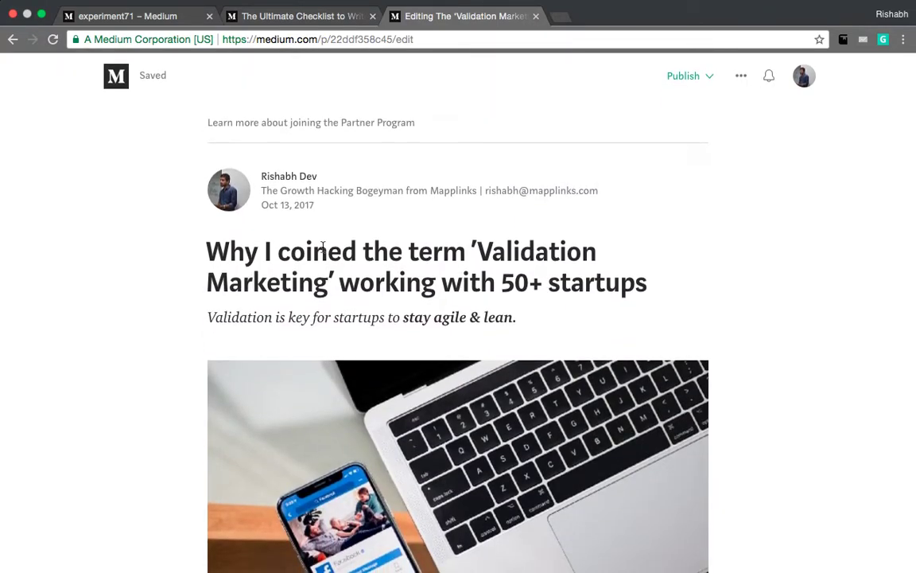
- Start a new paragraph after the first Problem Statement paragraph with "While working with startups and accelerators"
{"action": "scroll", "coordinate": [458, 288], "scroll_direction": "down", "scroll_amount": 7}
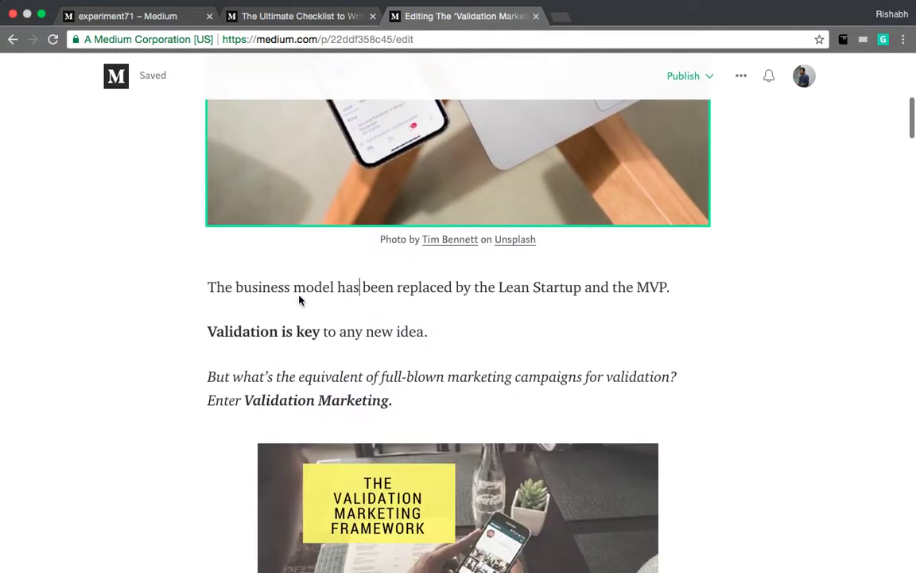
{"action": "scroll", "coordinate": [446, 300], "scroll_direction": "down", "scroll_amount": 1}
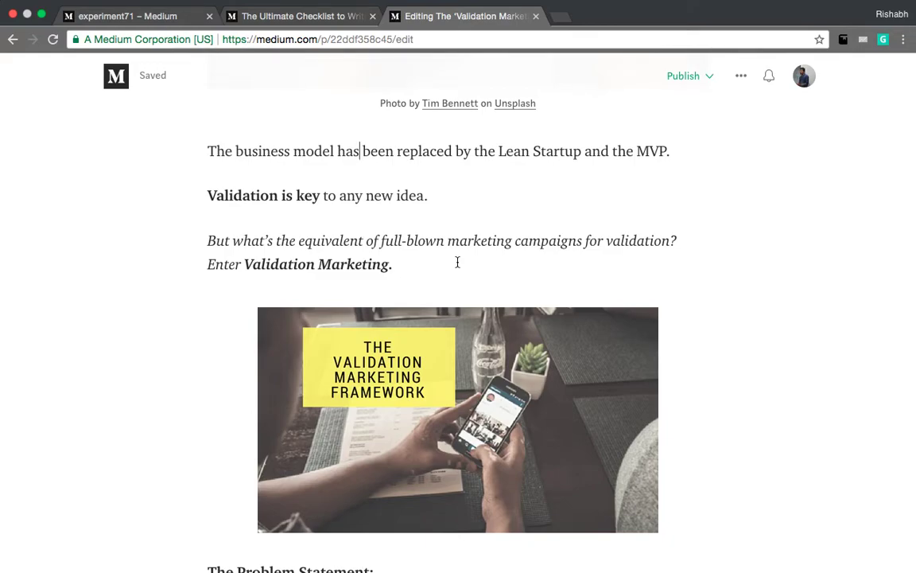
{"action": "scroll", "coordinate": [450, 255], "scroll_direction": "down", "scroll_amount": 3}
{"action": "left_click", "coordinate": [450, 259]}
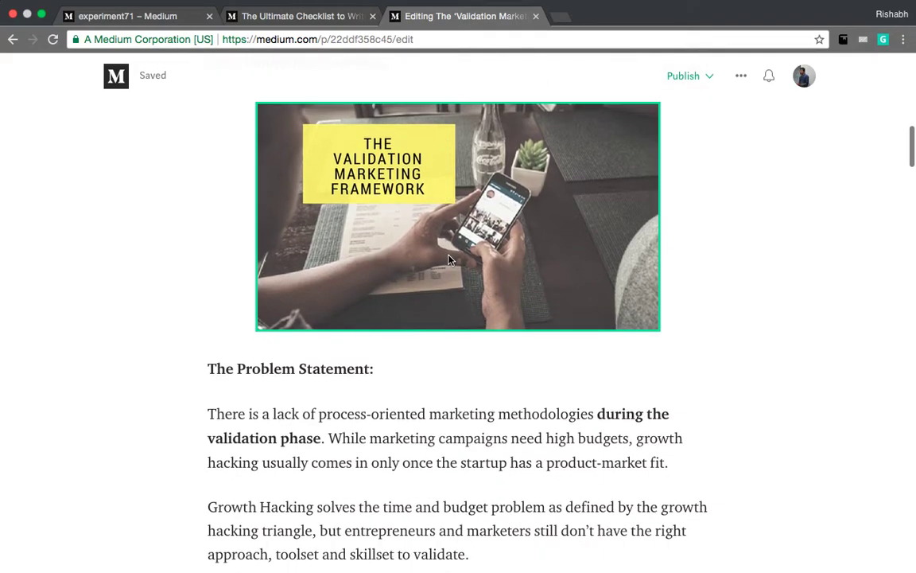
{"action": "scroll", "coordinate": [450, 260], "scroll_direction": "down", "scroll_amount": 3}
{"action": "scroll", "coordinate": [562, 262], "scroll_direction": "down", "scroll_amount": 1}
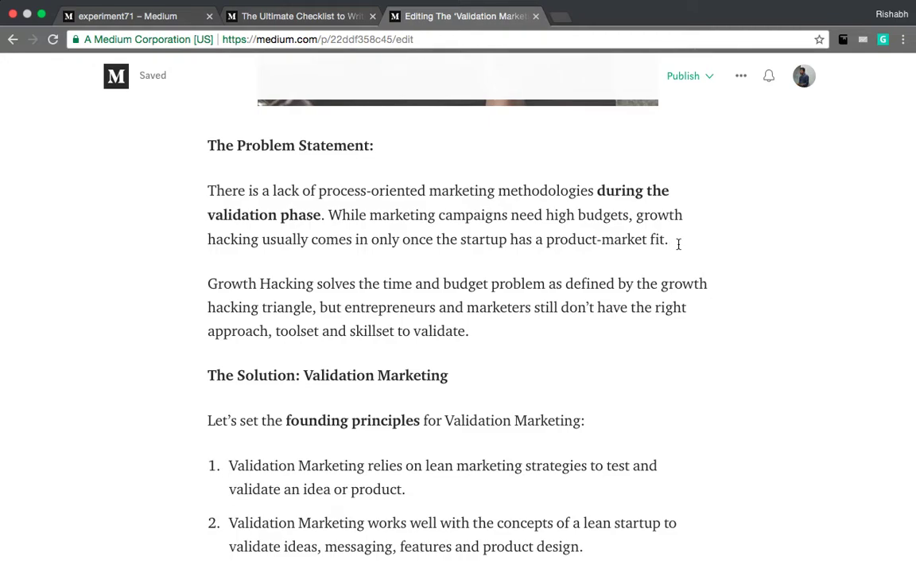
{"action": "key", "text": "Return"}
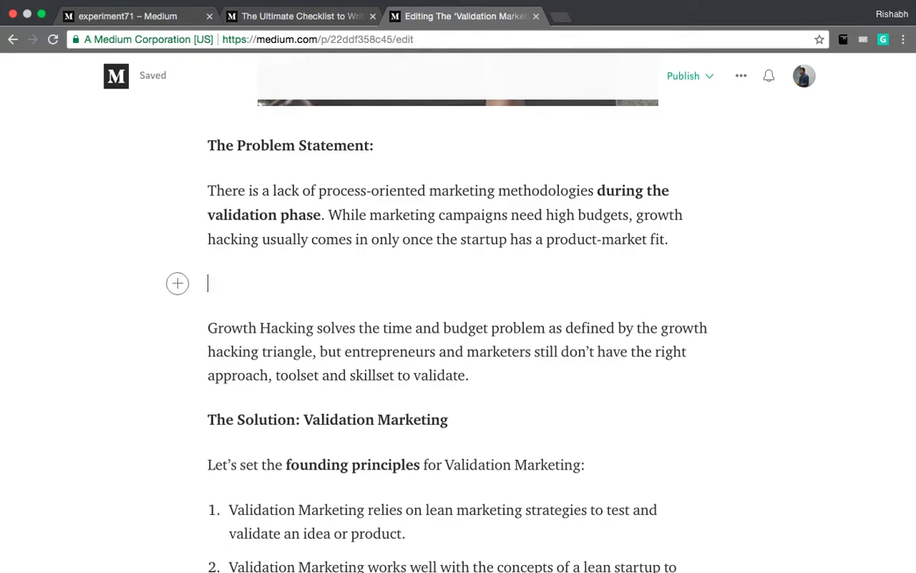
{"action": "type", "text": "While working"}
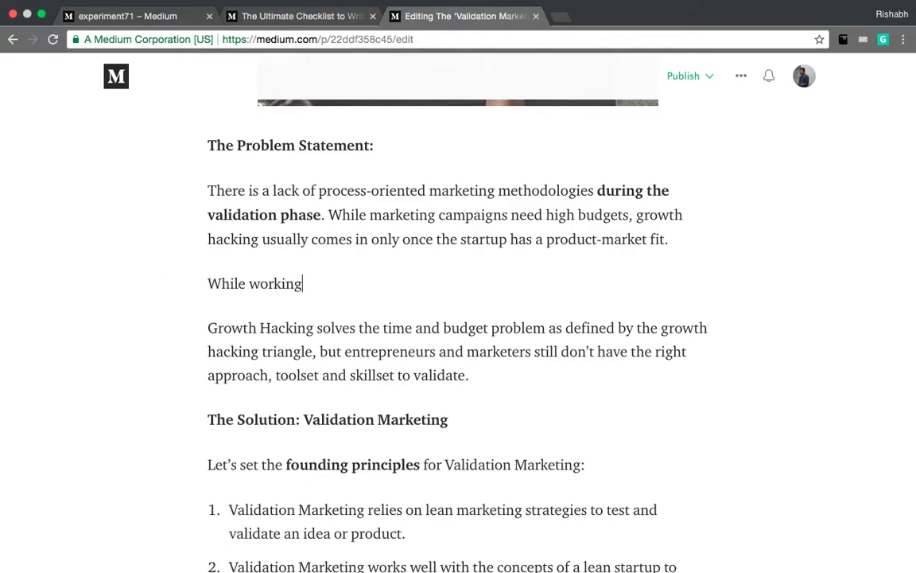
{"action": "type", "text": " with startups and ac"}
{"action": "type", "text": "celer"}
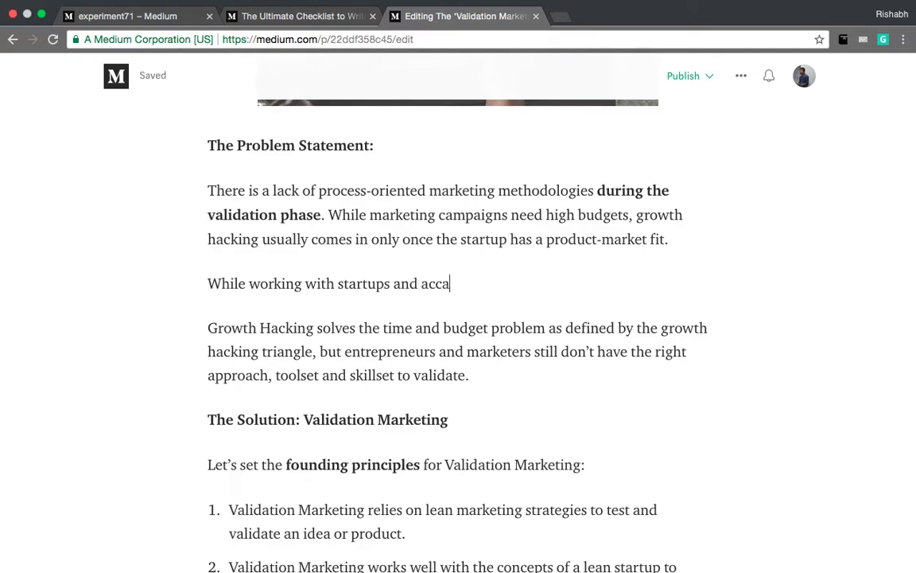
{"action": "type", "text": "ators,"}
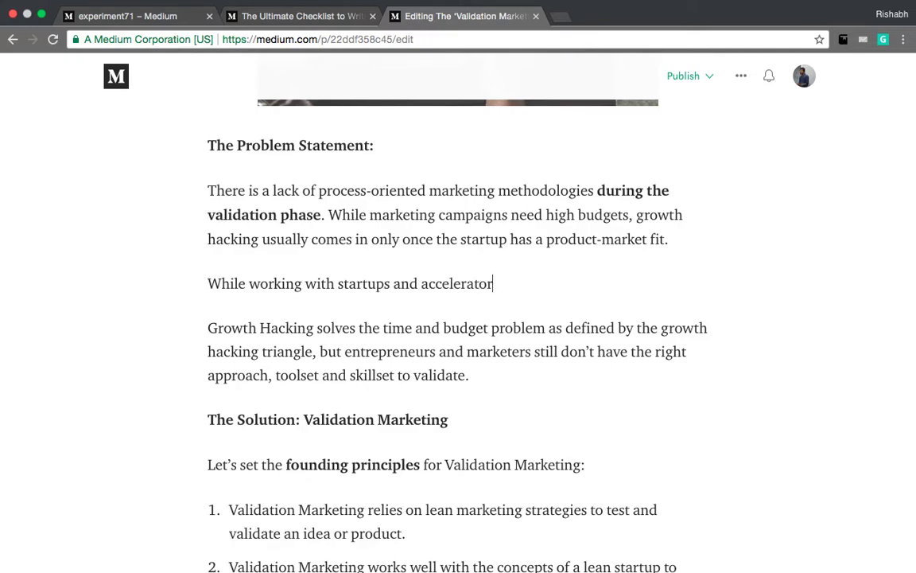
{"action": "key", "text": "BackSpace"}
- Continue the new sentence with ", I've found the Validation Marketing framework to be a perfect fit in"
{"action": "type", "text": ", I've found '"}
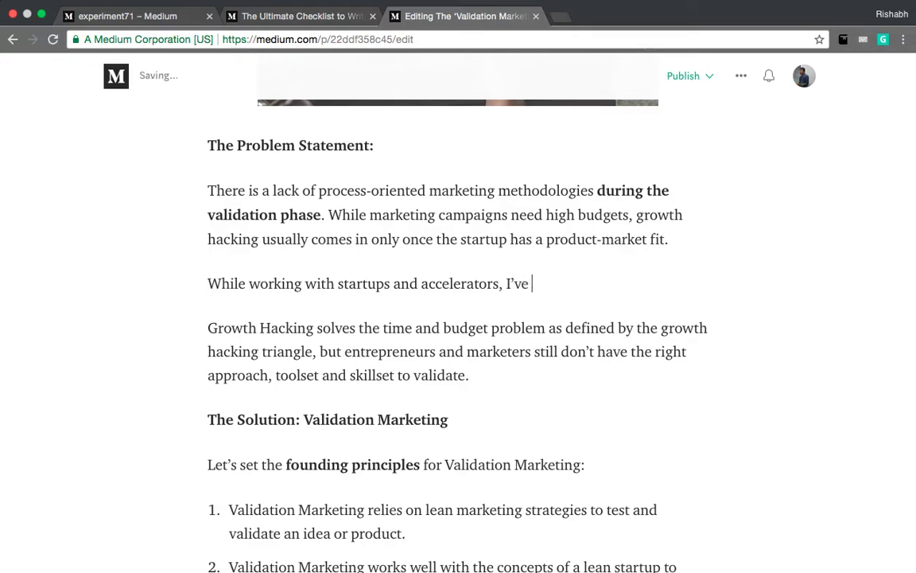
{"action": "type", "text": "Val"}
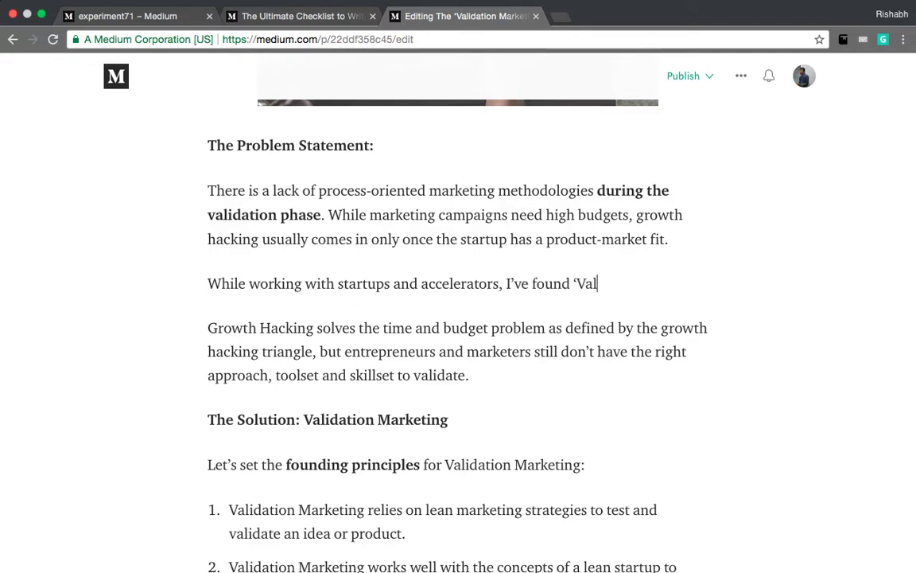
{"action": "key", "text": "BackSpace"}
{"action": "key", "text": "BackSpace"}
{"action": "key", "text": "BackSpace"}
{"action": "type", "text": "the Valid"}
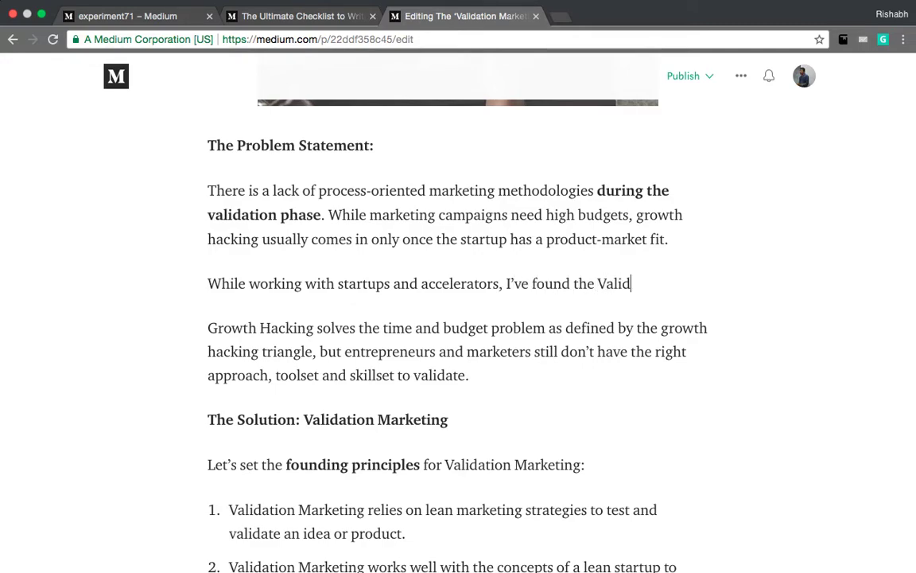
{"action": "type", "text": "ation Marketing f"}
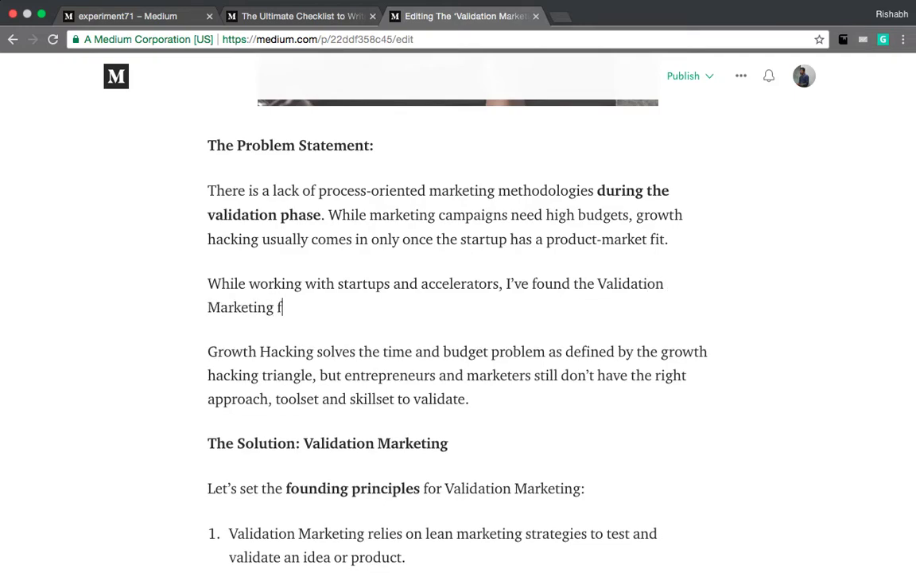
{"action": "type", "text": "ramework to be a"}
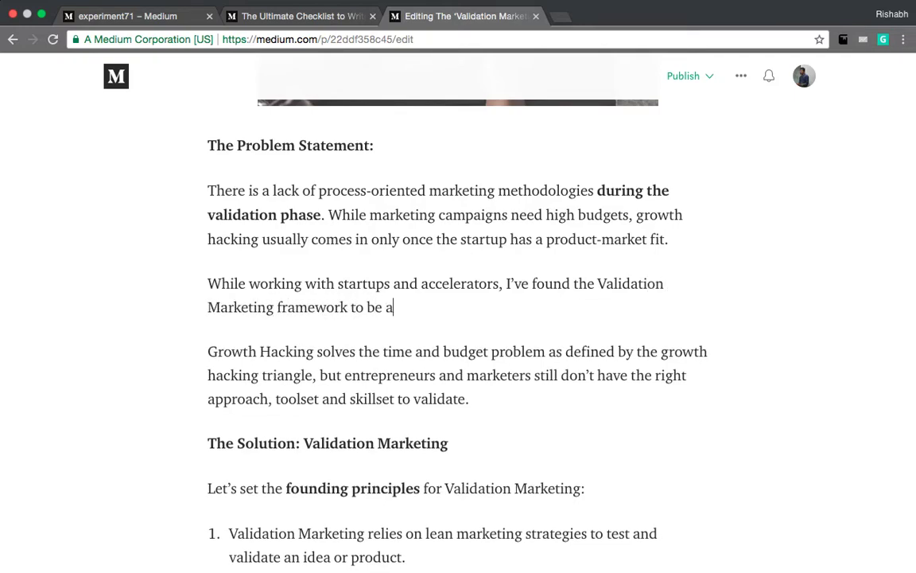
{"action": "type", "text": " perfect fit in their"}
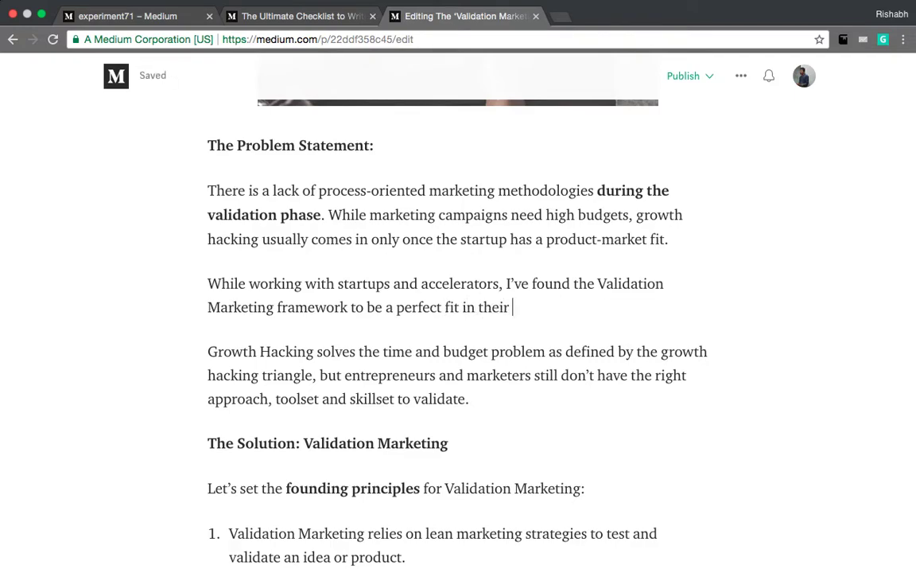
- Finish the first-person sentence with "the early stages of startup marketing." and reread the added paragraph
{"action": "key", "text": "BackSpace"}
{"action": "key", "text": "BackSpace"}
{"action": "type", "text": "early star"}
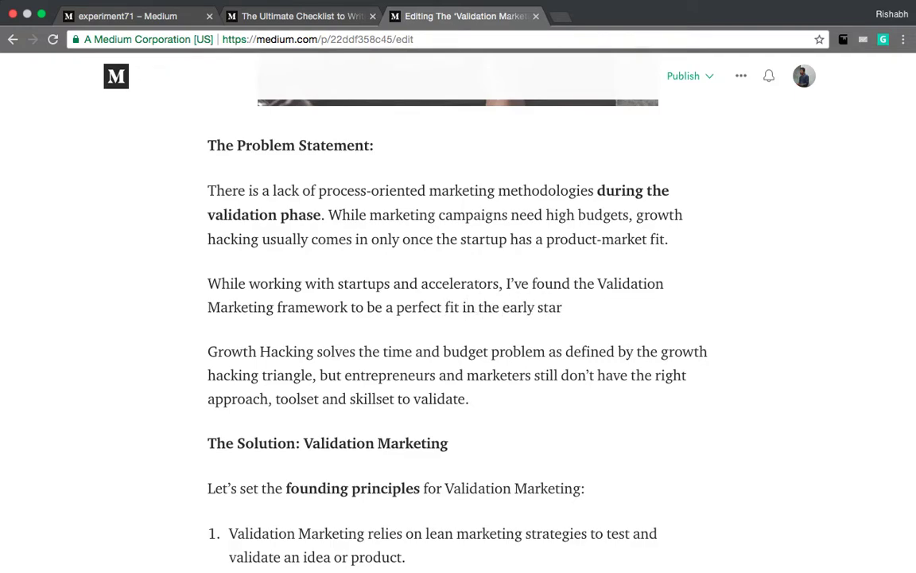
{"action": "key", "text": "BackSpace"}
{"action": "type", "text": "ges of startup marketing.,"}
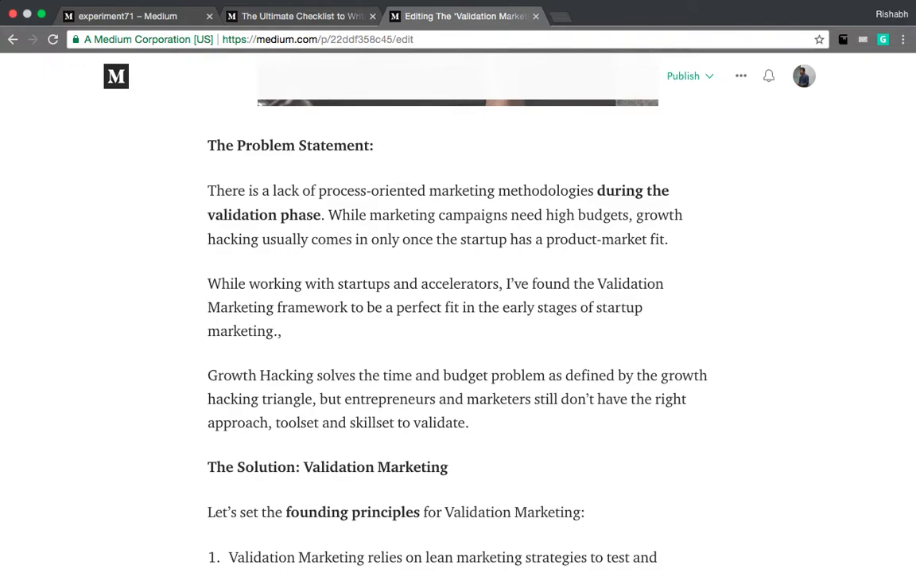
{"action": "key", "text": "BackSpace"}
{"action": "double_click", "coordinate": [542, 284]}
{"action": "triple_click", "coordinate": [408, 317]}
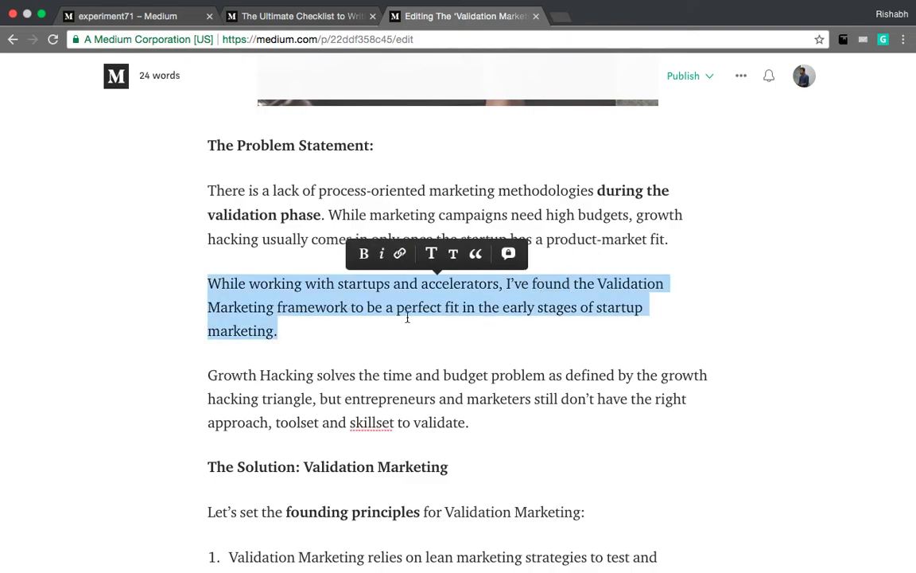
{"action": "left_click", "coordinate": [407, 316]}
- Return to the checklist article and read point 6 about not focusing on keyword rankings
{"action": "scroll", "coordinate": [407, 318], "scroll_direction": "down", "scroll_amount": 7}
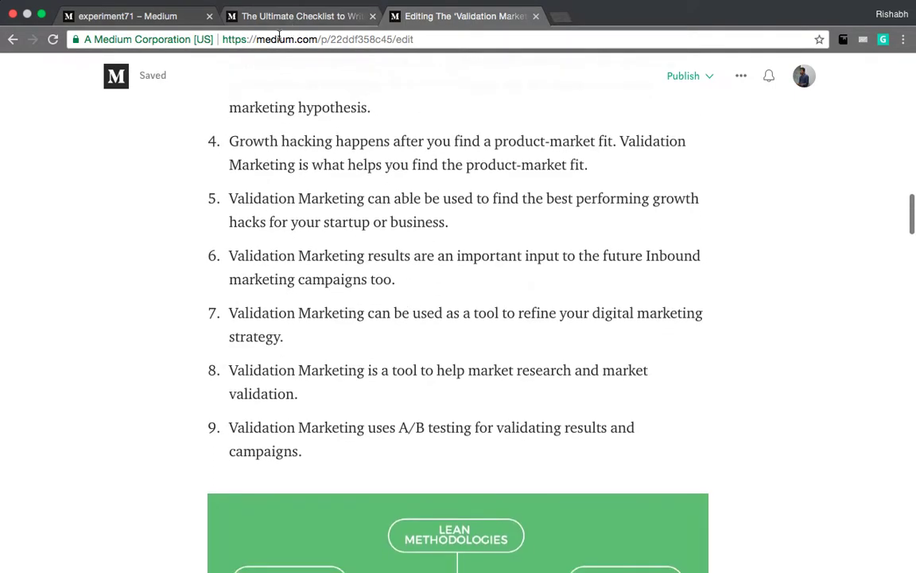
{"action": "left_click", "coordinate": [253, 16]}
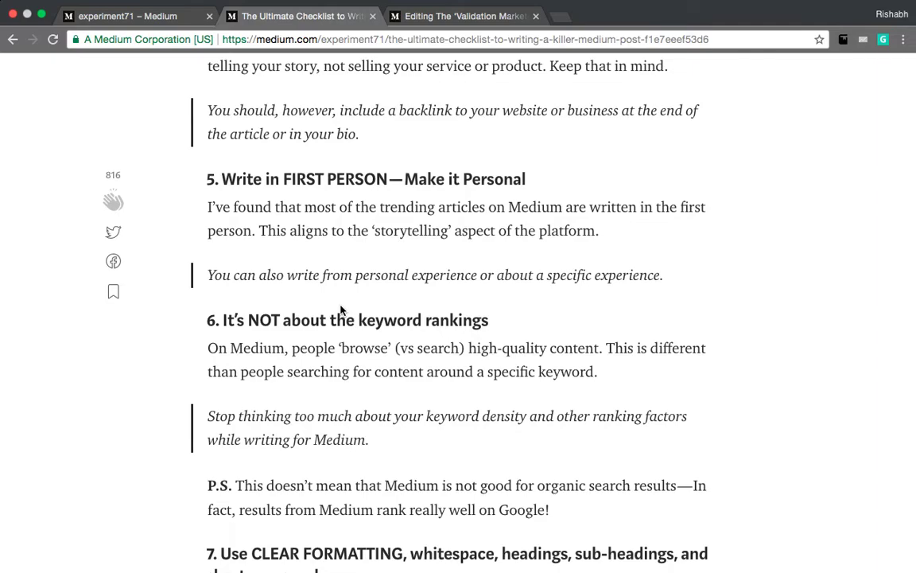
{"action": "scroll", "coordinate": [342, 311], "scroll_direction": "down", "scroll_amount": 3}
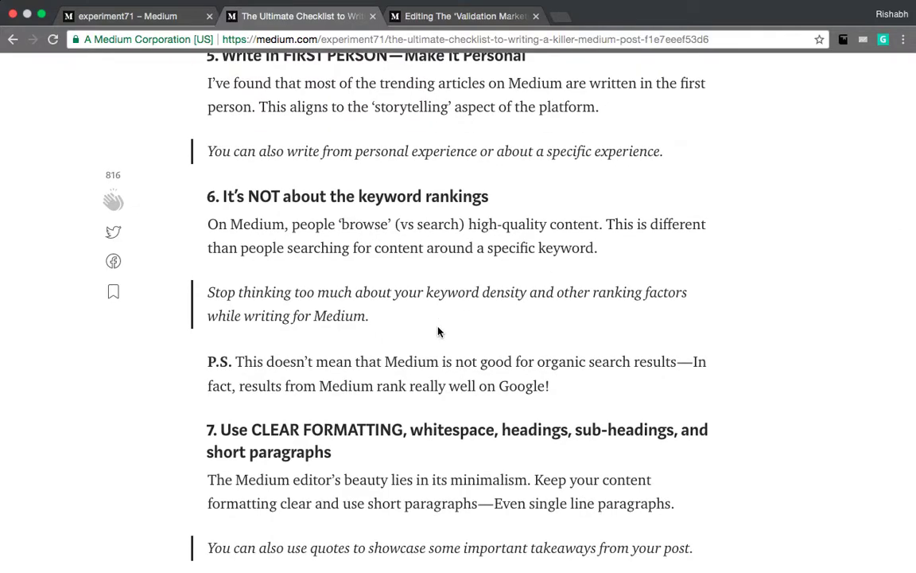
{"action": "scroll", "coordinate": [437, 331], "scroll_direction": "down", "scroll_amount": 1}
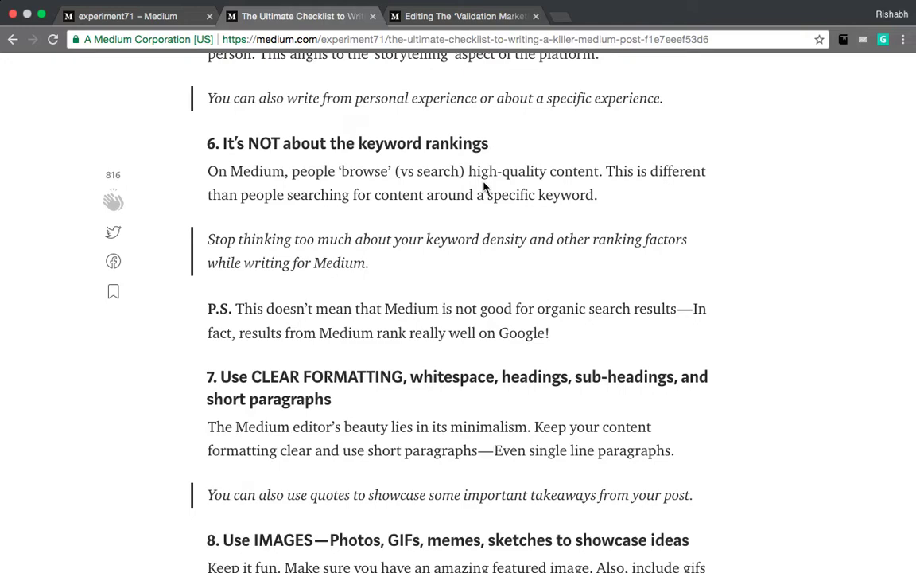
{"action": "scroll", "coordinate": [562, 223], "scroll_direction": "down", "scroll_amount": 2}
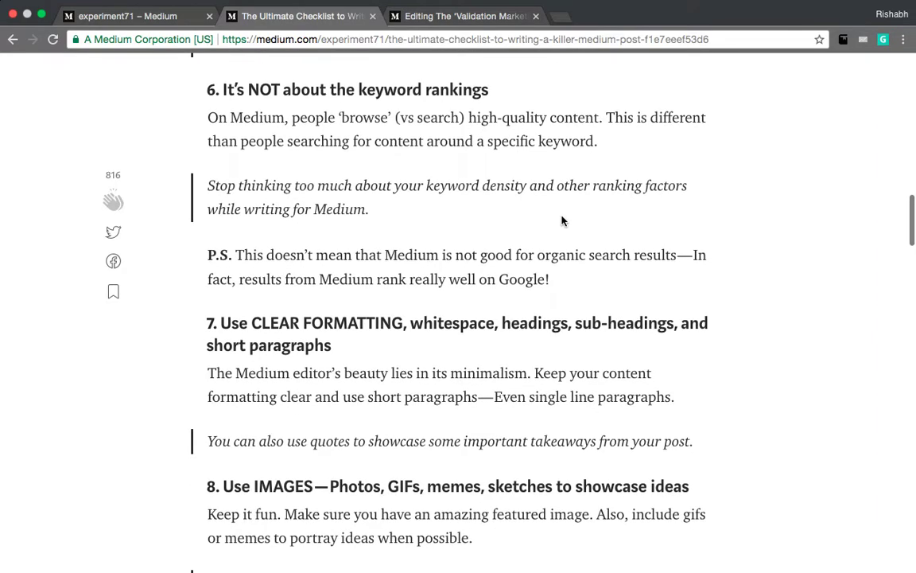
- Look through the Validation Marketing article's principles, use-case list and step-by-step use cases against the keyword advice
{"action": "left_click", "coordinate": [461, 16]}
{"action": "scroll", "coordinate": [394, 331], "scroll_direction": "down", "scroll_amount": 5}
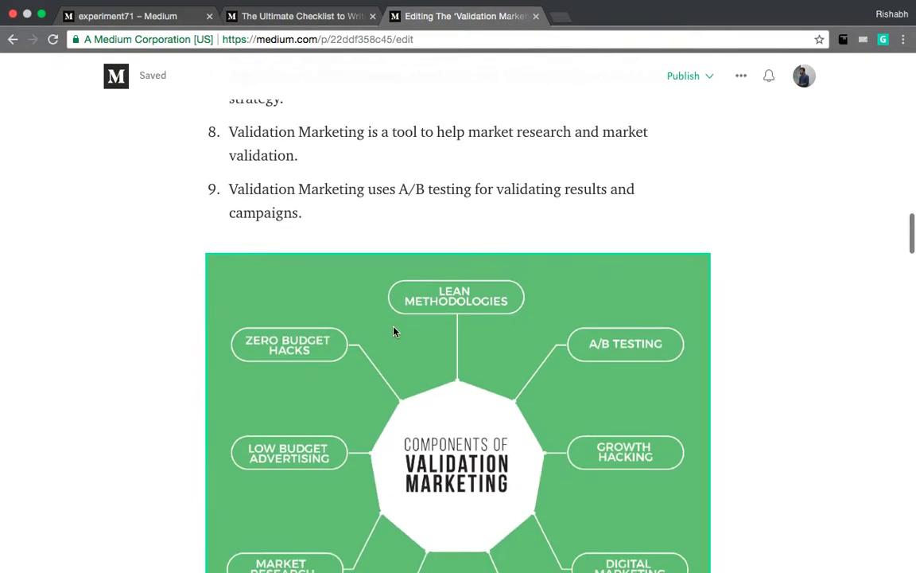
{"action": "scroll", "coordinate": [579, 390], "scroll_direction": "down", "scroll_amount": 10}
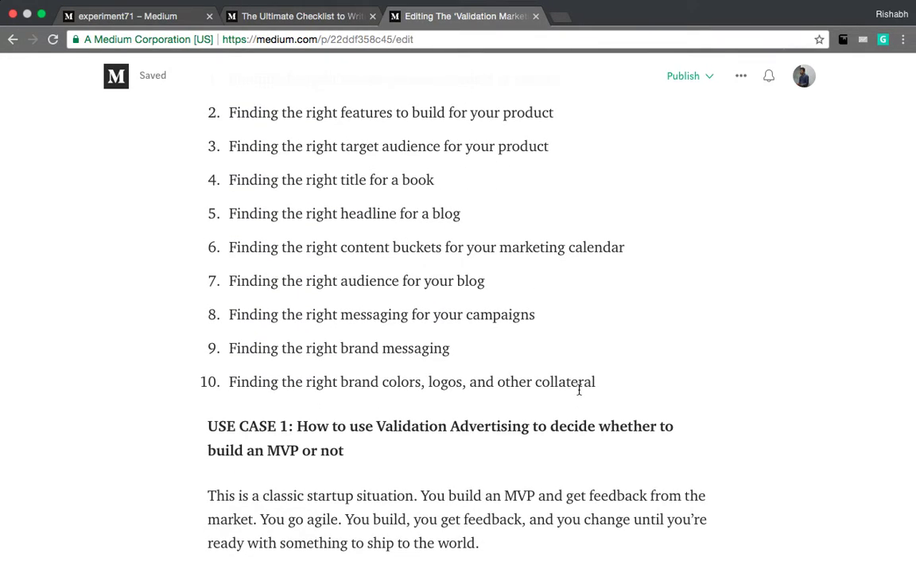
{"action": "scroll", "coordinate": [579, 389], "scroll_direction": "down", "scroll_amount": 4}
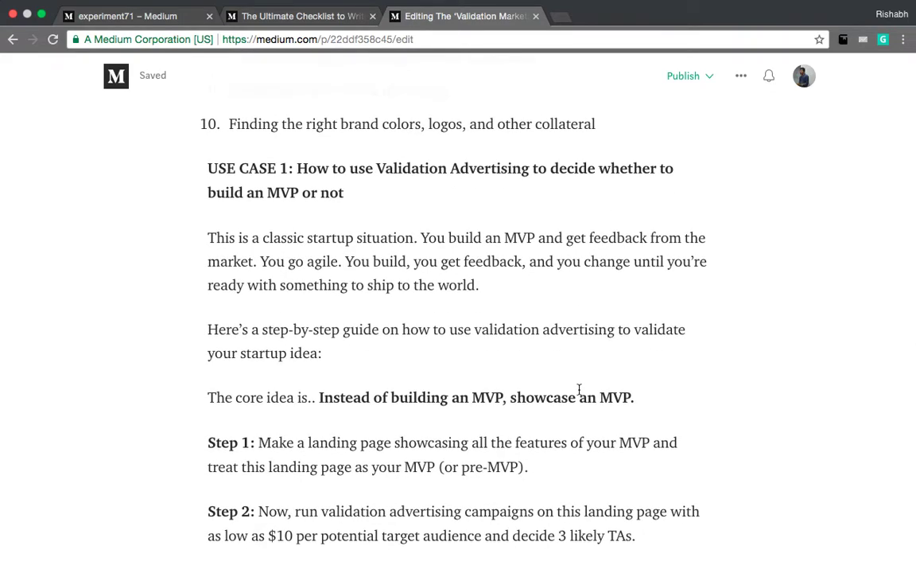
{"action": "scroll", "coordinate": [579, 390], "scroll_direction": "down", "scroll_amount": 3}
{"action": "scroll", "coordinate": [579, 389], "scroll_direction": "down", "scroll_amount": 4}
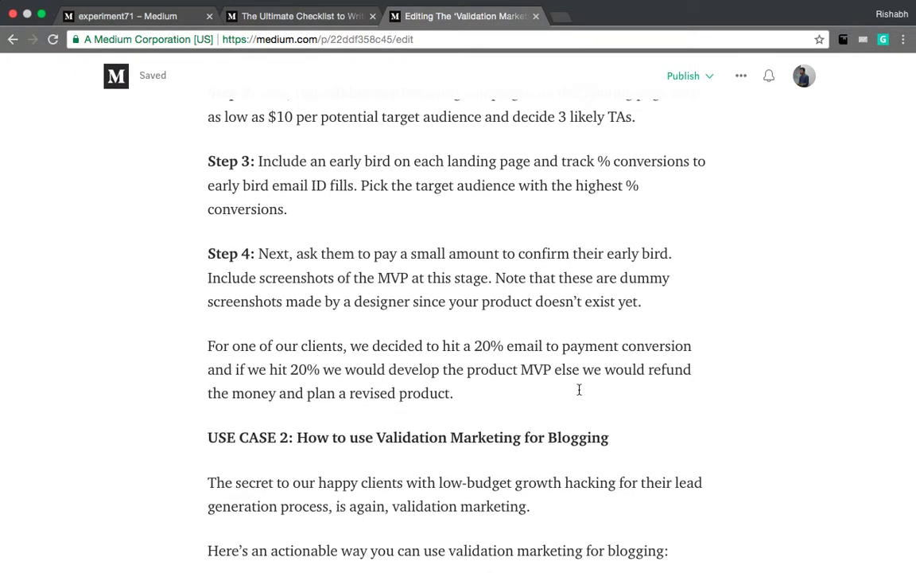
{"action": "scroll", "coordinate": [579, 390], "scroll_direction": "down", "scroll_amount": 4}
{"action": "scroll", "coordinate": [579, 390], "scroll_direction": "up", "scroll_amount": 20}
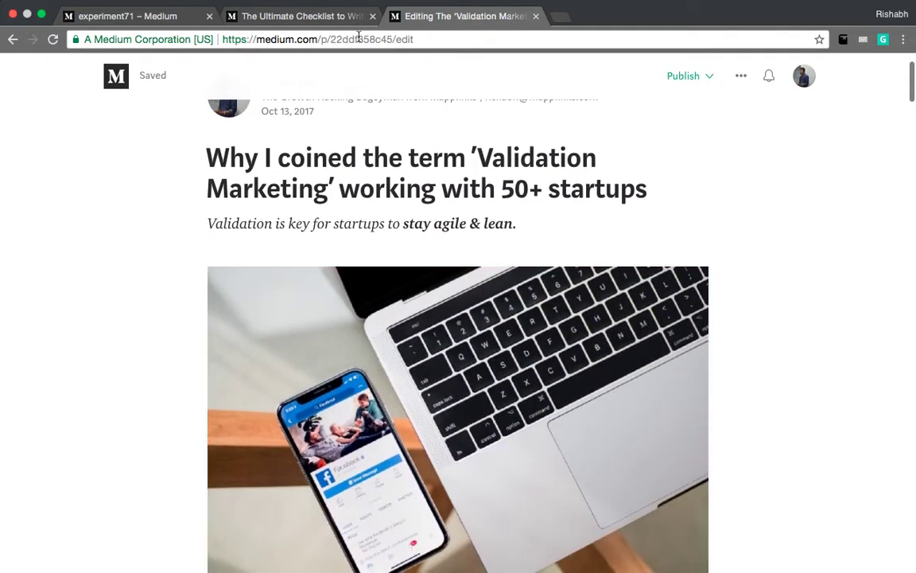
- Read the checklist's point 7 on clear formatting, short paragraphs and quotes for important takeaways
{"action": "key", "text": "ctrl+shift+Tab"}
{"action": "scroll", "coordinate": [295, 304], "scroll_direction": "down", "scroll_amount": 3}
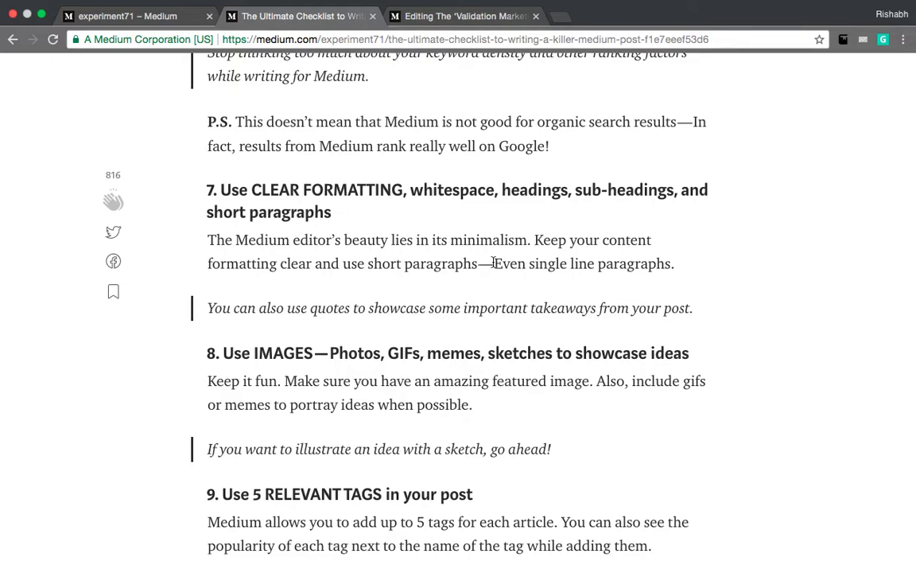
{"action": "left_click_drag", "start_coordinate": [205, 189], "coordinate": [360, 208]}
{"action": "left_click", "coordinate": [503, 239]}
{"action": "triple_click", "coordinate": [394, 195]}
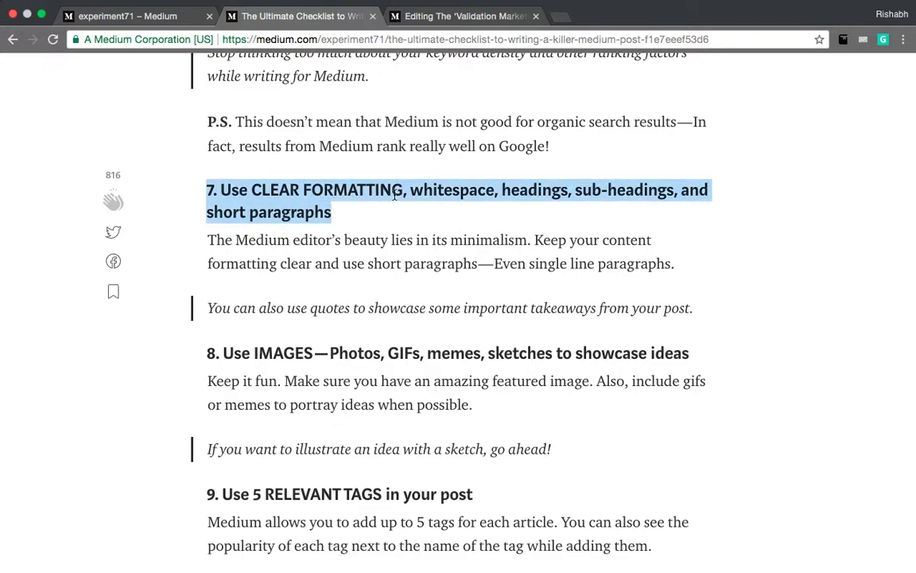
{"action": "triple_click", "coordinate": [453, 308]}
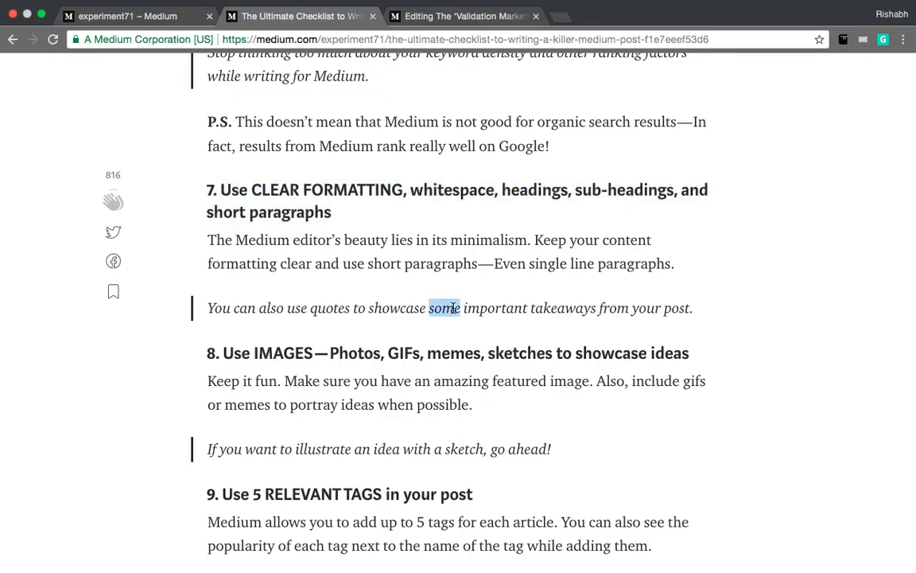
{"action": "left_click", "coordinate": [371, 316]}
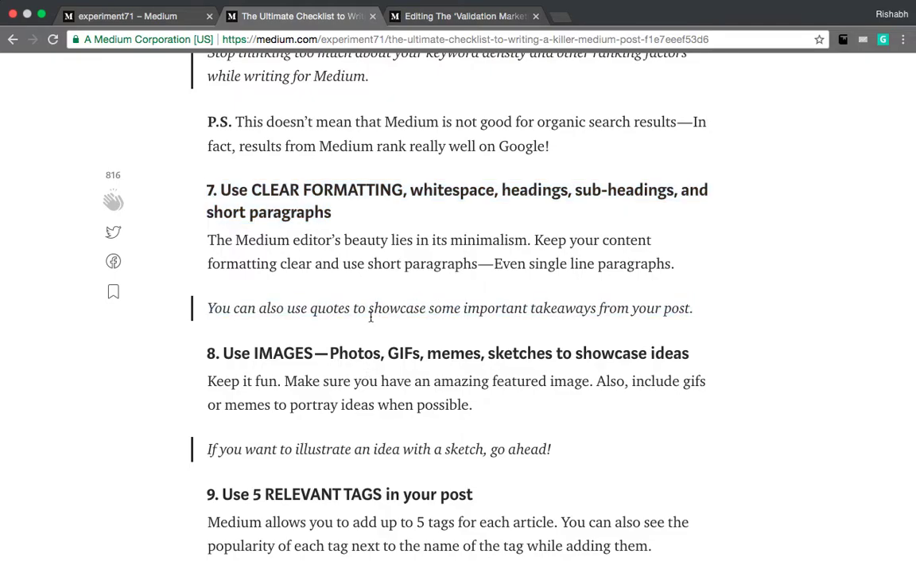
- Format the added first-person paragraph under The Problem Statement as a block quote in the Validation Marketing article, following checklist point 7
{"action": "left_click", "coordinate": [448, 6]}
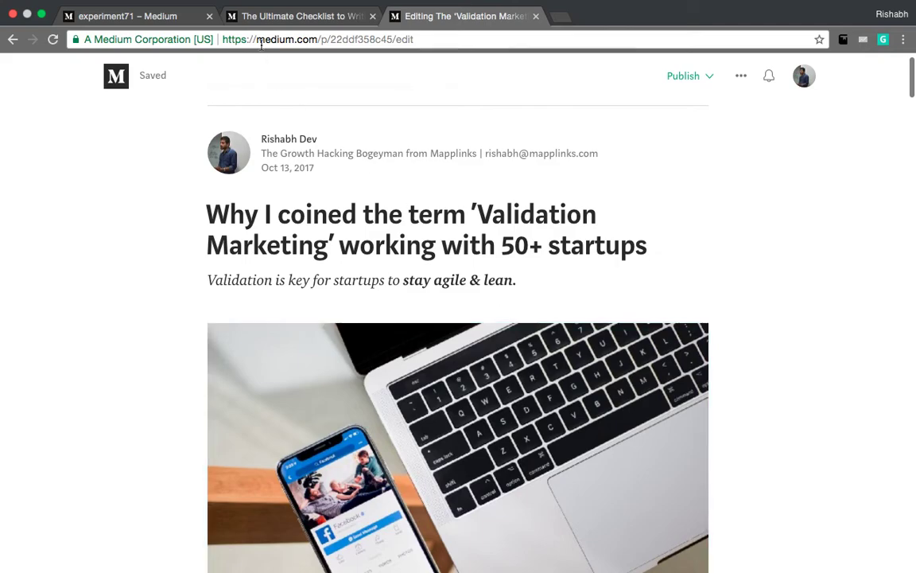
{"action": "left_click", "coordinate": [263, 16]}
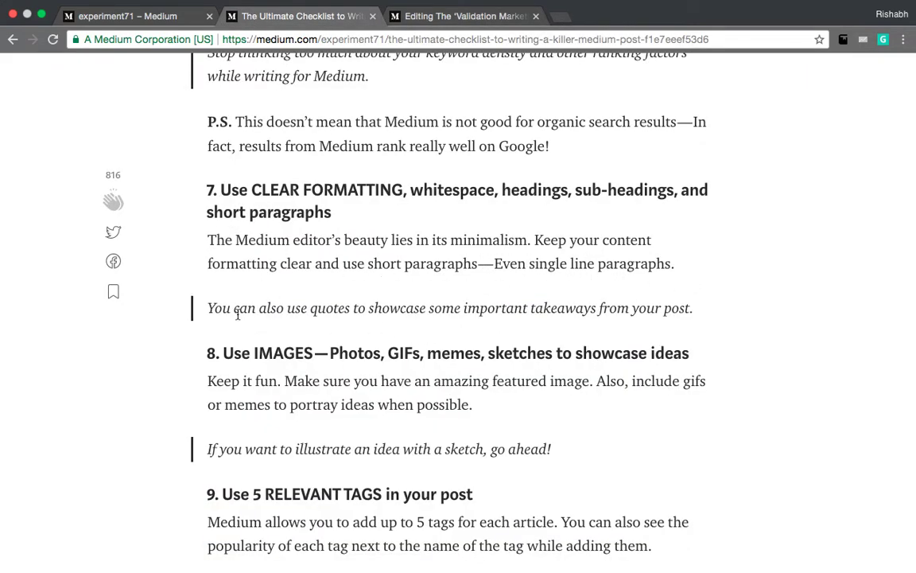
{"action": "left_click", "coordinate": [461, 16]}
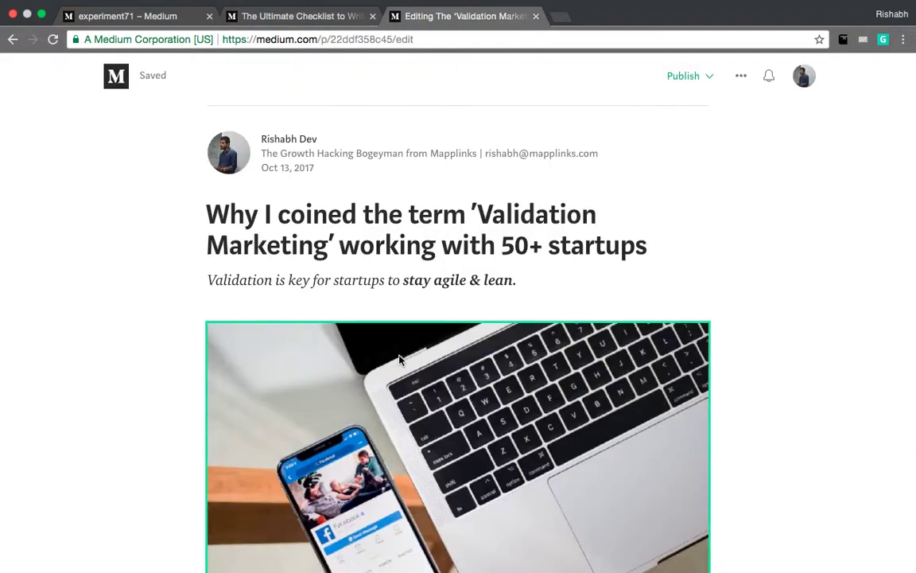
{"action": "scroll", "coordinate": [399, 361], "scroll_direction": "down", "scroll_amount": 10}
{"action": "scroll", "coordinate": [399, 361], "scroll_direction": "down", "scroll_amount": 2}
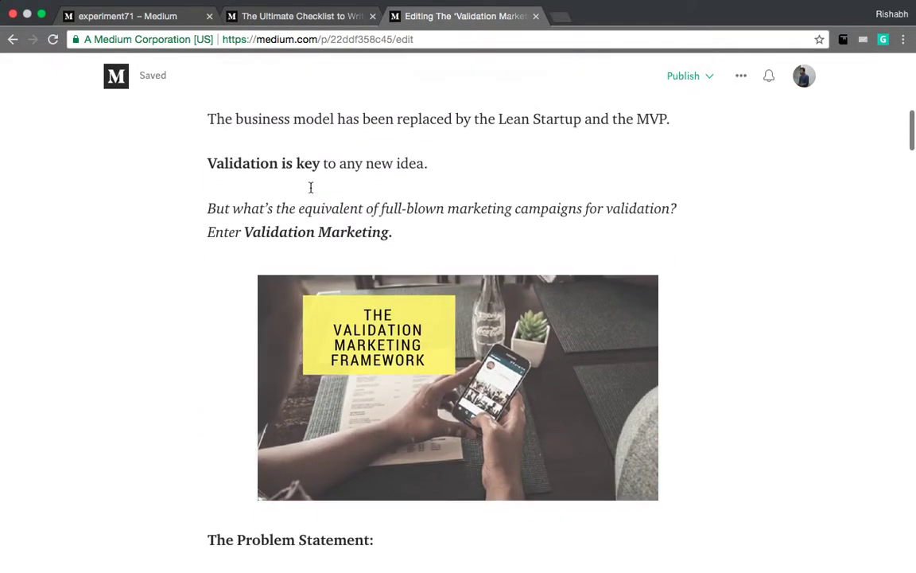
{"action": "scroll", "coordinate": [376, 315], "scroll_direction": "down", "scroll_amount": 8}
{"action": "scroll", "coordinate": [376, 313], "scroll_direction": "down", "scroll_amount": 2}
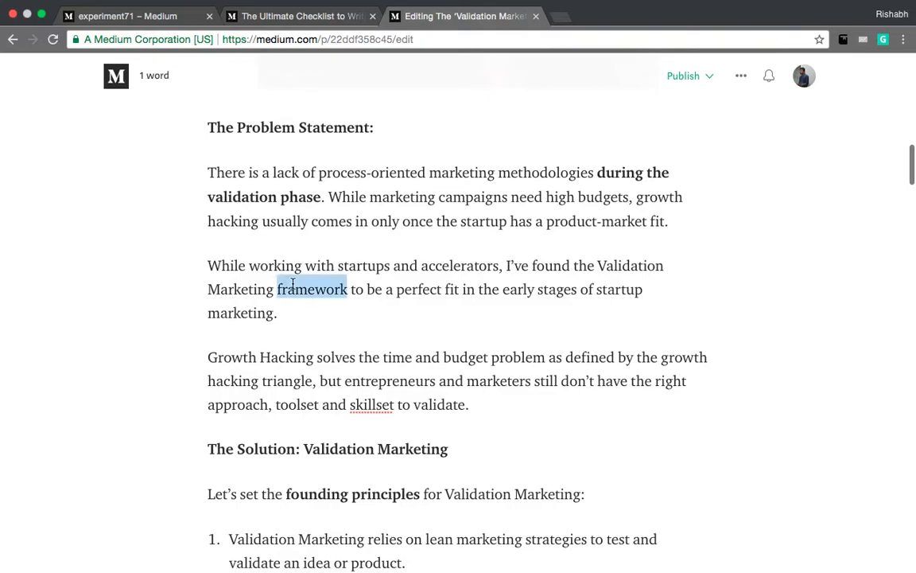
{"action": "triple_click", "coordinate": [290, 290]}
{"action": "left_click", "coordinate": [476, 236]}
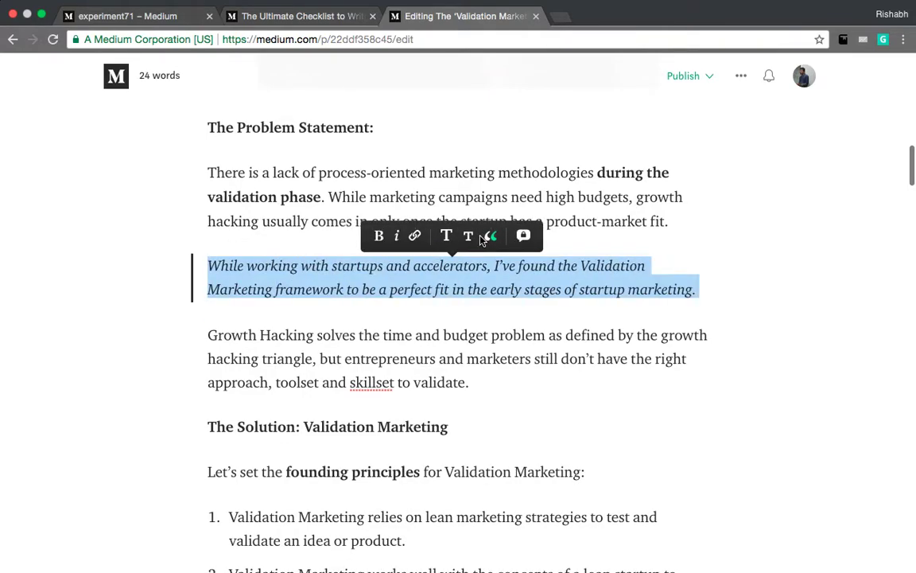
{"action": "left_click", "coordinate": [435, 354]}
- Turn the bold line "The Solution: Validation Marketing" into a heading
{"action": "scroll", "coordinate": [435, 354], "scroll_direction": "down", "scroll_amount": 4}
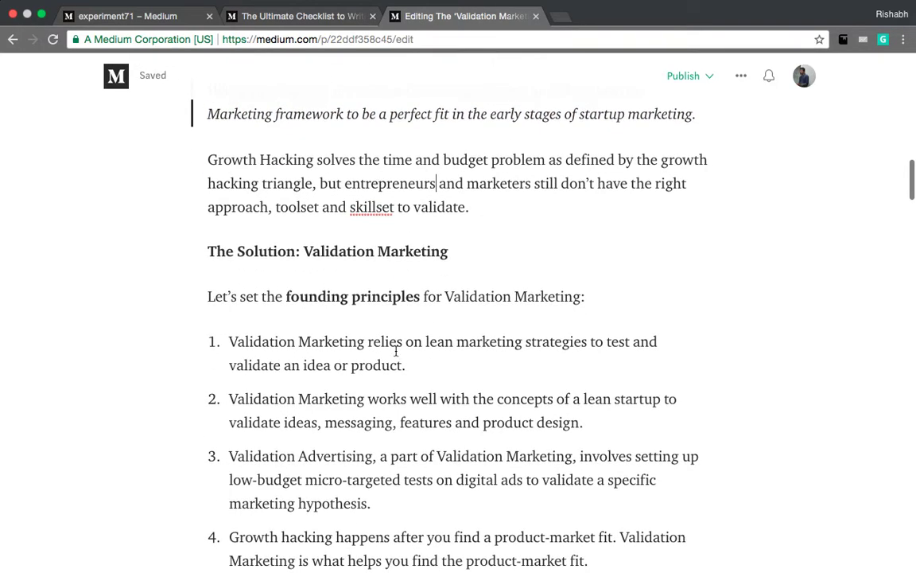
{"action": "scroll", "coordinate": [396, 351], "scroll_direction": "down", "scroll_amount": 3}
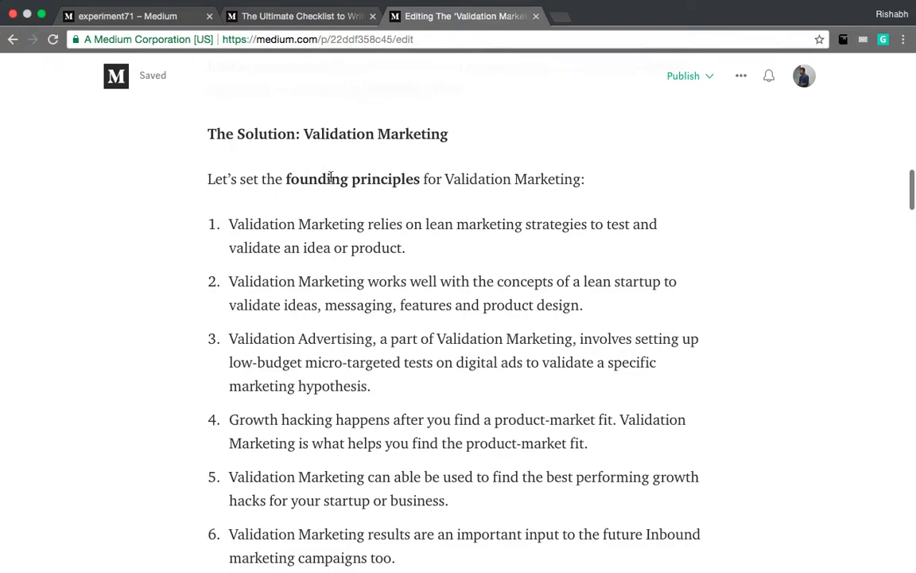
{"action": "triple_click", "coordinate": [338, 135]}
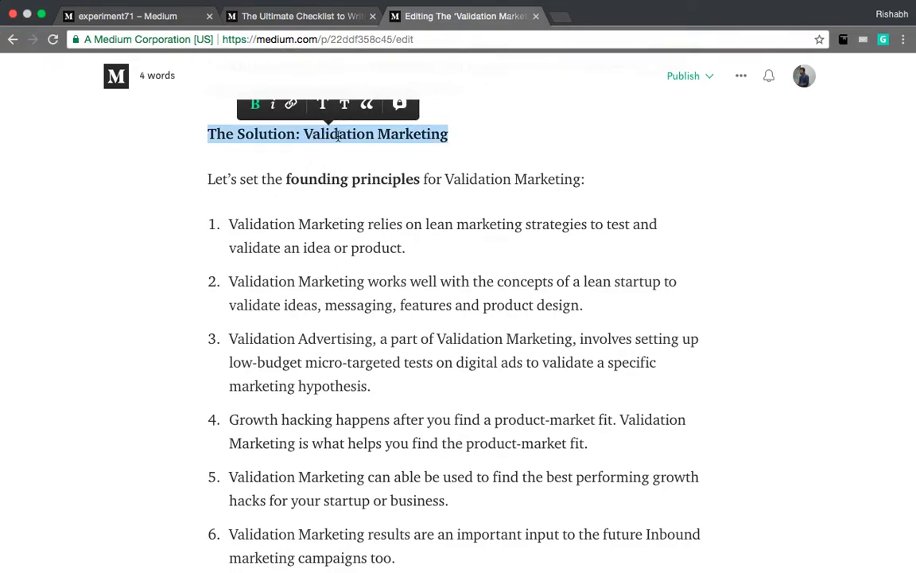
{"action": "left_click", "coordinate": [324, 106]}
{"action": "left_click", "coordinate": [410, 227]}
- Turn the line "Validation Marketing can be used for the following:" above the numbered use list into a small heading
{"action": "scroll", "coordinate": [414, 231], "scroll_direction": "down", "scroll_amount": 10}
{"action": "scroll", "coordinate": [411, 232], "scroll_direction": "down", "scroll_amount": 5}
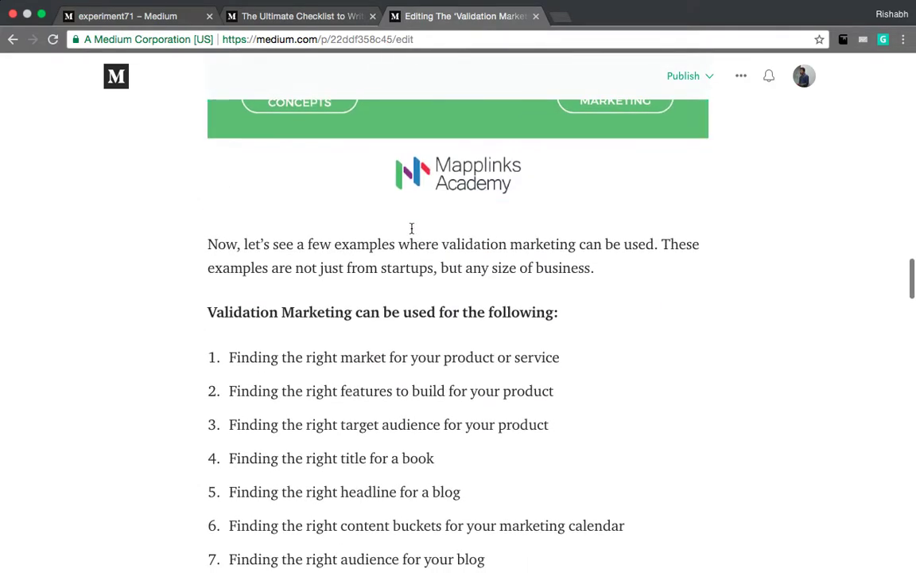
{"action": "triple_click", "coordinate": [351, 239]}
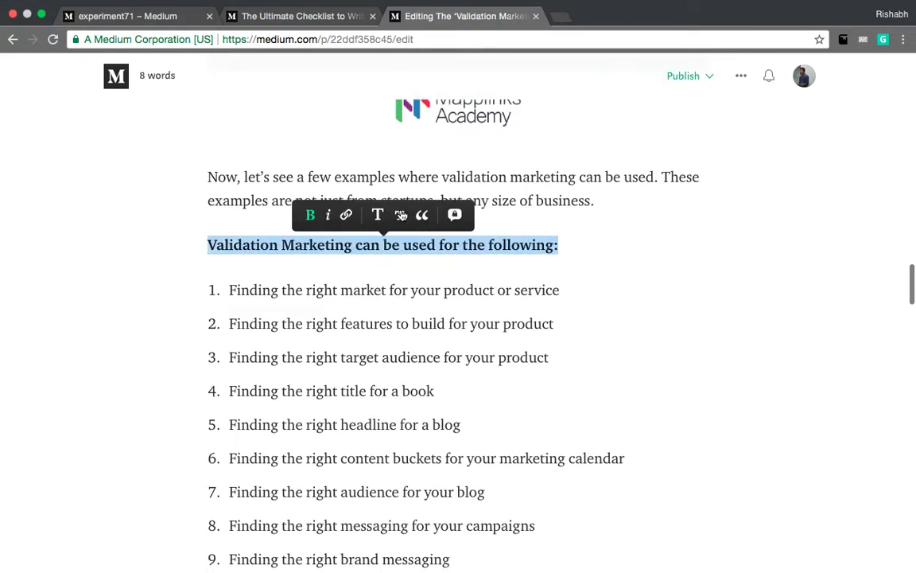
{"action": "left_click", "coordinate": [410, 213]}
- Turn the USE CASE 1 title about deciding whether to build an MVP into a small heading
{"action": "scroll", "coordinate": [396, 342], "scroll_direction": "down", "scroll_amount": 6}
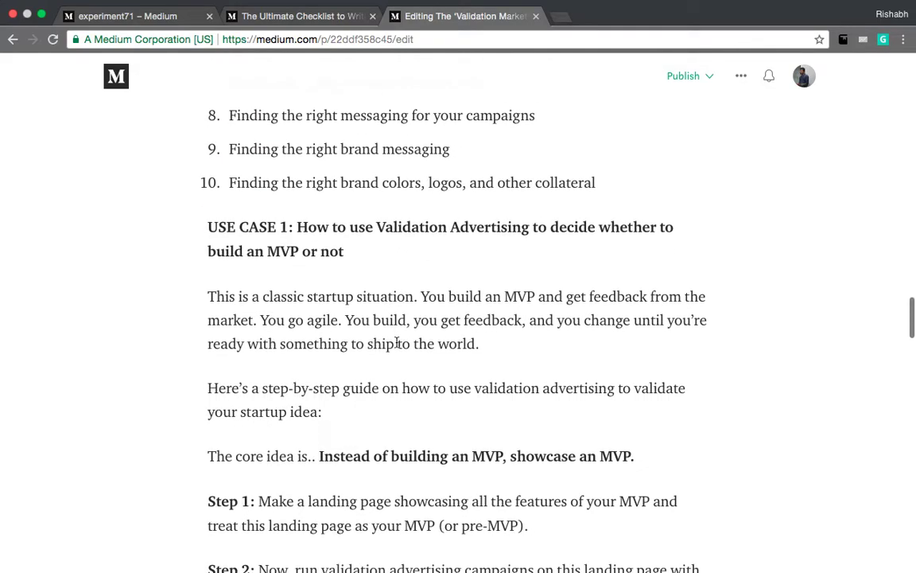
{"action": "double_click", "coordinate": [311, 228]}
{"action": "triple_click", "coordinate": [305, 232]}
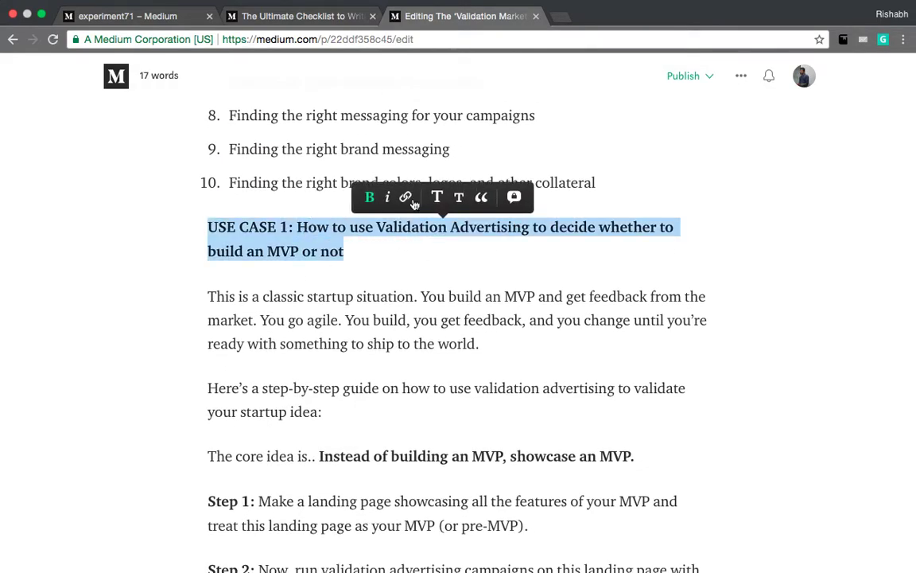
{"action": "left_click", "coordinate": [460, 198]}
{"action": "left_click", "coordinate": [238, 332]}
- Format the sentence "The core idea is.. Instead of building an MVP, showcase an MVP." as a large pull quote
{"action": "scroll", "coordinate": [314, 293], "scroll_direction": "down", "scroll_amount": 4}
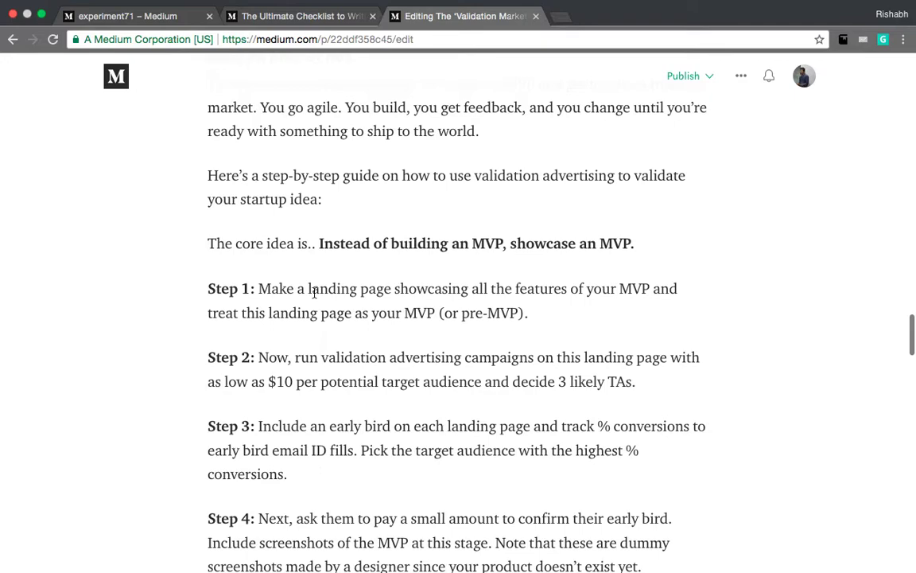
{"action": "triple_click", "coordinate": [350, 239]}
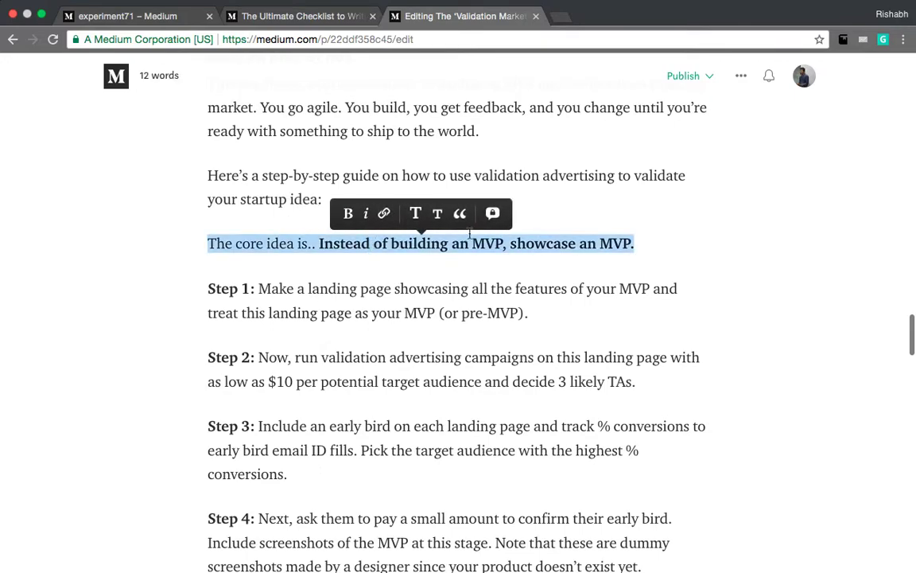
{"action": "left_click", "coordinate": [458, 213]}
{"action": "left_click", "coordinate": [458, 213]}
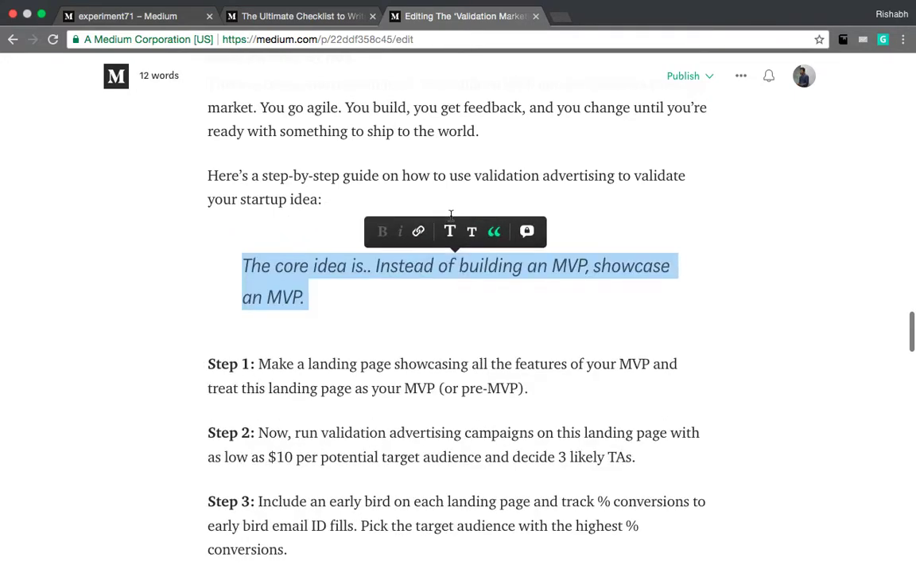
{"action": "left_click", "coordinate": [363, 333]}
{"action": "scroll", "coordinate": [311, 315], "scroll_direction": "down", "scroll_amount": 2}
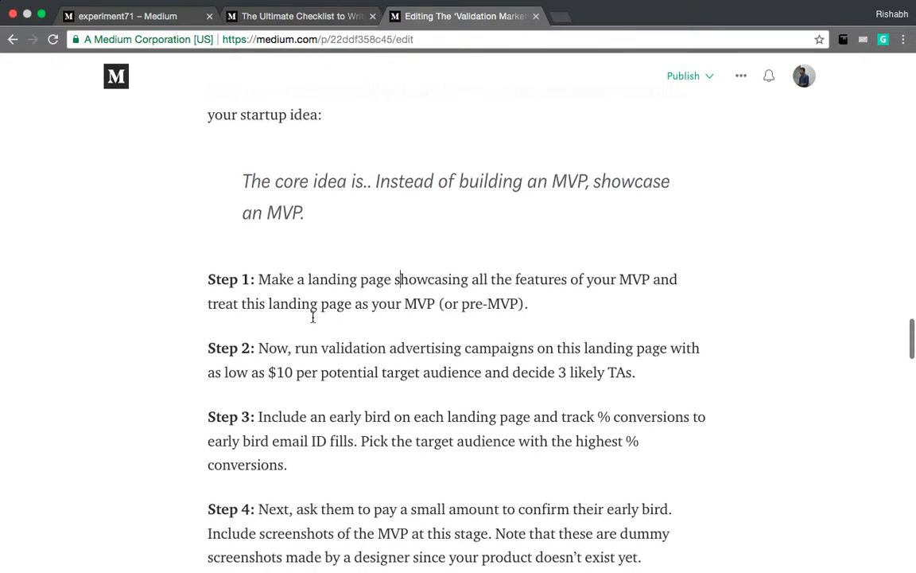
{"action": "triple_click", "coordinate": [320, 181]}
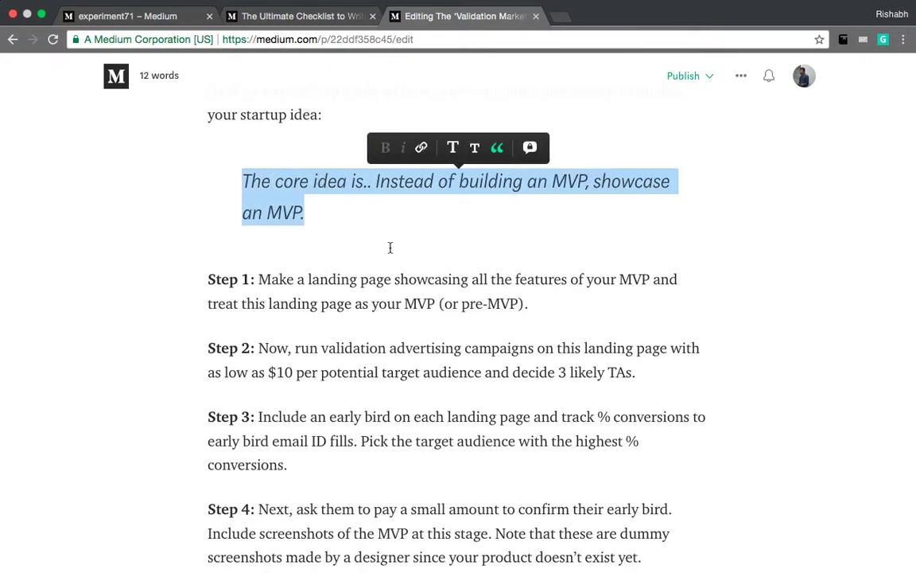
{"action": "left_click", "coordinate": [390, 247]}
- Turn the title "USE CASE 2: How to use Validation Marketing for Blogging" into a small heading
{"action": "scroll", "coordinate": [390, 247], "scroll_direction": "down", "scroll_amount": 5}
{"action": "scroll", "coordinate": [390, 247], "scroll_direction": "down", "scroll_amount": 6}
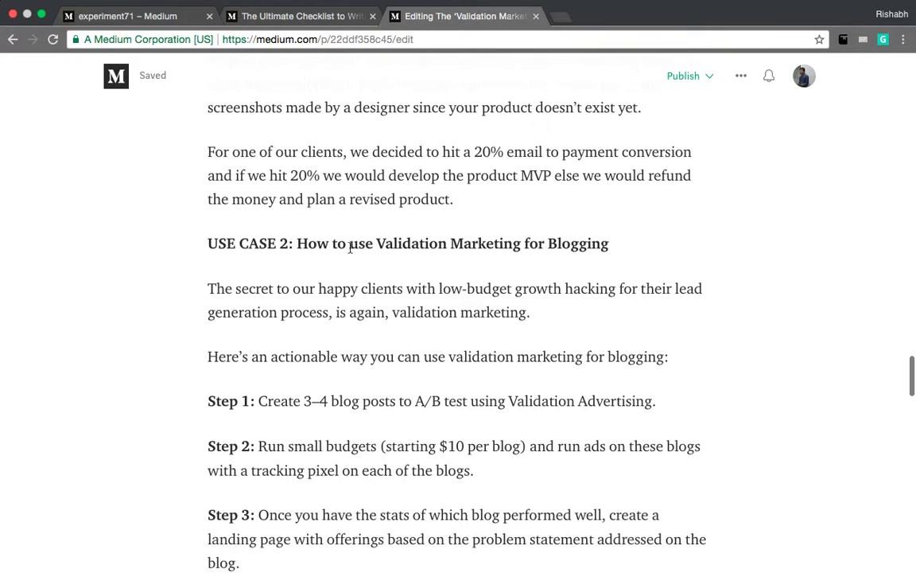
{"action": "triple_click", "coordinate": [352, 244]}
{"action": "left_click", "coordinate": [425, 214]}
{"action": "left_click", "coordinate": [363, 339]}
- Make the bold takeaway about reducing ad costs a small heading, add an empty line below it and select the sentence
{"action": "scroll", "coordinate": [361, 335], "scroll_direction": "down", "scroll_amount": 2}
{"action": "scroll", "coordinate": [362, 334], "scroll_direction": "down", "scroll_amount": 7}
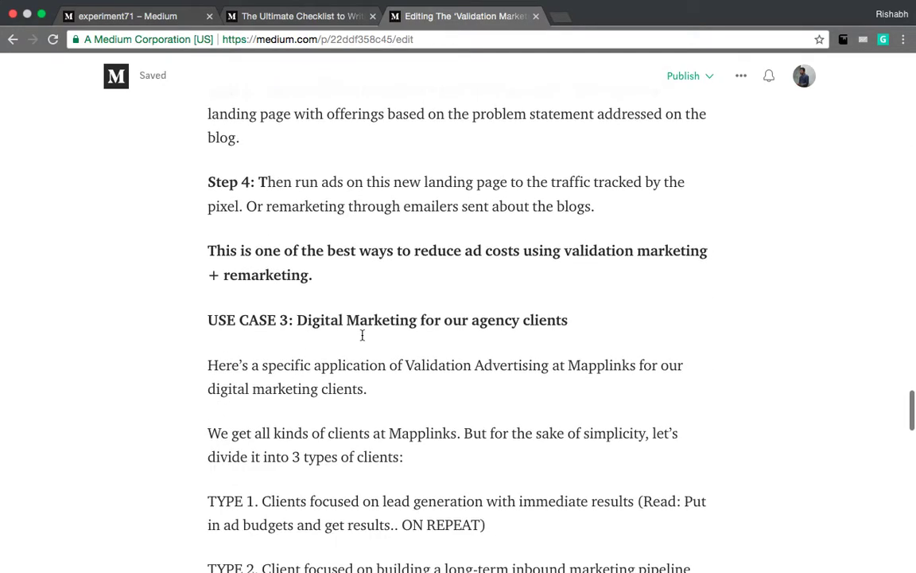
{"action": "double_click", "coordinate": [274, 244]}
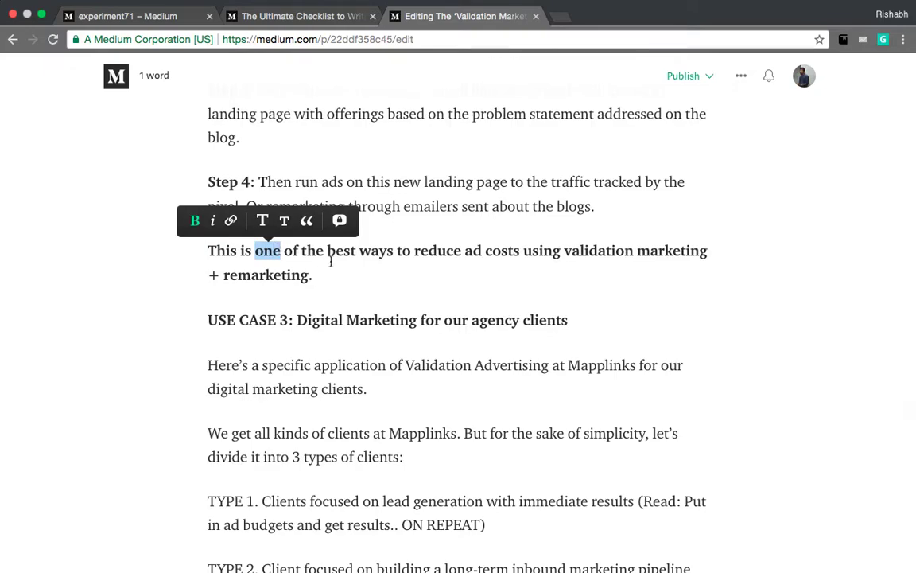
{"action": "key", "text": "super+alt+2"}
{"action": "left_click", "coordinate": [413, 272]}
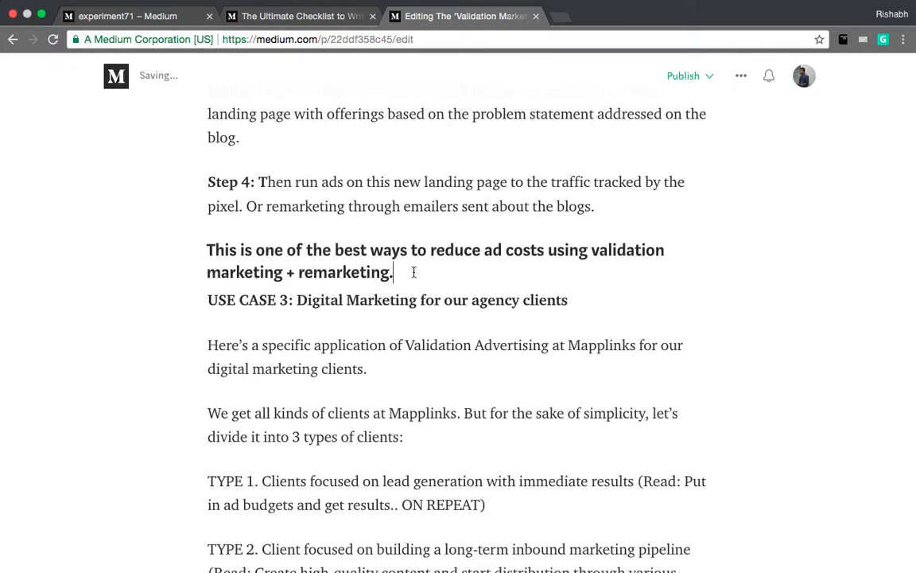
{"action": "key", "text": "Return"}
{"action": "key", "text": "Up"}
{"action": "key", "text": "Up"}
{"action": "key", "text": "shift+alt+Down"}
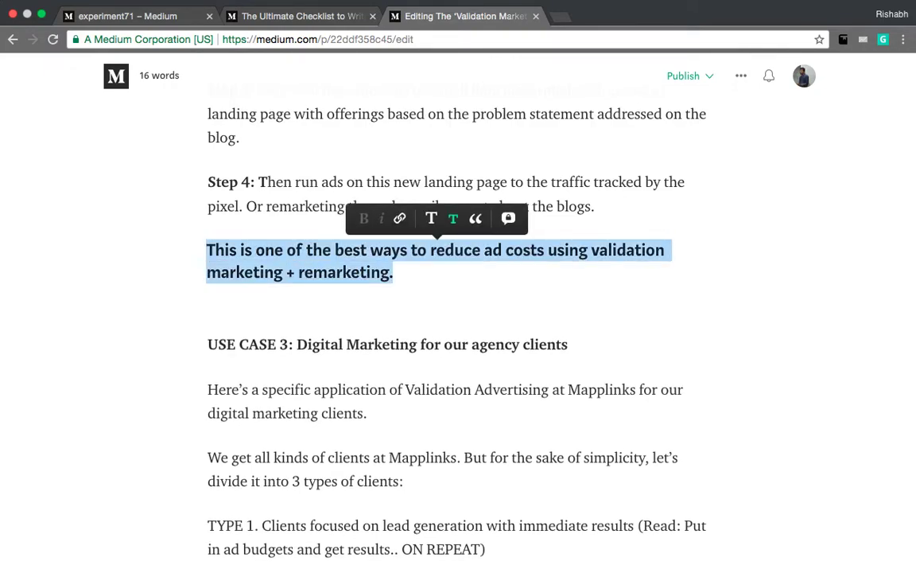
- Insert "is" before "using" in the ad costs takeaway and format the sentence as a large pull quote
{"action": "left_click", "coordinate": [549, 249]}
{"action": "type", "text": "is"}
{"action": "triple_click", "coordinate": [300, 227]}
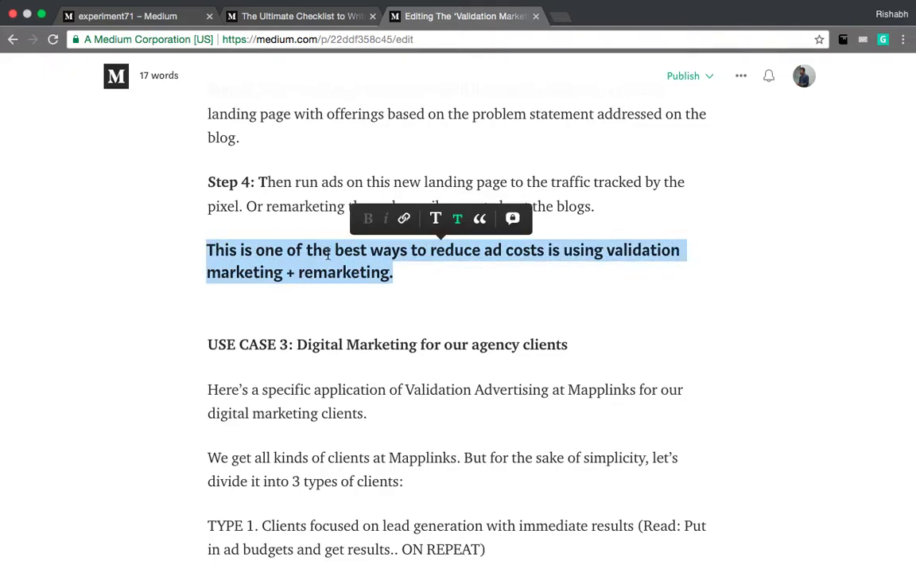
{"action": "left_click", "coordinate": [484, 221]}
{"action": "left_click", "coordinate": [497, 218]}
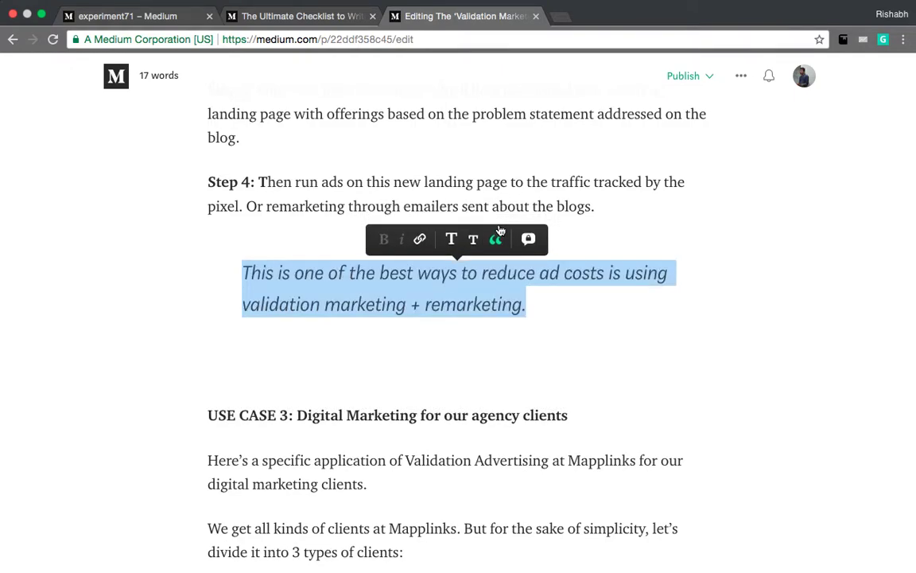
- Remove the empty line below the ad costs quote and turn the USE CASE 3 title into a small heading
{"action": "left_click", "coordinate": [365, 339]}
{"action": "key", "text": "Delete"}
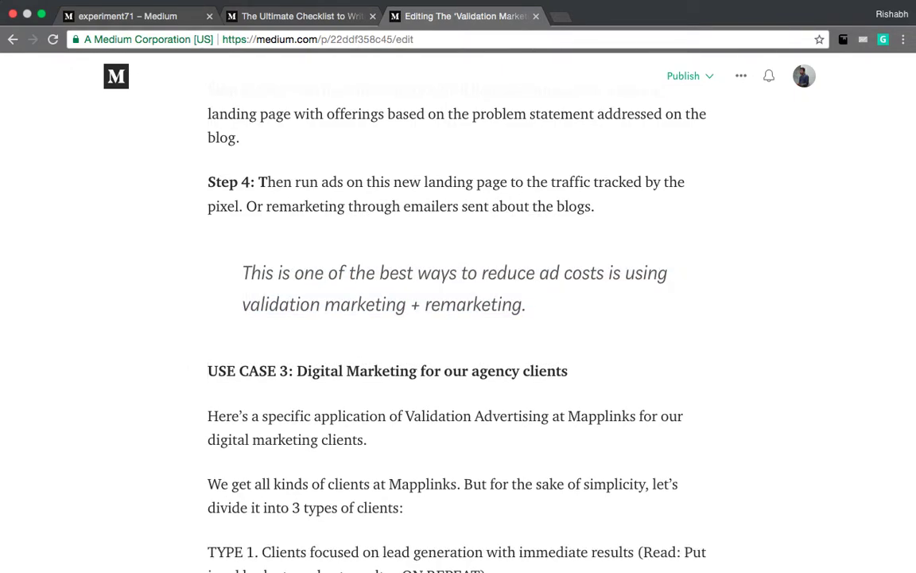
{"action": "key", "text": "shift+Down"}
{"action": "left_click", "coordinate": [404, 340]}
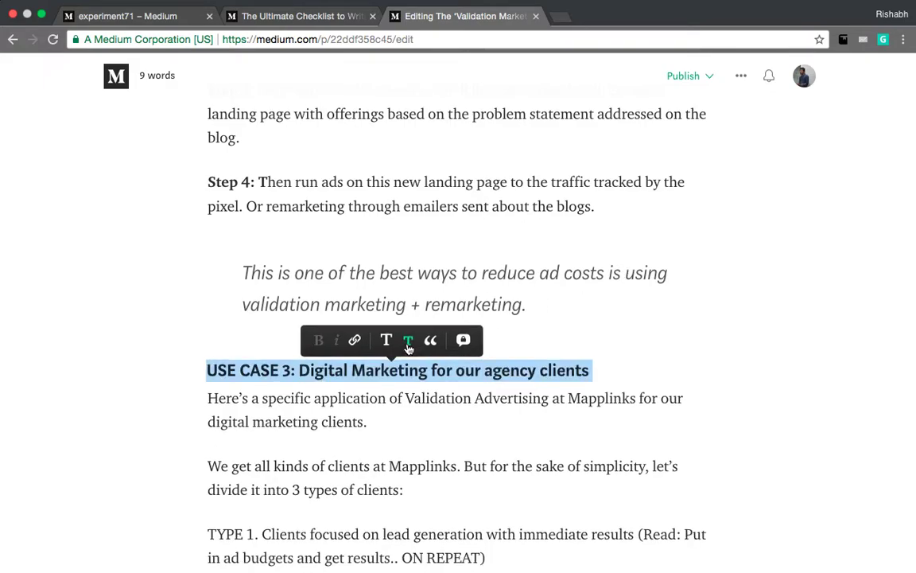
{"action": "left_click", "coordinate": [520, 428]}
- Bold the labels "TYPE 1.", "TYPE 2." and "TYPE 3." at the start of the three client type paragraphs
{"action": "scroll", "coordinate": [520, 429], "scroll_direction": "down", "scroll_amount": 10}
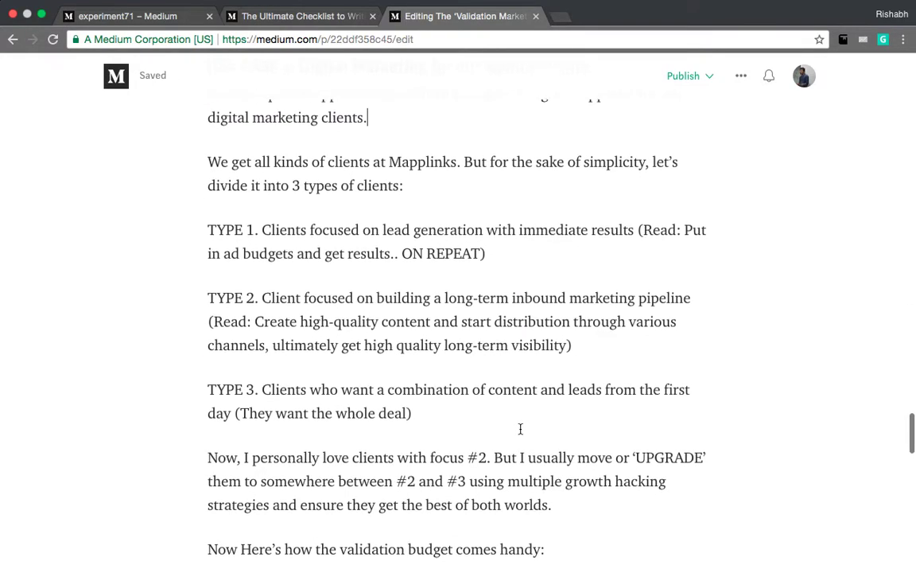
{"action": "scroll", "coordinate": [382, 274], "scroll_direction": "up", "scroll_amount": 7}
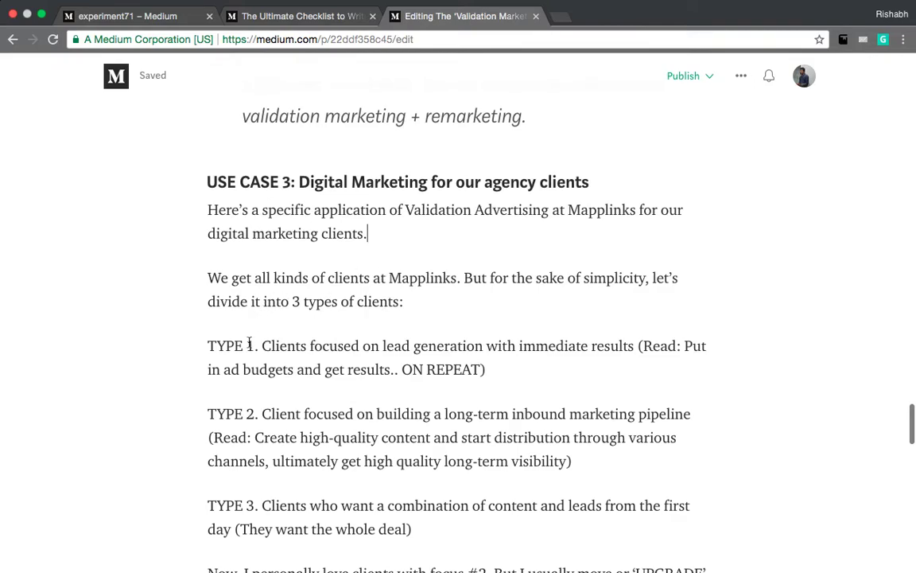
{"action": "left_click_drag", "start_coordinate": [255, 344], "coordinate": [207, 345]}
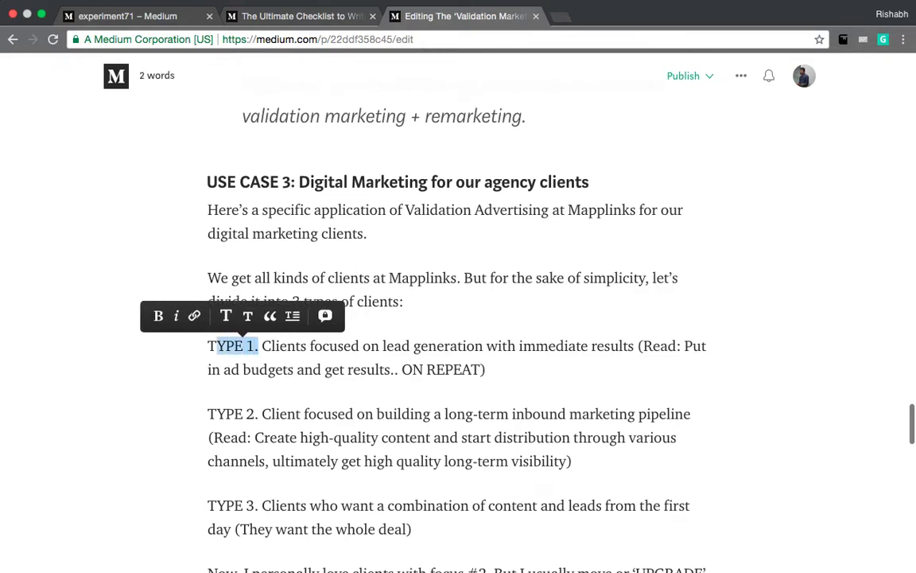
{"action": "left_click", "coordinate": [148, 316]}
{"action": "scroll", "coordinate": [255, 301], "scroll_direction": "down", "scroll_amount": 4}
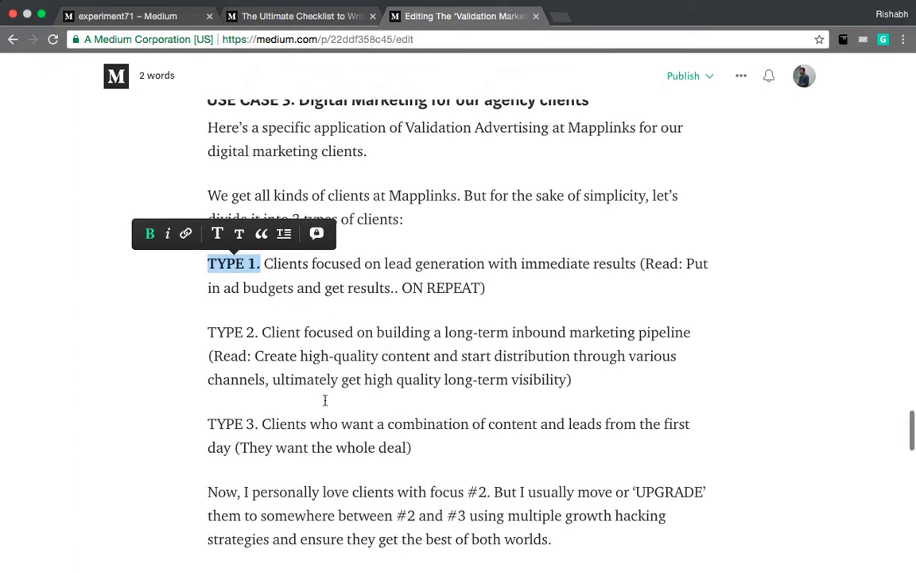
{"action": "left_click_drag", "start_coordinate": [261, 278], "coordinate": [208, 277]}
{"action": "left_click", "coordinate": [156, 252]}
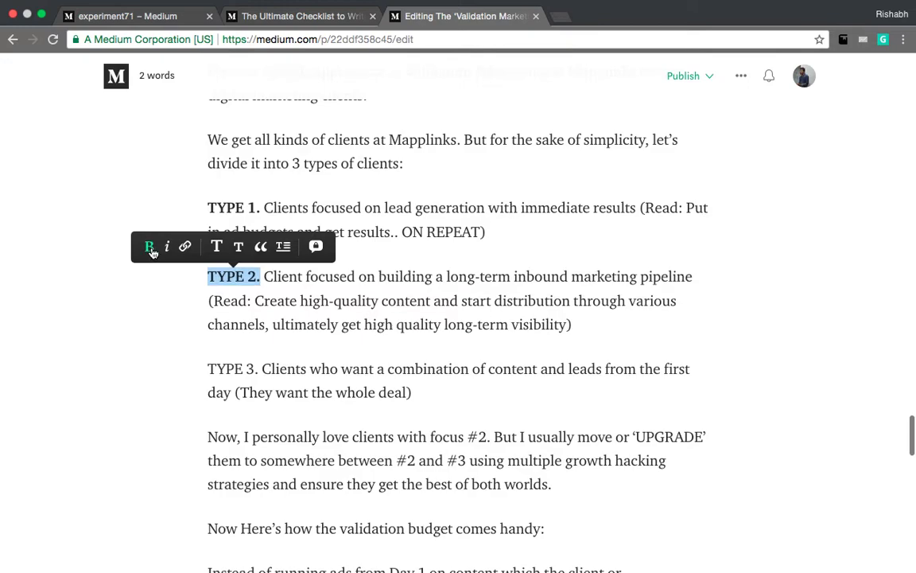
{"action": "left_click_drag", "start_coordinate": [260, 370], "coordinate": [207, 370]}
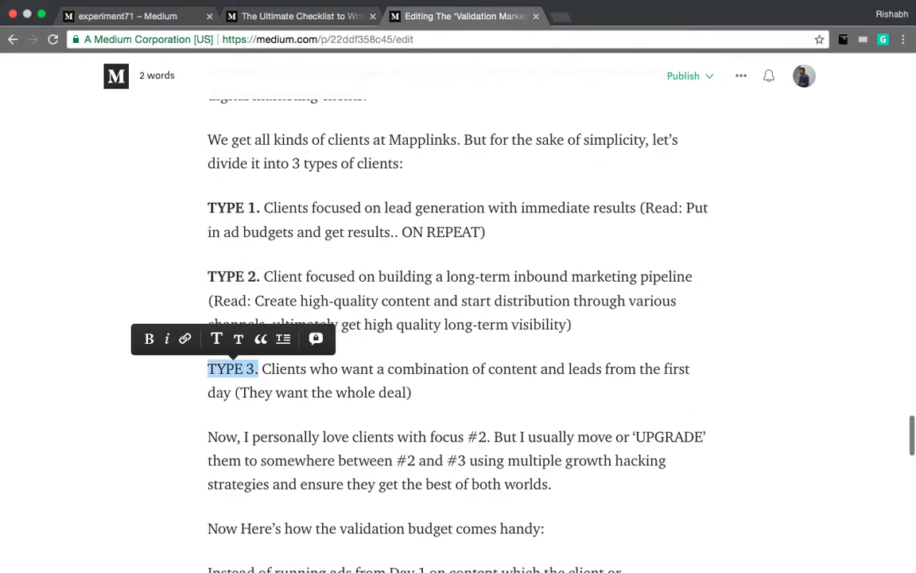
{"action": "left_click", "coordinate": [151, 340]}
{"action": "scroll", "coordinate": [380, 151], "scroll_direction": "down", "scroll_amount": 5}
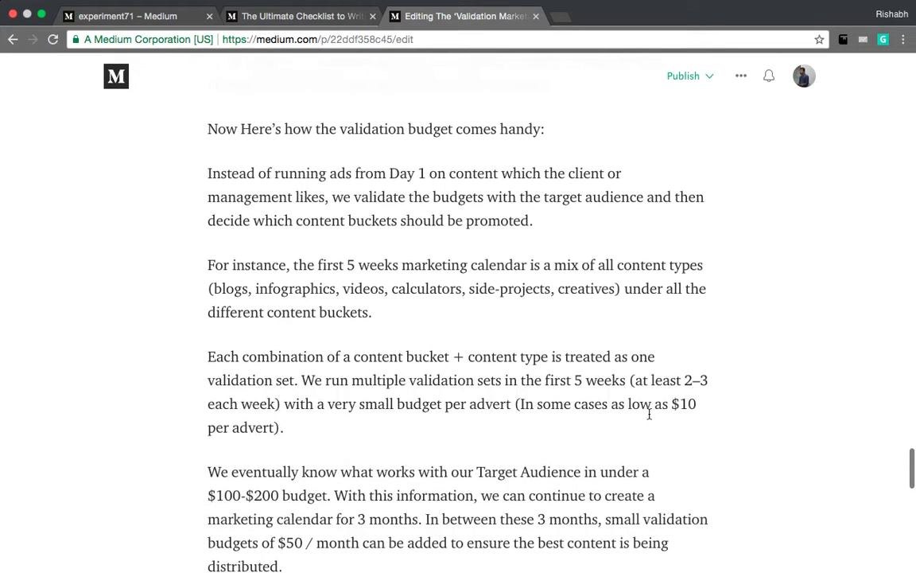
{"action": "scroll", "coordinate": [434, 311], "scroll_direction": "down", "scroll_amount": 3}
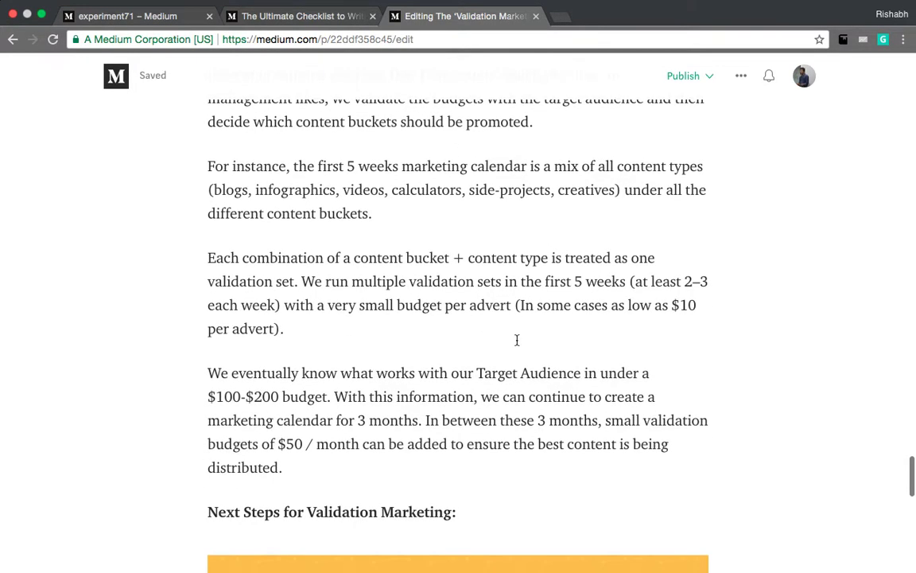